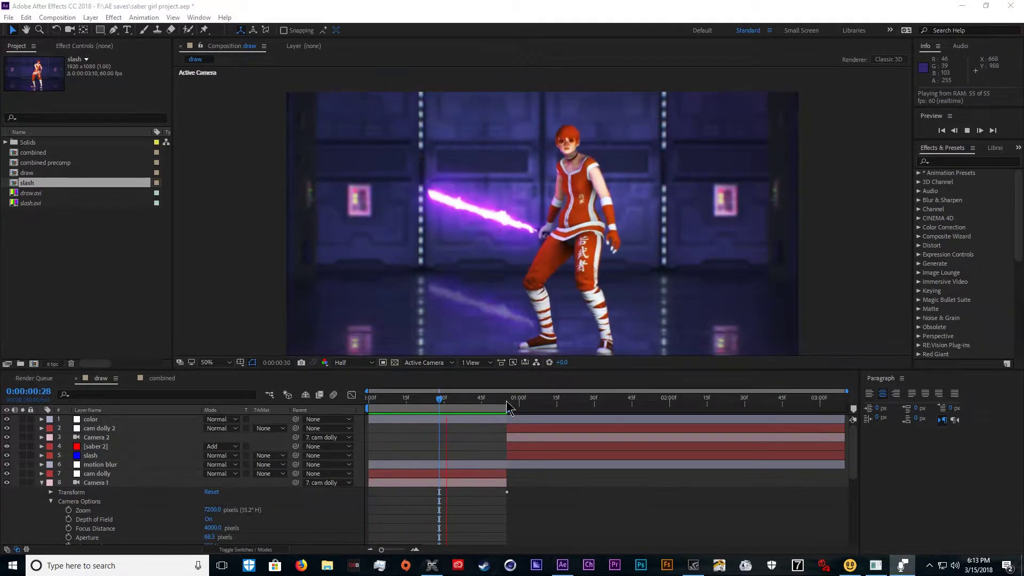
- Stop the composition preview and start a new empty project
left_click(460, 409)
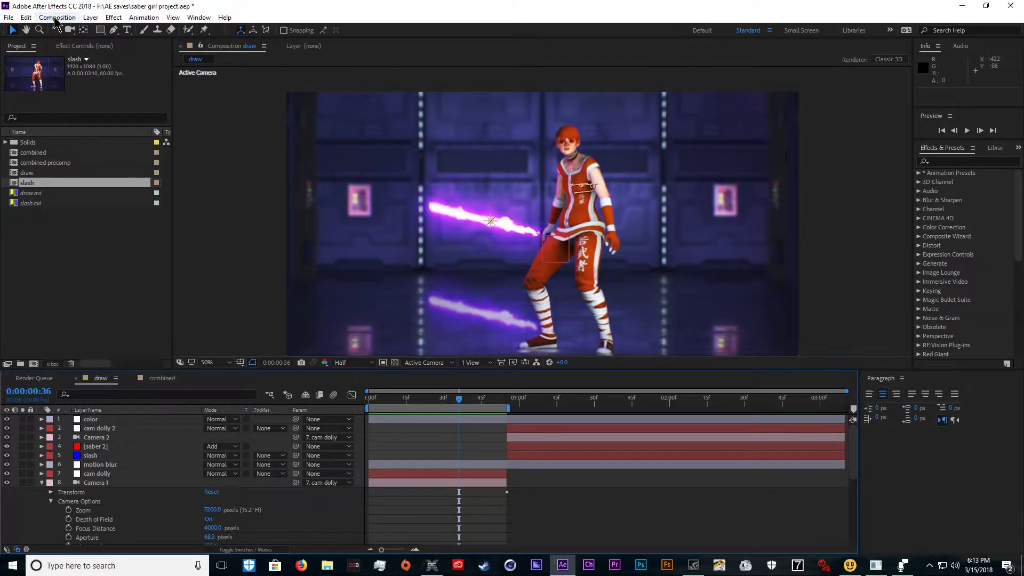
left_click(9, 17)
mouse_move(21, 26)
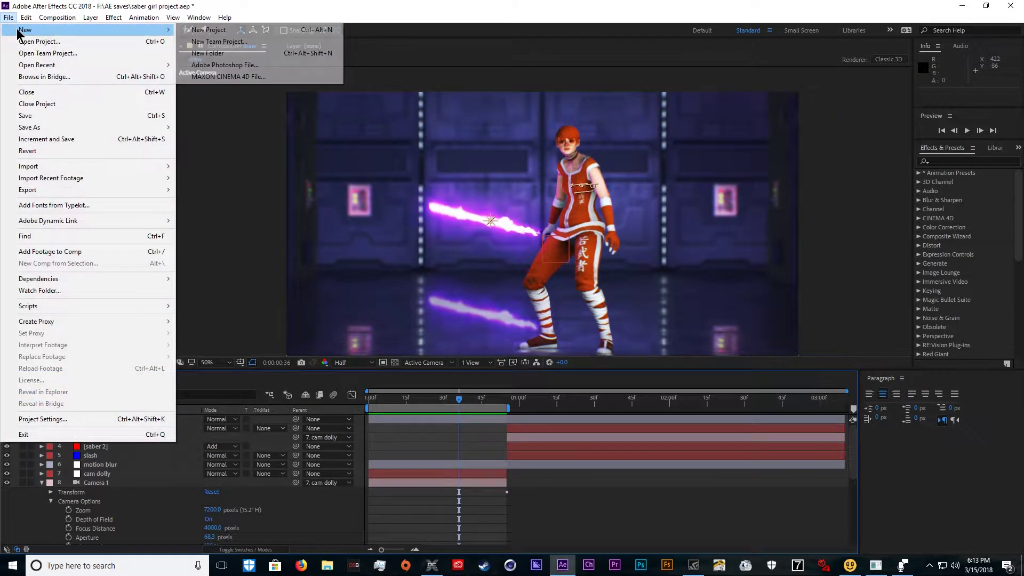
left_click(256, 30)
- Create a composition named "saber draw" at 60 frames per second with a duration of 0:00:06:00
left_click(490, 216)
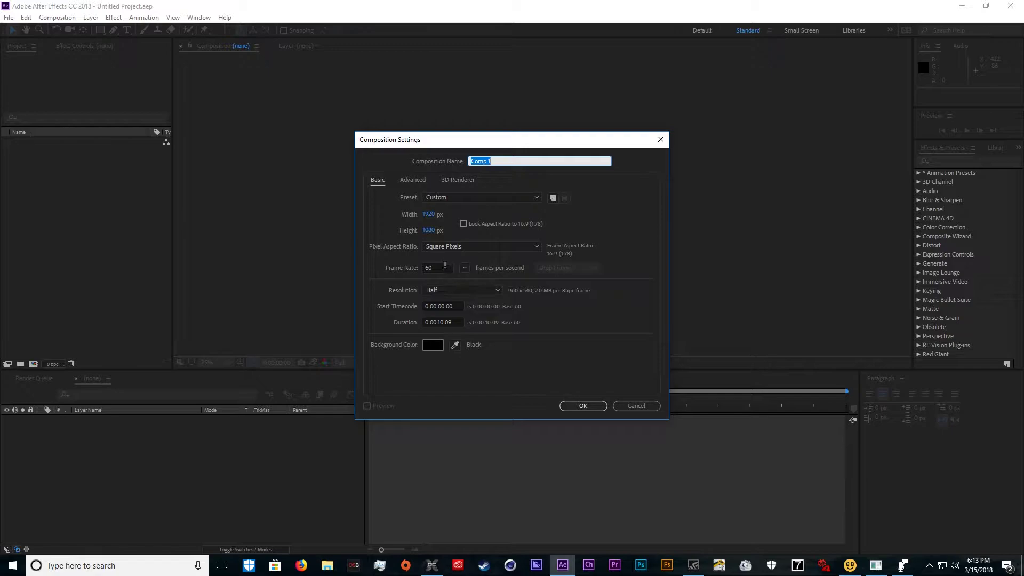
left_click(445, 267)
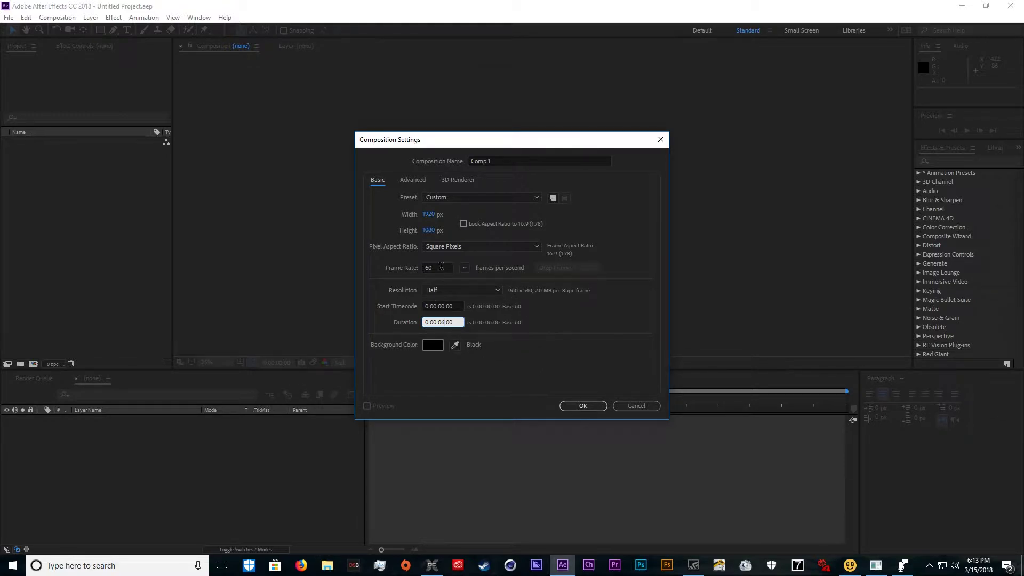
left_click(500, 160)
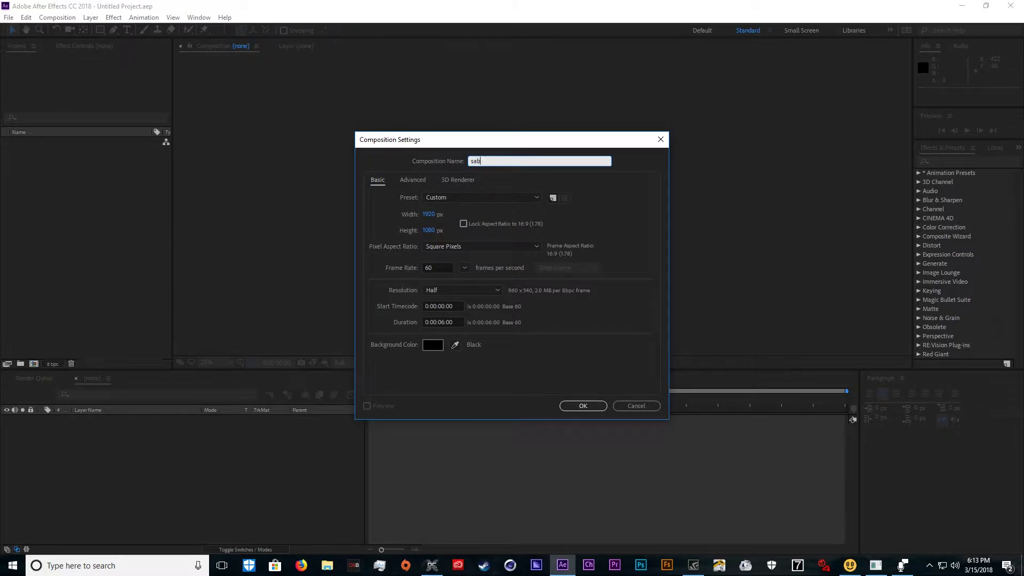
type("saber draw")
key("Return")
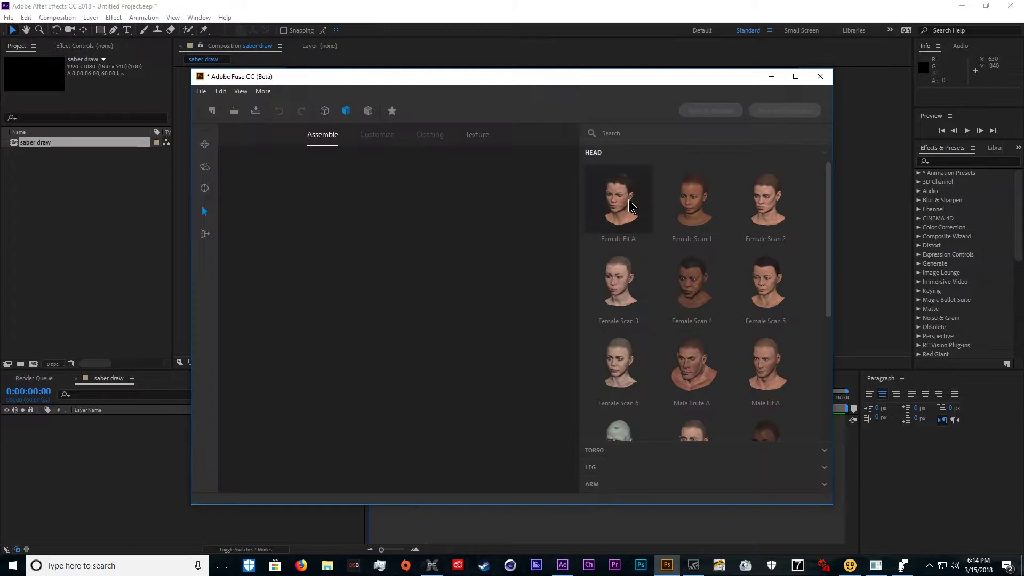
- Switch to Adobe Fuse CC and assemble a full female body from the Female Fit A head and matching torso, leg and arm parts
left_click(617, 213)
left_click(618, 206)
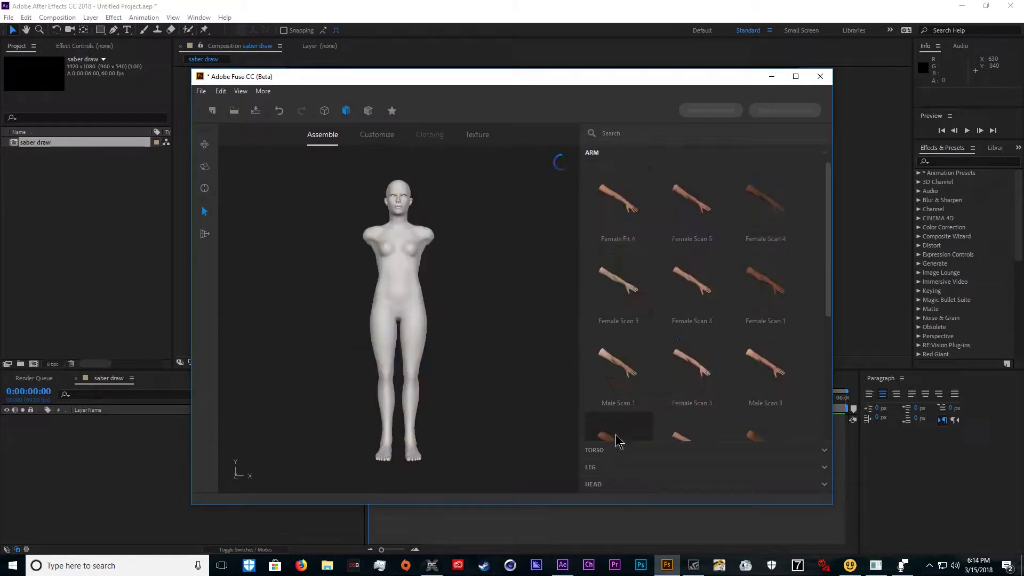
left_click(619, 206)
- Dress the character in the belted brown women's Trench Coat and a pair of flat shoes
scroll(729, 247, "down", 8)
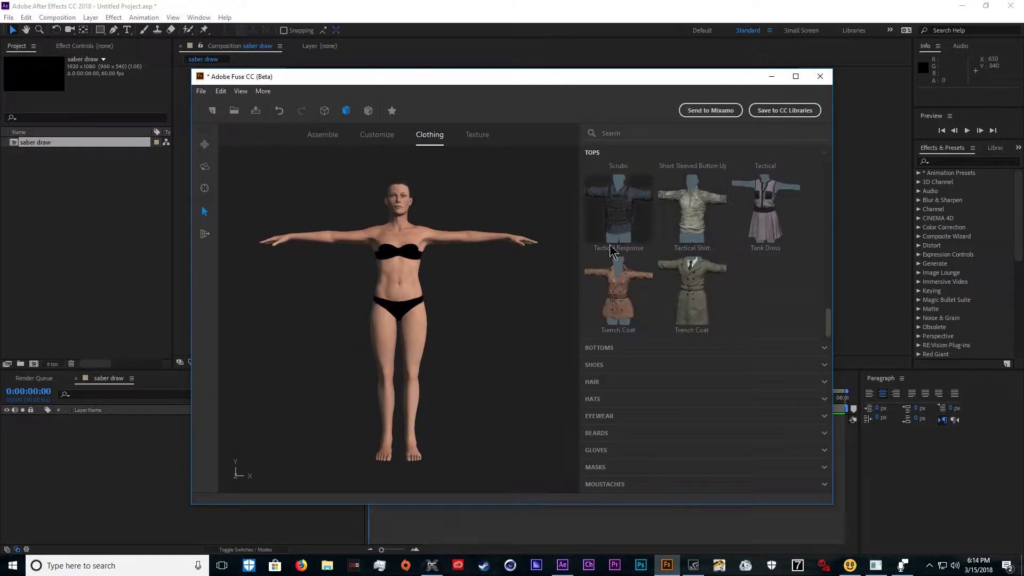
left_click(649, 290)
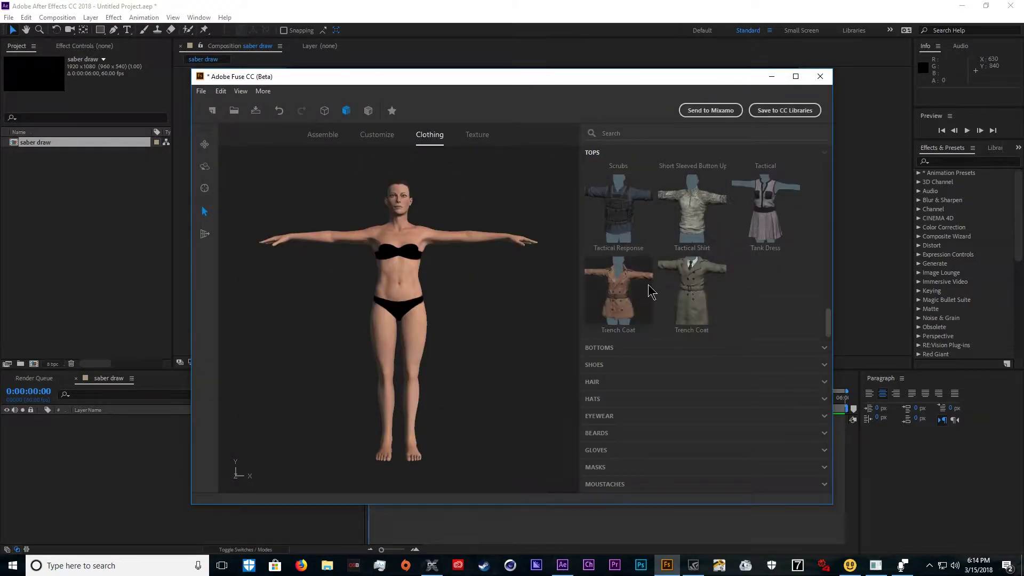
scroll(648, 288, "up", 7)
left_click(617, 364)
scroll(635, 315, "down", 2)
left_click(619, 320)
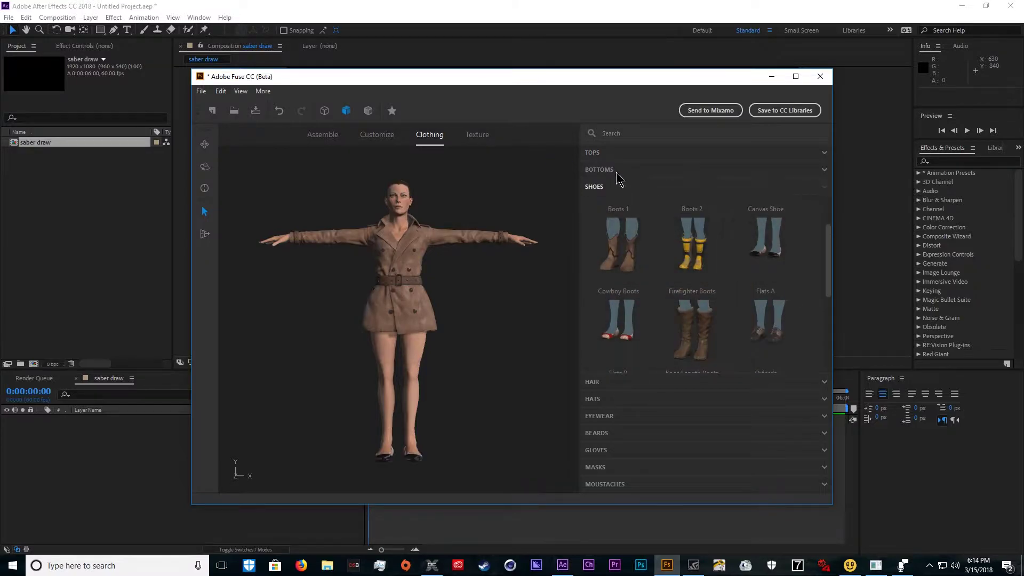
- Give the character dark full-length pants and the Medium Dreadlocks hairstyle
left_click(614, 171)
scroll(666, 256, "down", 4)
left_click(691, 256)
left_click(608, 382)
scroll(680, 337, "down", 5)
left_click(701, 306)
left_click_drag(465, 277, 940, 284)
left_click_drag(519, 312, 431, 334)
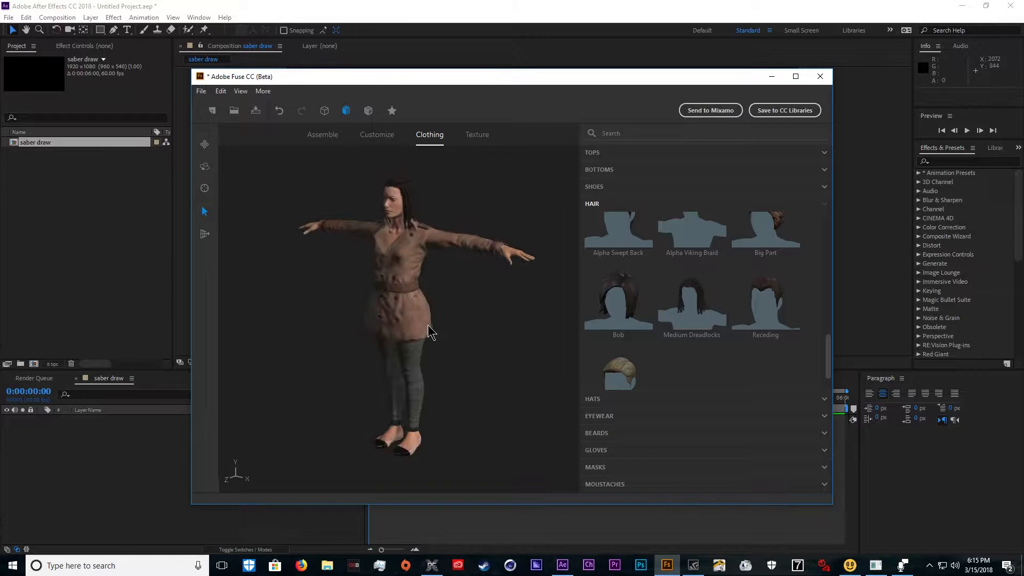
- Save the character model and send it to Mixamo for rigging
left_click(202, 91)
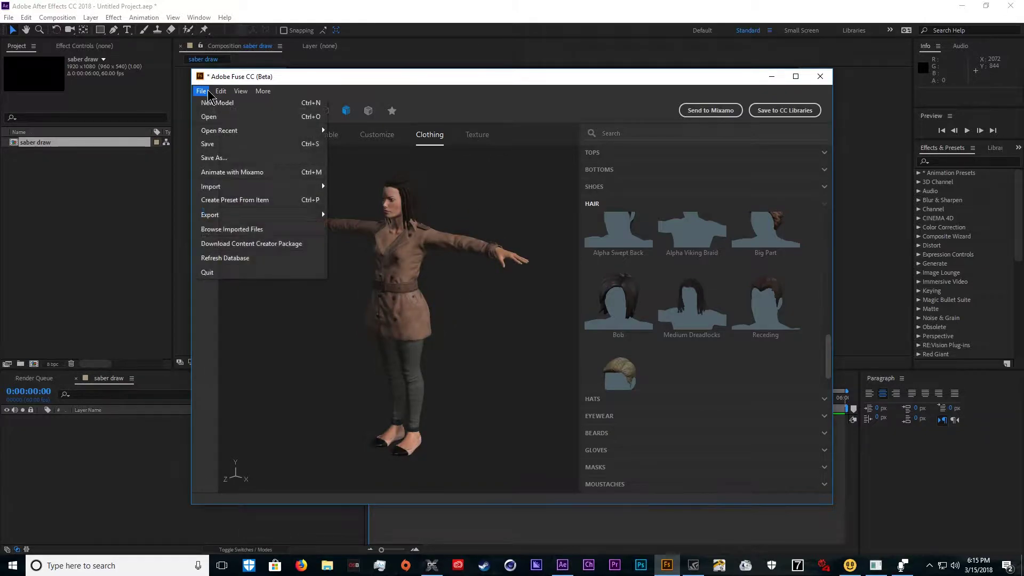
left_click(232, 145)
left_click(698, 111)
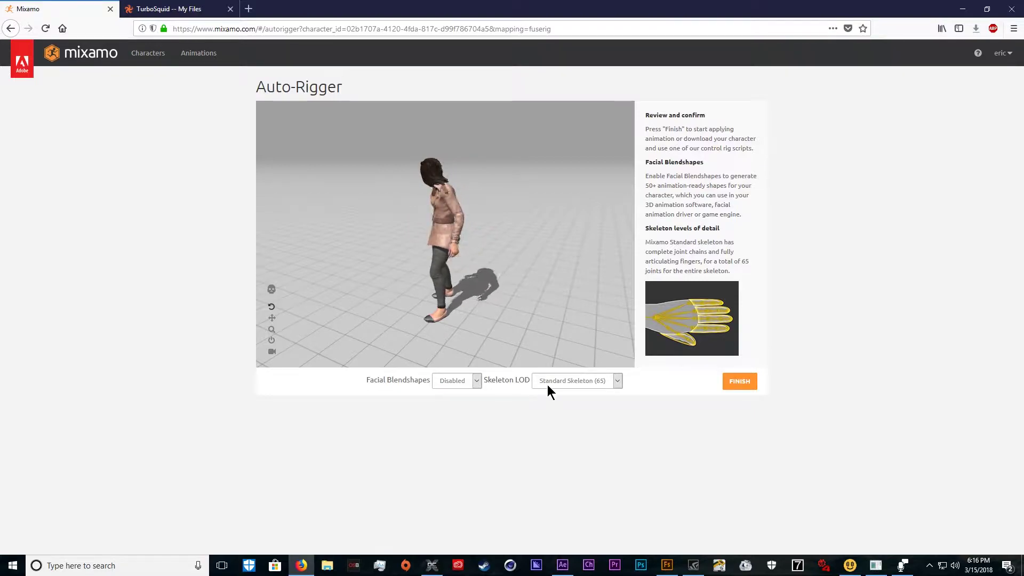
- Finish auto-rigging the character with the Standard Skeleton (65) and check the download settings without downloading
left_click(549, 382)
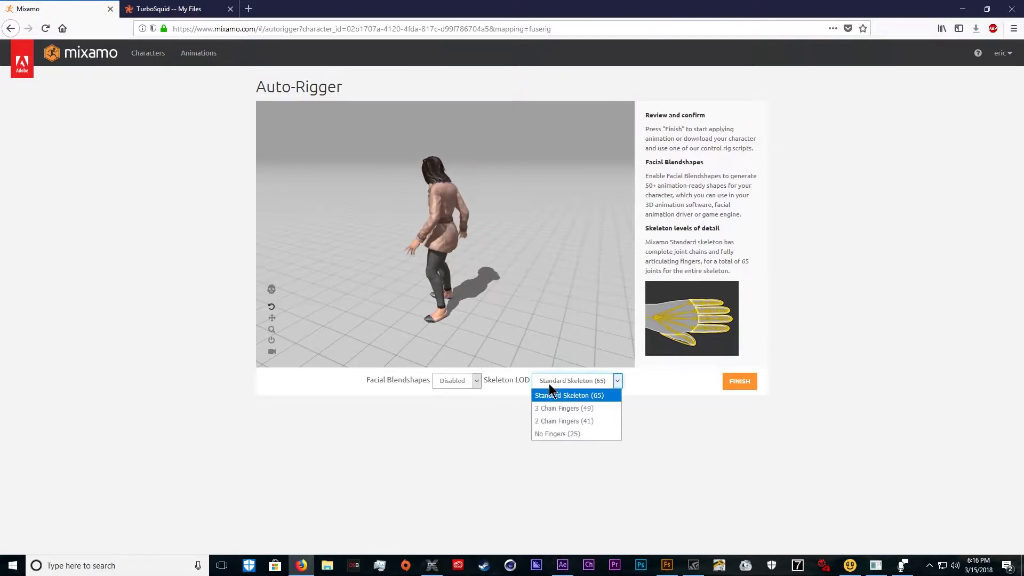
left_click(549, 382)
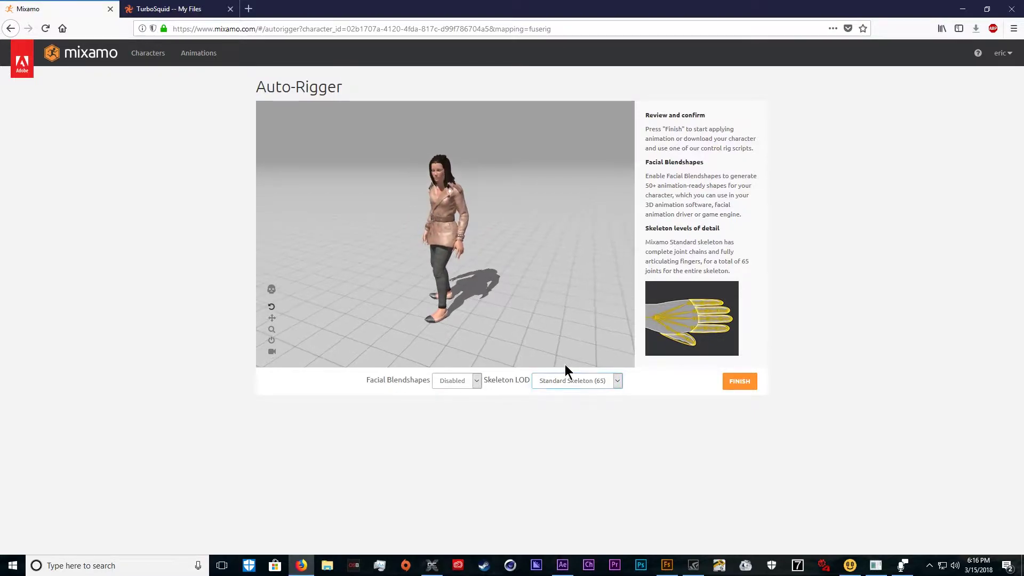
left_click(739, 382)
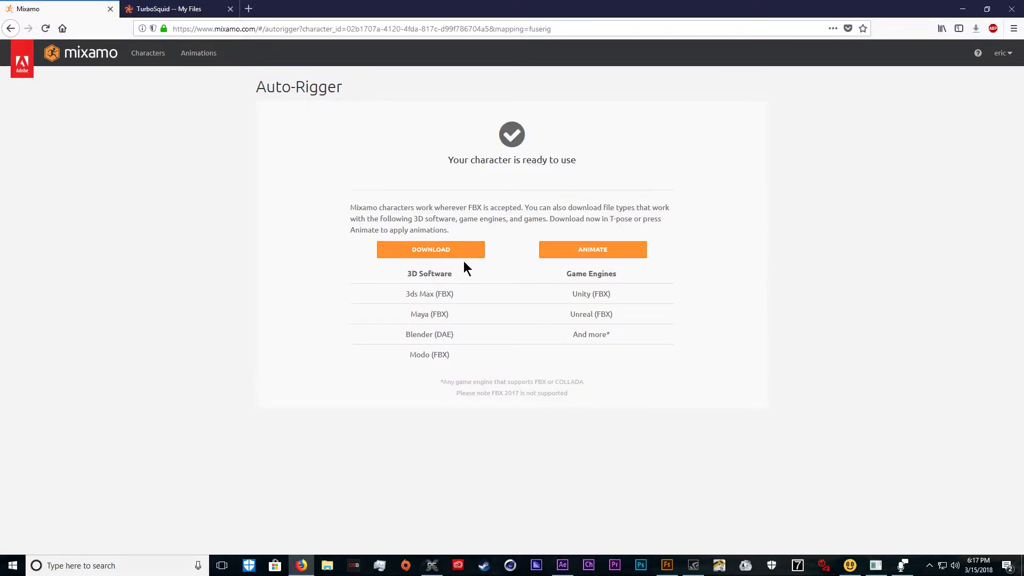
left_click(439, 257)
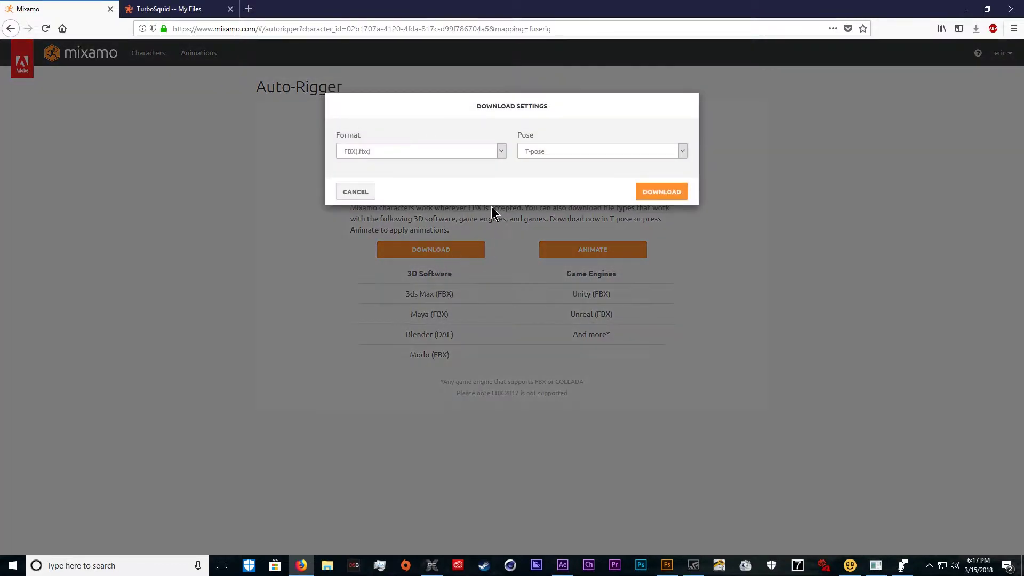
left_click(356, 192)
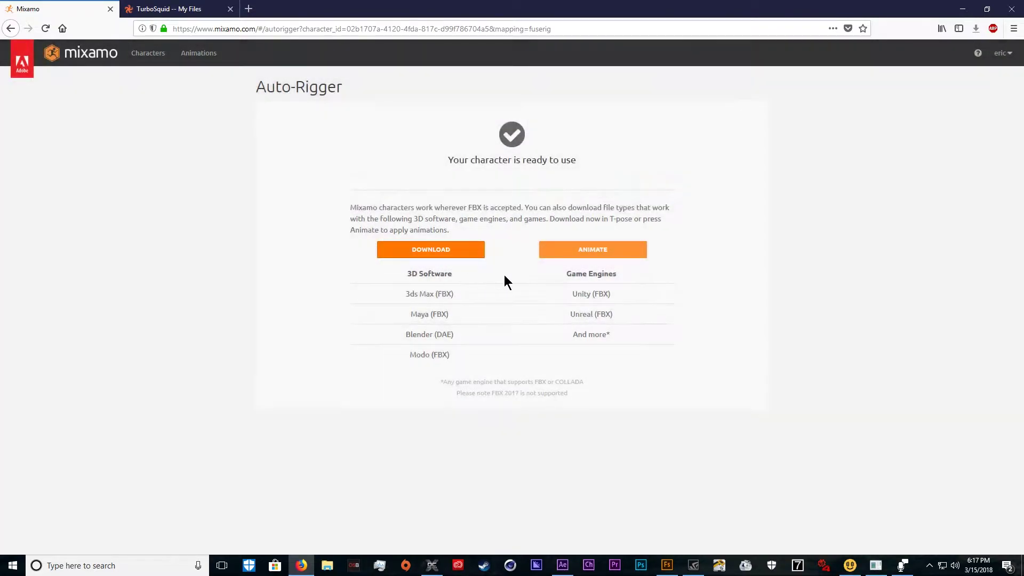
- Apply the Withdrawing Sword animation to the rigged character and configure its FBX download with skin at 60 frames per second
left_click(578, 249)
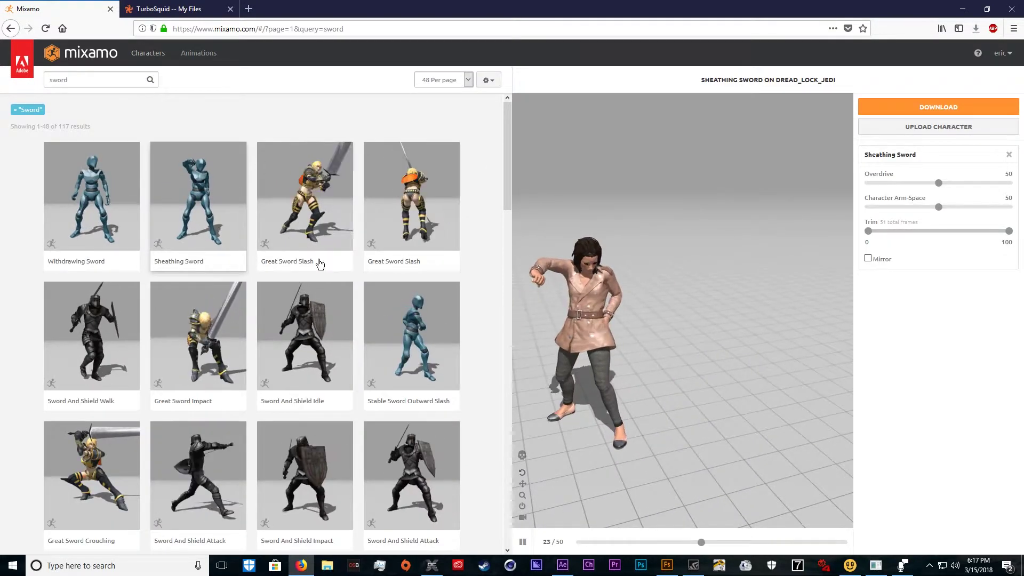
left_click(92, 203)
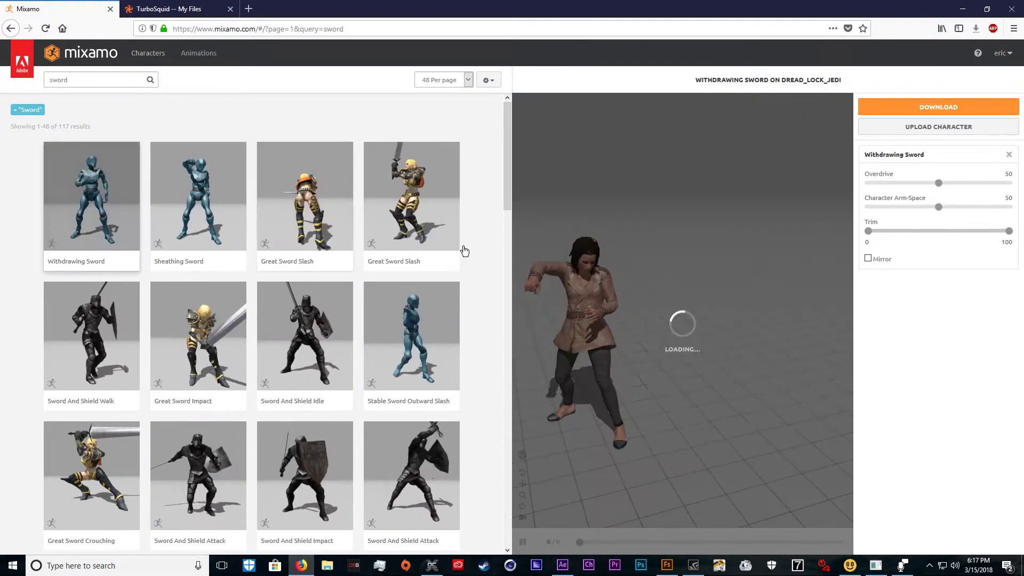
left_click(938, 106)
left_click(500, 188)
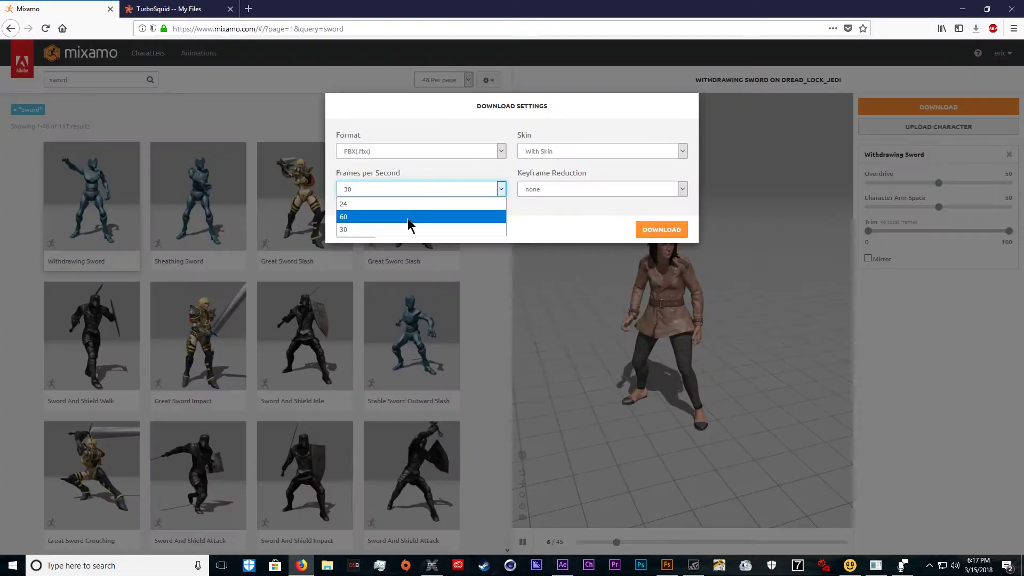
left_click(407, 216)
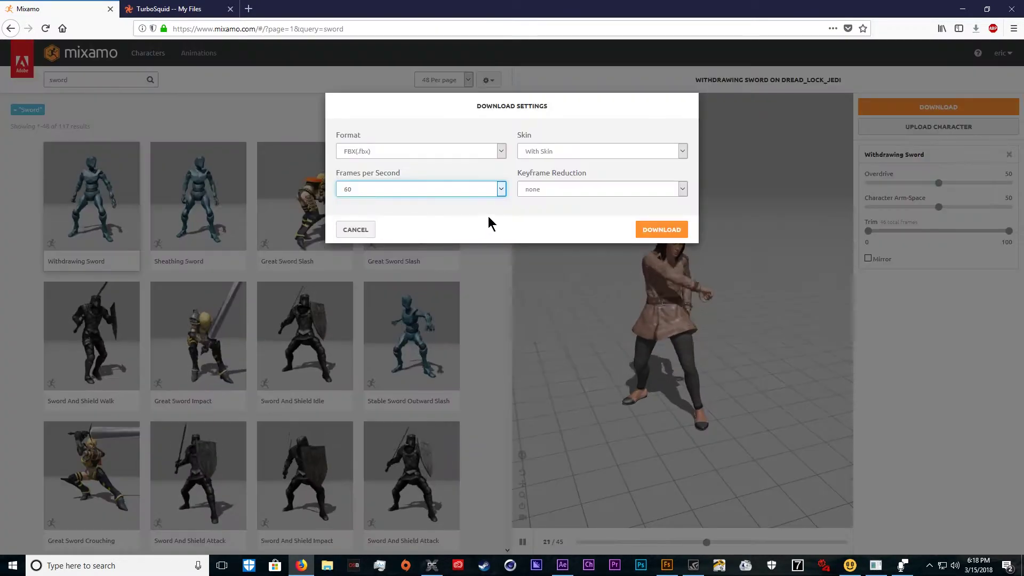
left_click(584, 188)
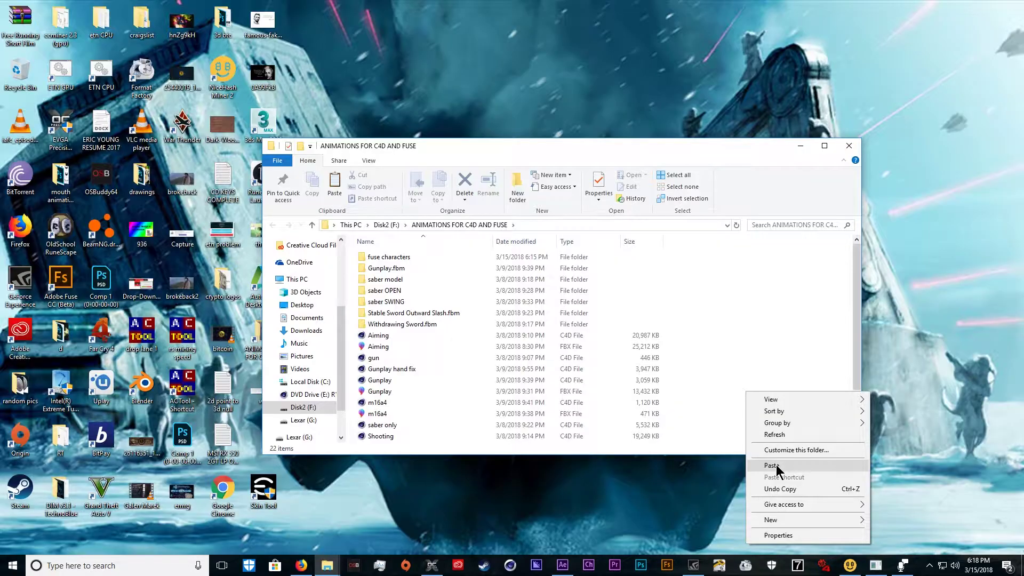
- Paste the downloaded Withdrawing Sword FBX into the ANIMATIONS FOR C4D AND FUSE folder and open it with CINEMA 4D
left_click(784, 461)
left_click(523, 201)
right_click(397, 435)
mouse_move(443, 270)
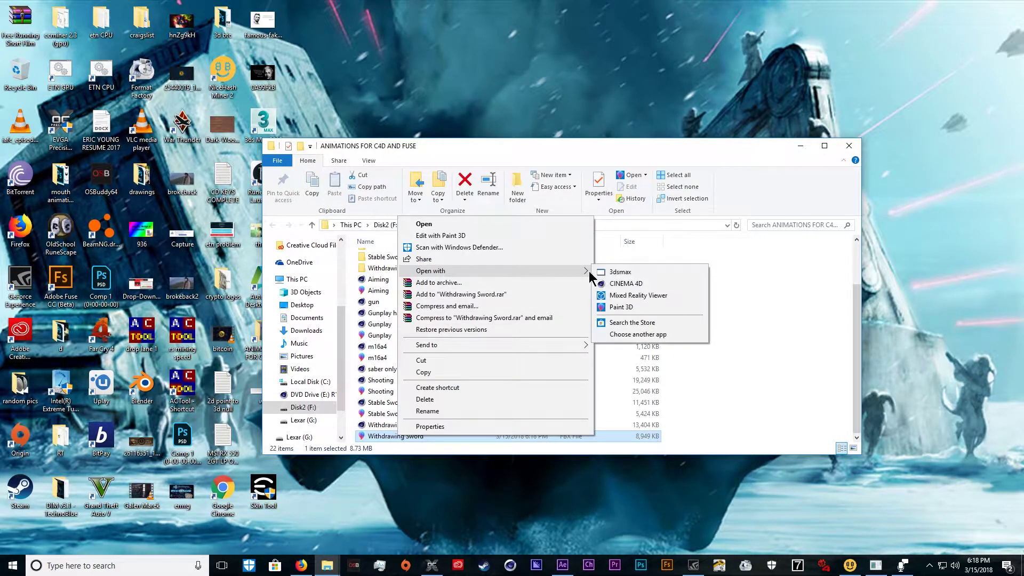
left_click(621, 290)
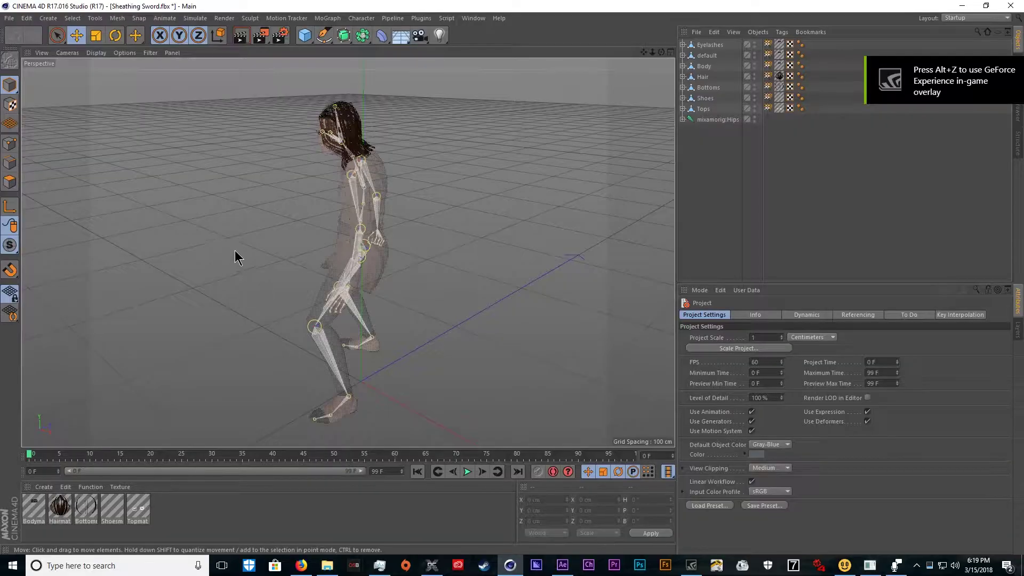
- Group all the character meshes and the mixamorig:Hips rig under one null and rename it "sheath"
left_click(700, 121, "shift")
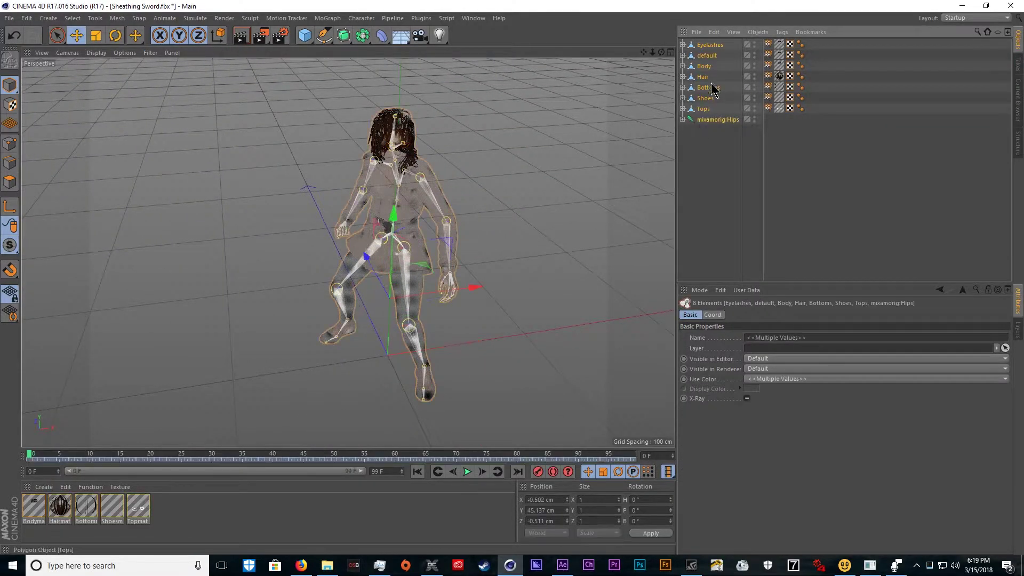
right_click(704, 96)
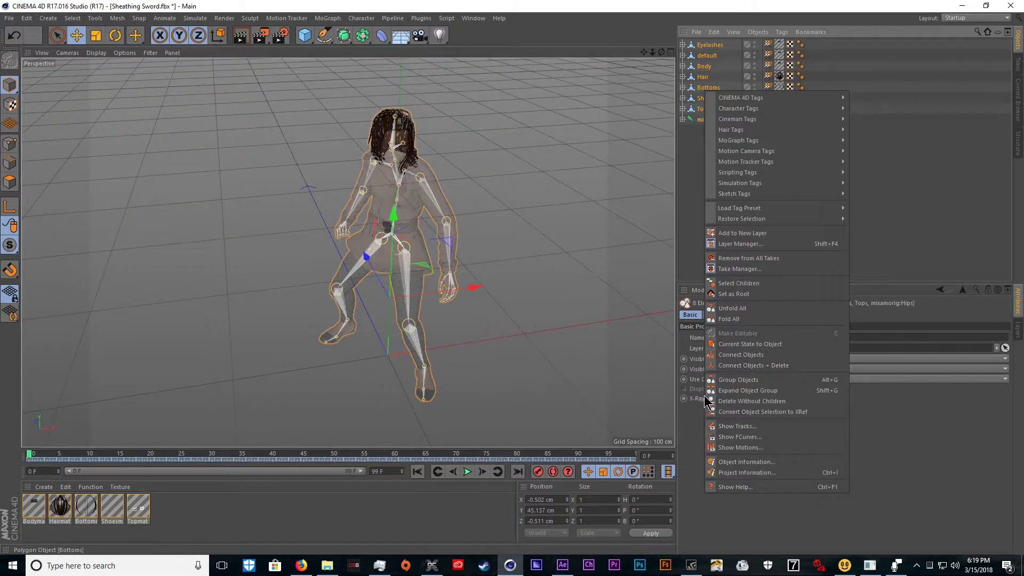
left_click(739, 380)
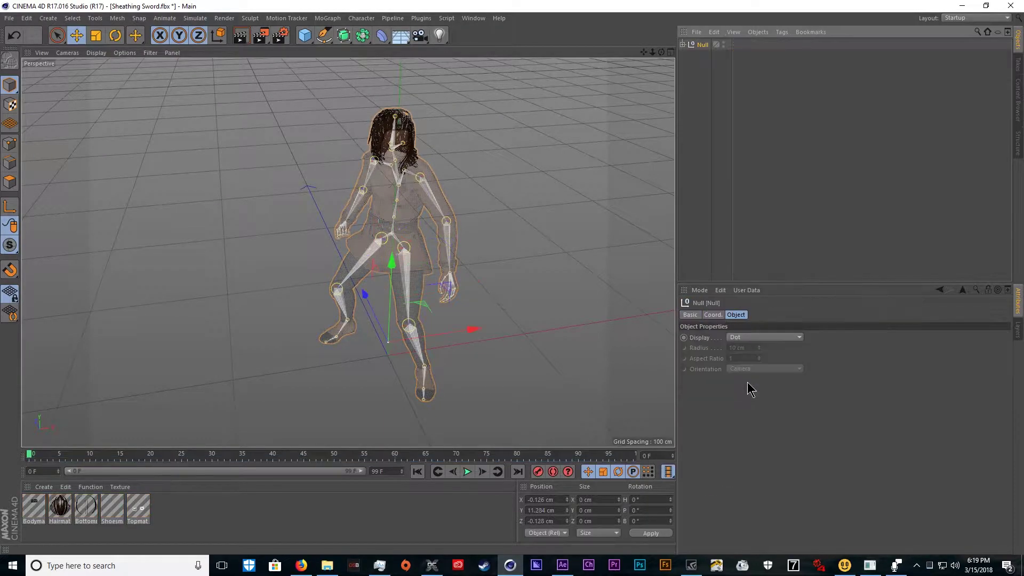
double_click(702, 44)
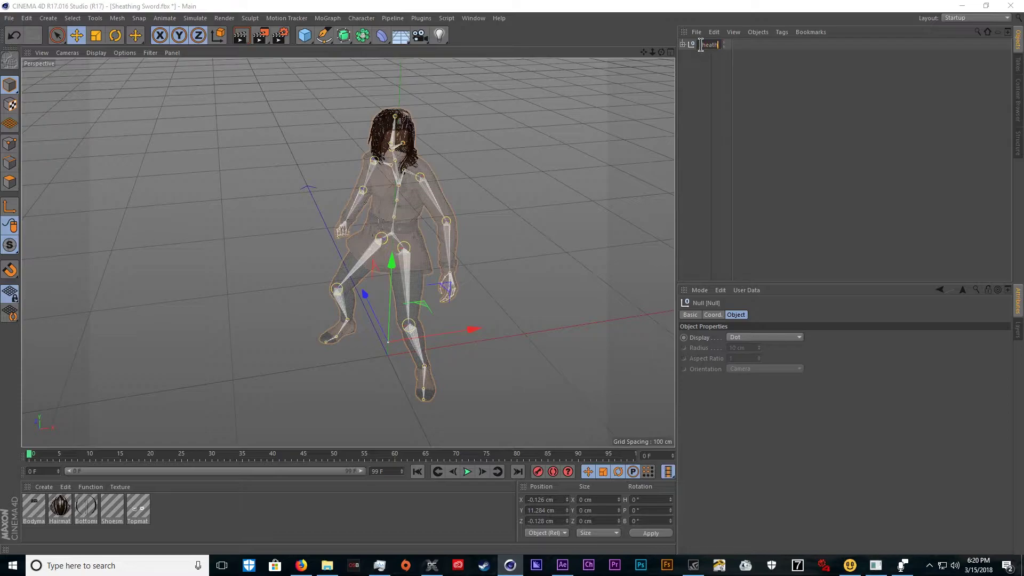
type("sheath")
key("Return")
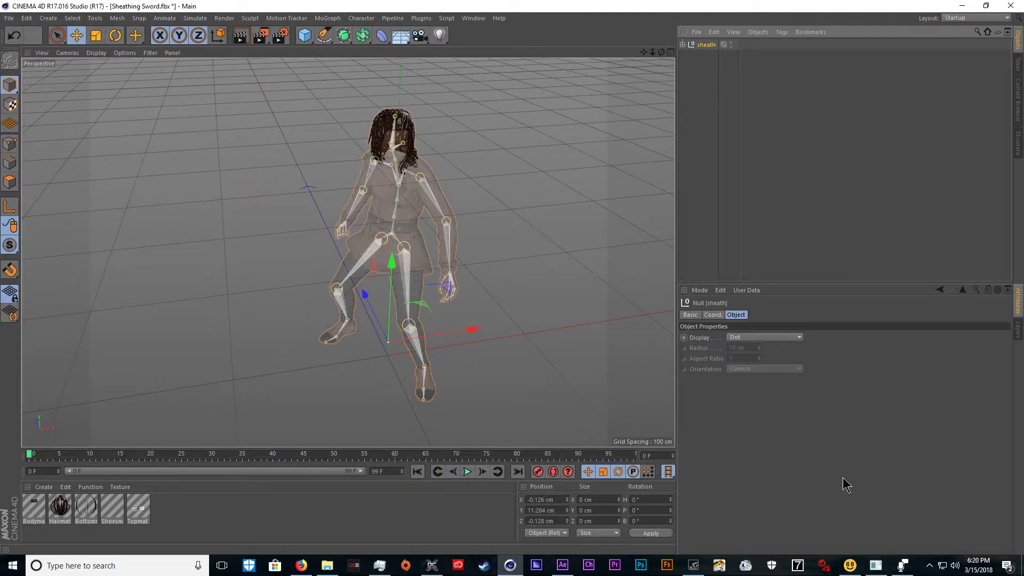
- Switch to the browser's TurboSquid downloads page and show all file formats of the Darth Vaders Lightsaber model
left_click(301, 565)
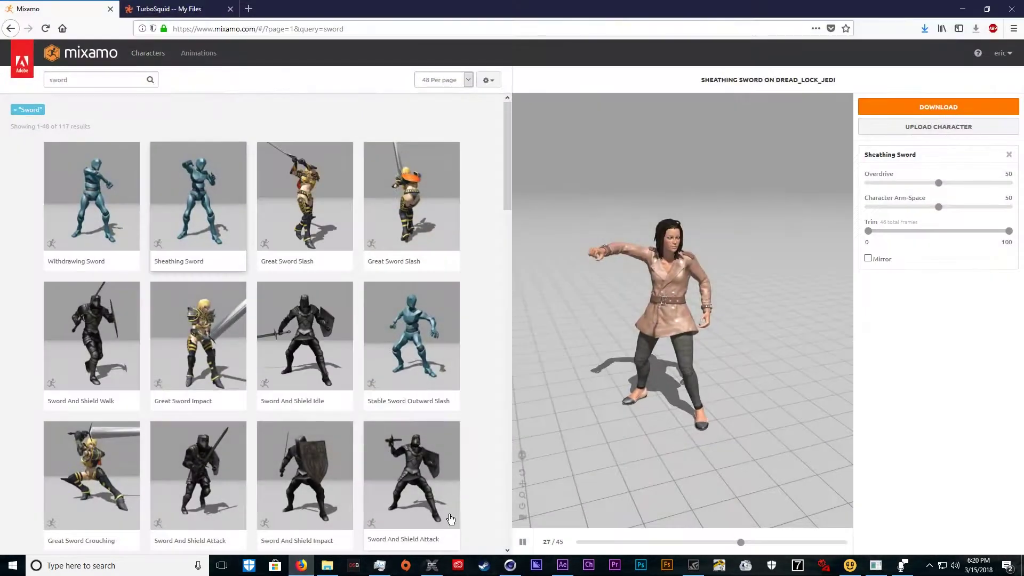
left_click(186, 7)
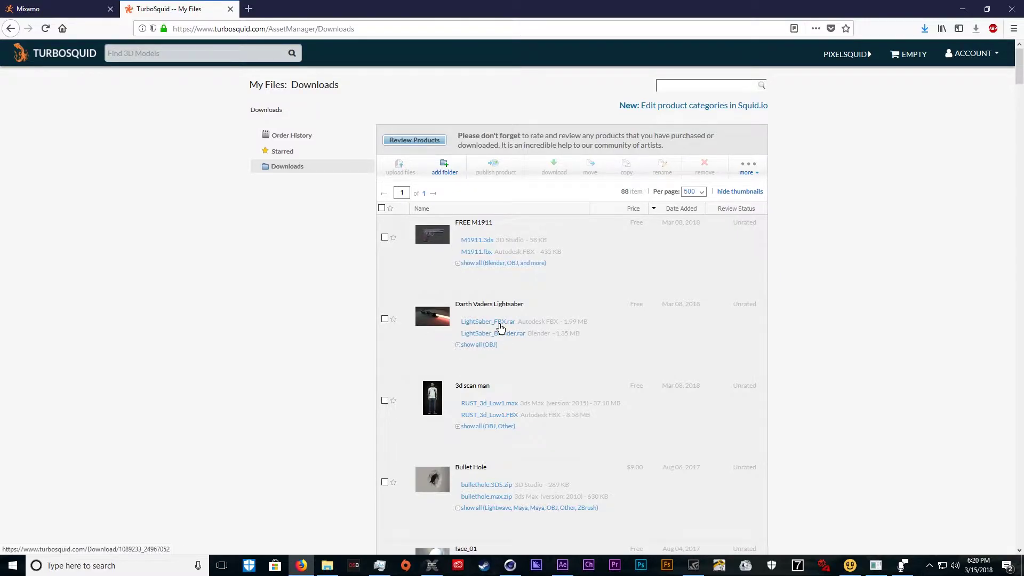
left_click(493, 345)
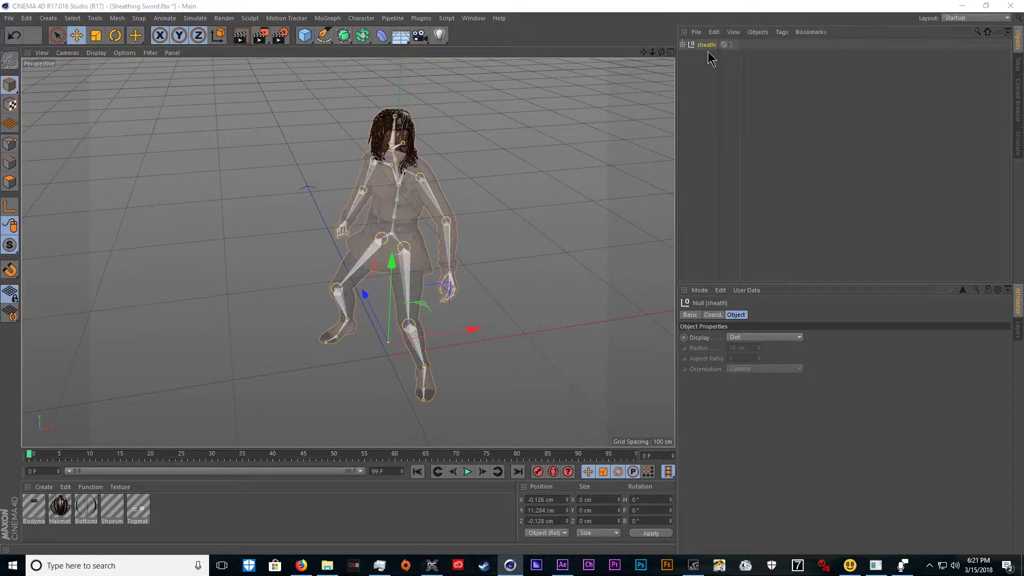
- Back in CINEMA 4D, load the lightsaber model file into the scene containing the sheath character
key("ctrl+o")
scroll(176, 198, "down", 3)
double_click(176, 195)
left_click(130, 286)
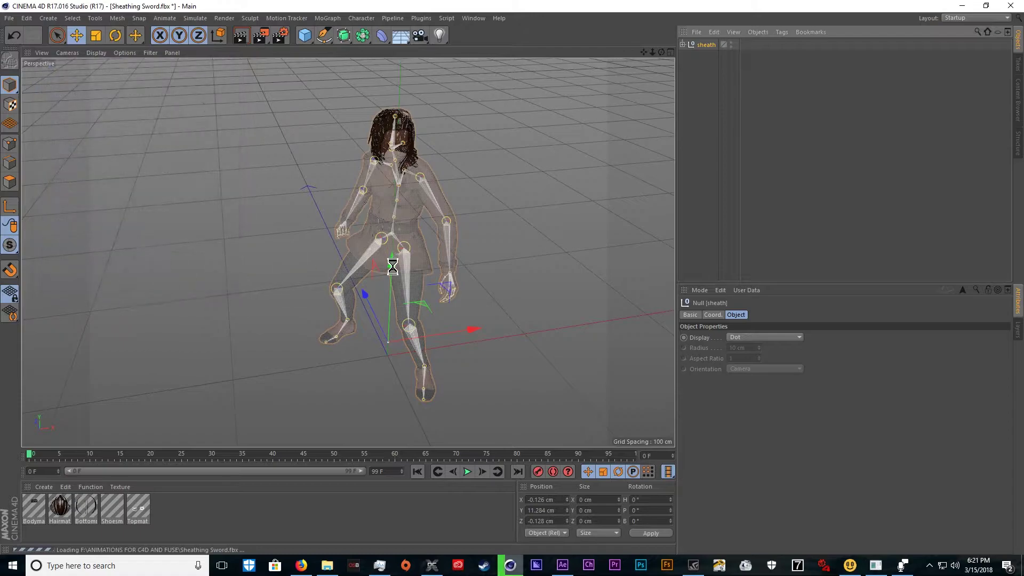
left_click_drag(565, 173, 496, 186)
scroll(407, 184, "down", 7)
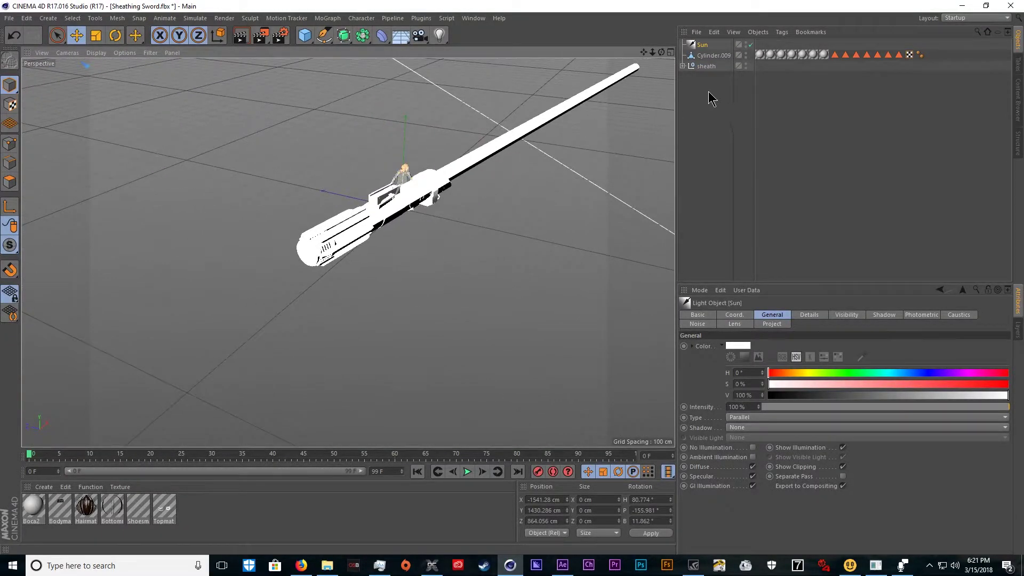
- Delete the Sun light and scale the Cylinder.009 lightsaber down to the character's proportions, shortening and thinning it
key("Delete")
left_click(709, 45)
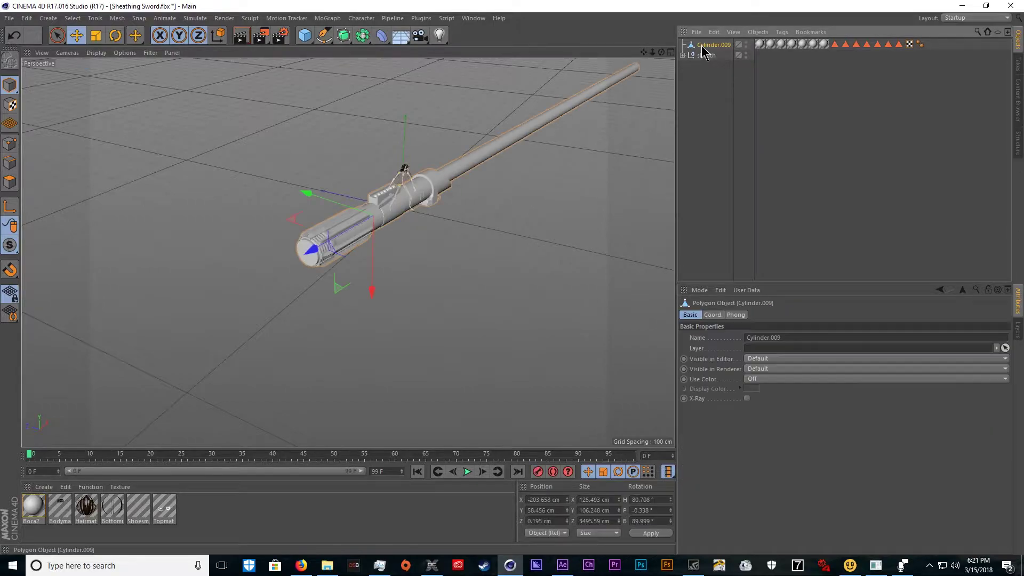
left_click(97, 41)
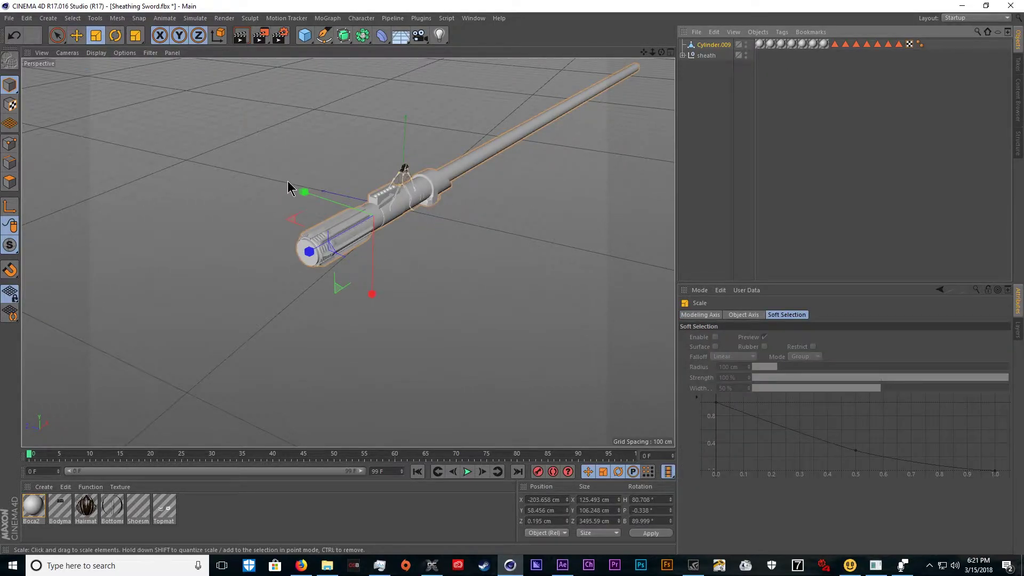
left_click_drag(309, 251, 379, 235)
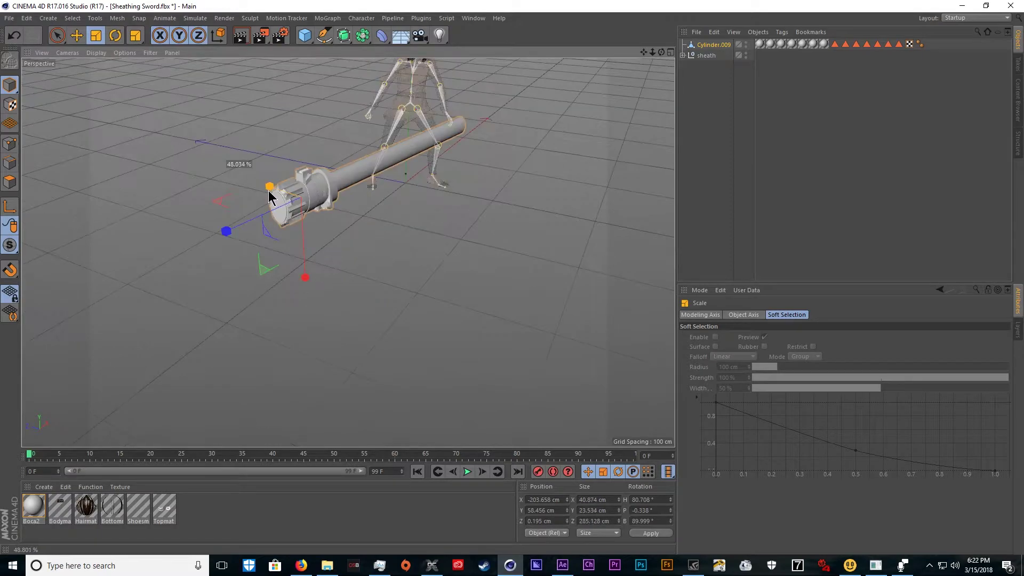
mouse_move(270, 195)
left_mouse_down()
mouse_move(256, 187)
mouse_move(272, 201)
left_mouse_up()
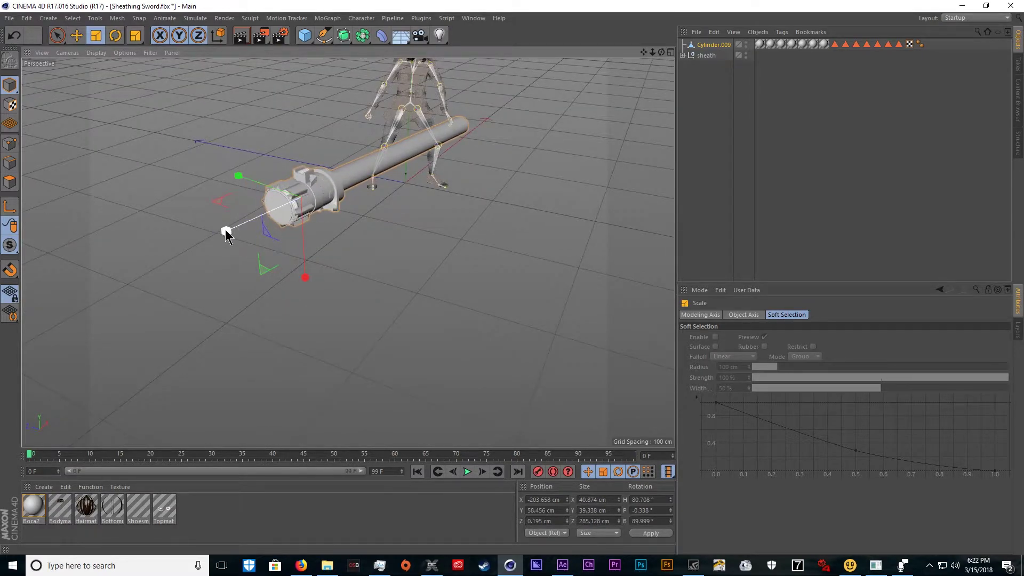
left_click_drag(225, 234, 197, 248)
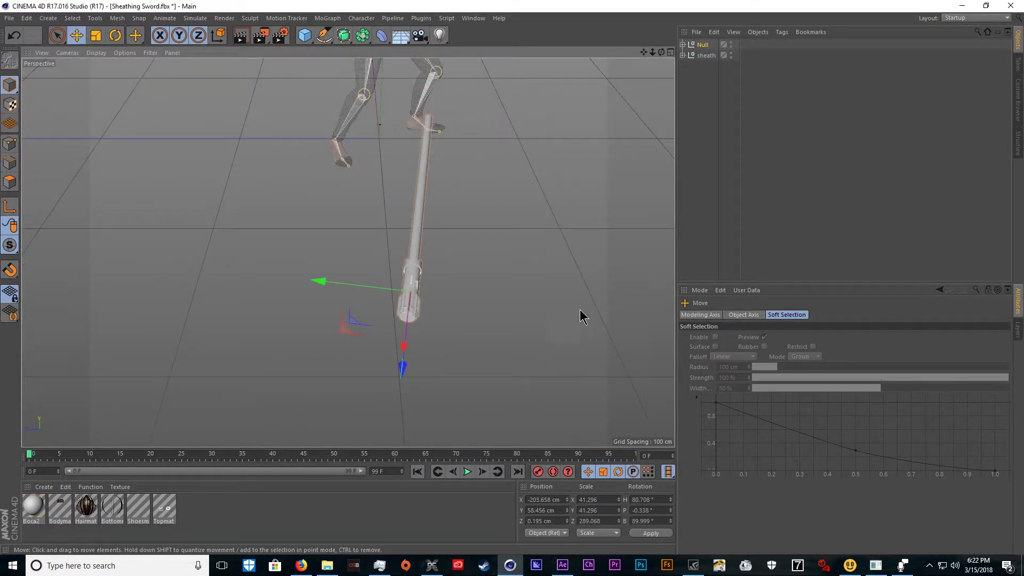
- Preview the sheathing animation and, at frame 0, move the lightsaber null to the character's right hand, about X -33, Y 70, Z 37 cm
left_click_drag(580, 315, 425, 302)
left_click_drag(81, 226, 137, 216)
left_click(467, 471)
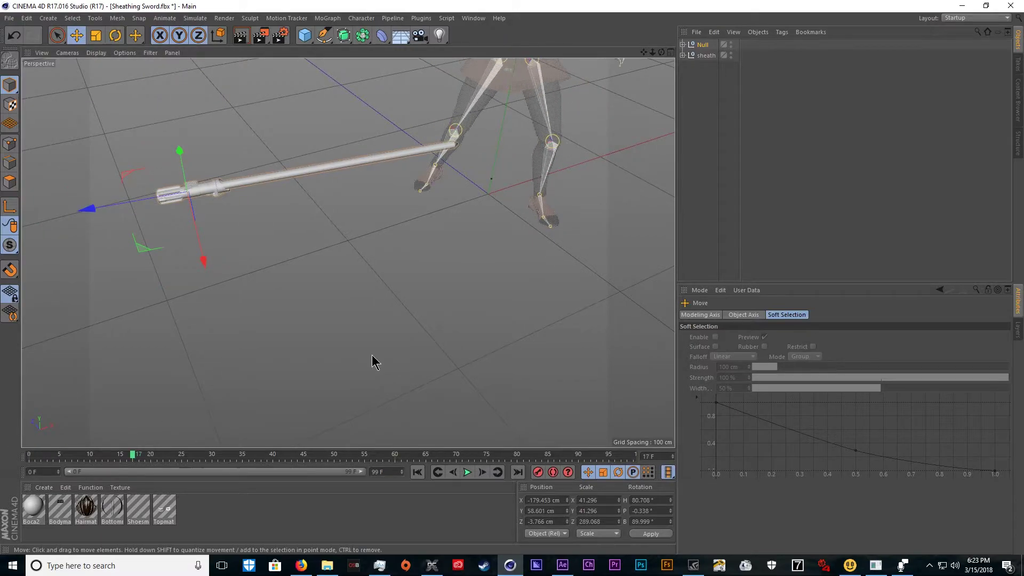
left_click_drag(373, 357, 29, 457)
left_click_drag(223, 224, 238, 247)
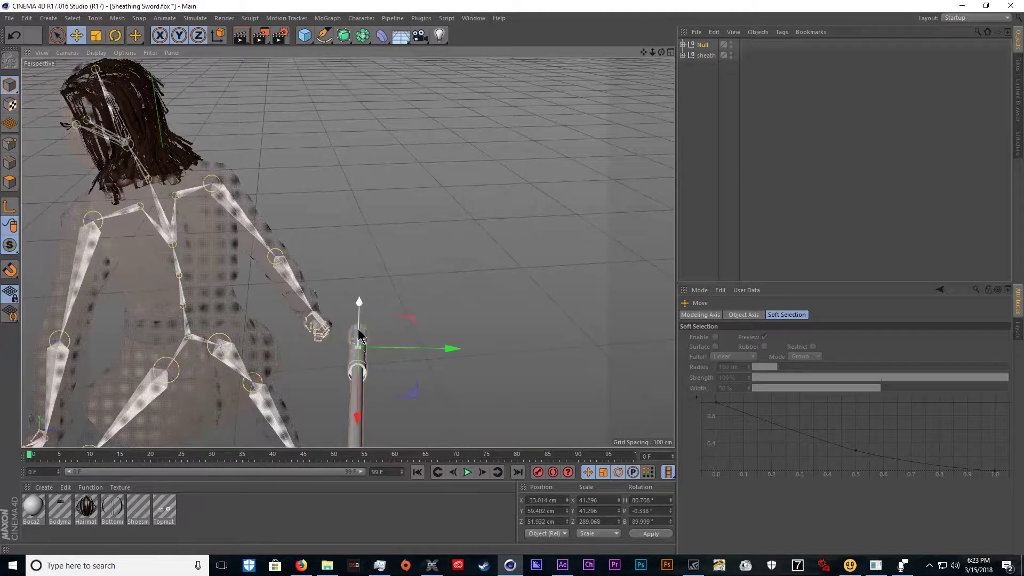
left_click_drag(413, 346, 358, 326)
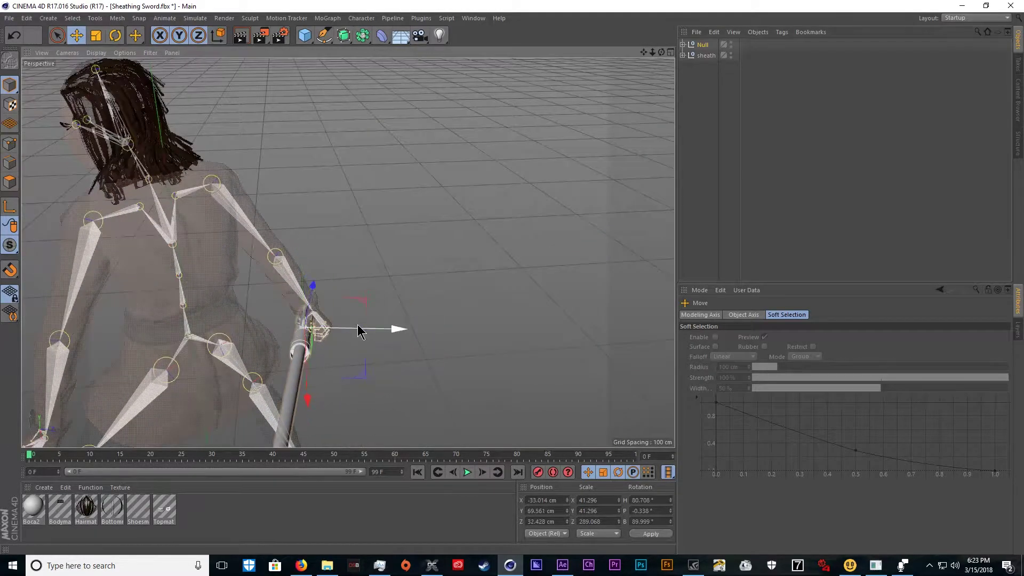
- Raise the lightsaber null and shift it along its length so the handle sits inside the right hand
key("w")
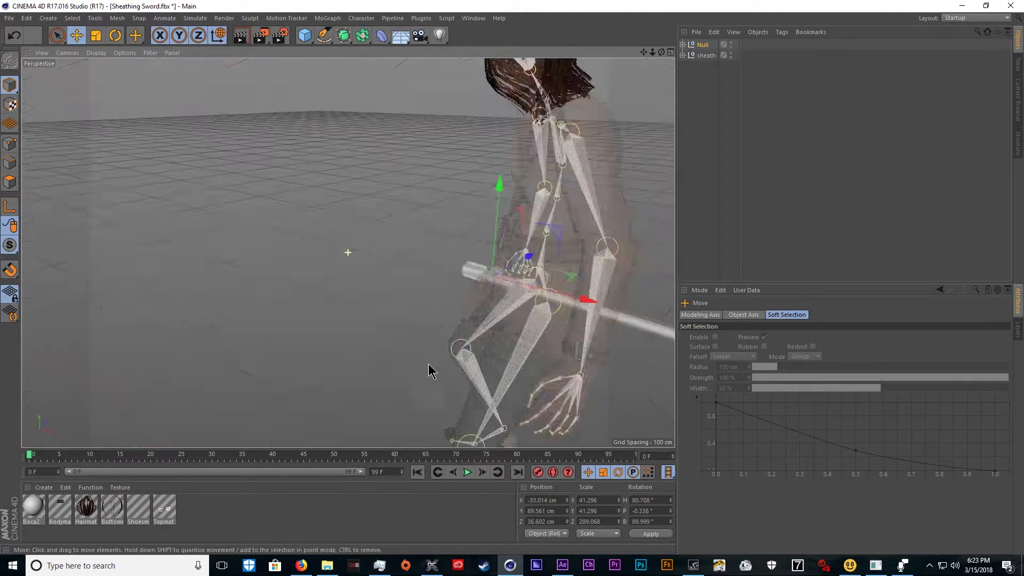
left_click_drag(430, 370, 429, 416)
left_click(96, 35)
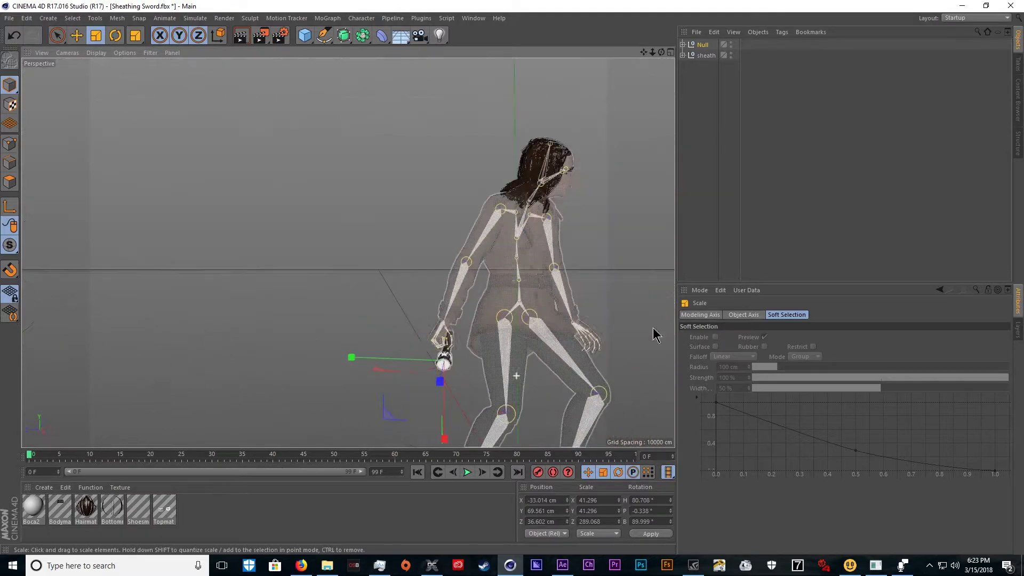
key("e")
key("w")
left_click_drag(468, 411, 469, 389)
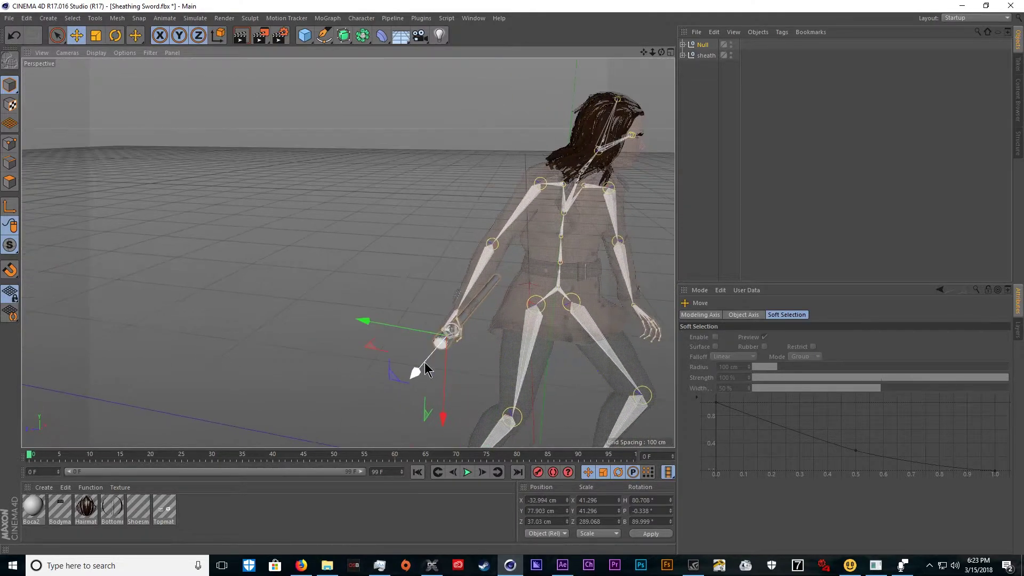
left_click_drag(425, 365, 414, 378)
left_click_drag(427, 367, 149, 315)
- At frame 8, flip the lightsaber null to point away from the body, with a pitch of about -164°
scroll(148, 315, "down", 4)
left_click_drag(407, 458, 77, 454)
left_click_drag(533, 224, 396, 211)
key("r")
left_click_drag(384, 133, 437, 268)
scroll(501, 178, "up", 4)
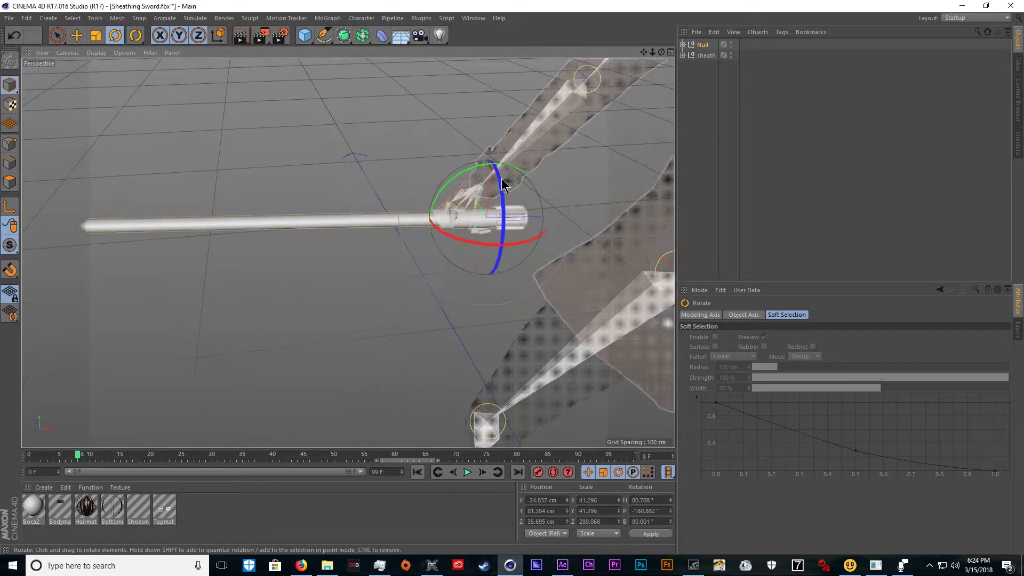
left_click_drag(480, 165, 497, 166)
left_click_drag(373, 331, 112, 94)
- Fit the lightsaber handle into the right hand's grip by moving the null to about X -27.4, Y 80.4, Z 38.6 cm
left_click(77, 35)
left_click_drag(496, 222, 406, 213)
left_click_drag(497, 249, 481, 245)
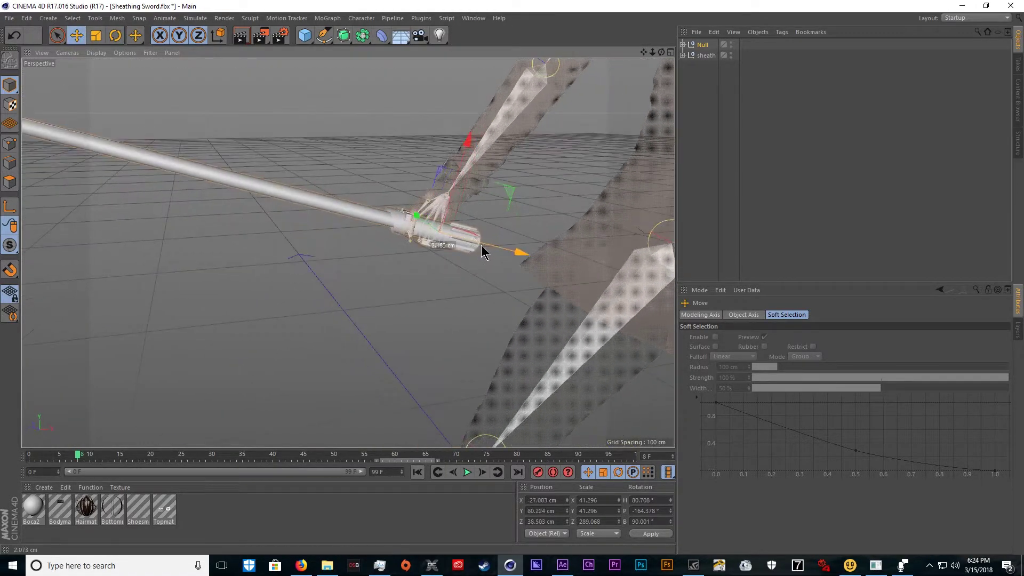
- Expand the sheath rig from mixamorig:Hips through the spine and right arm, and select the mixamorig:RightHand joint
left_click(683, 56)
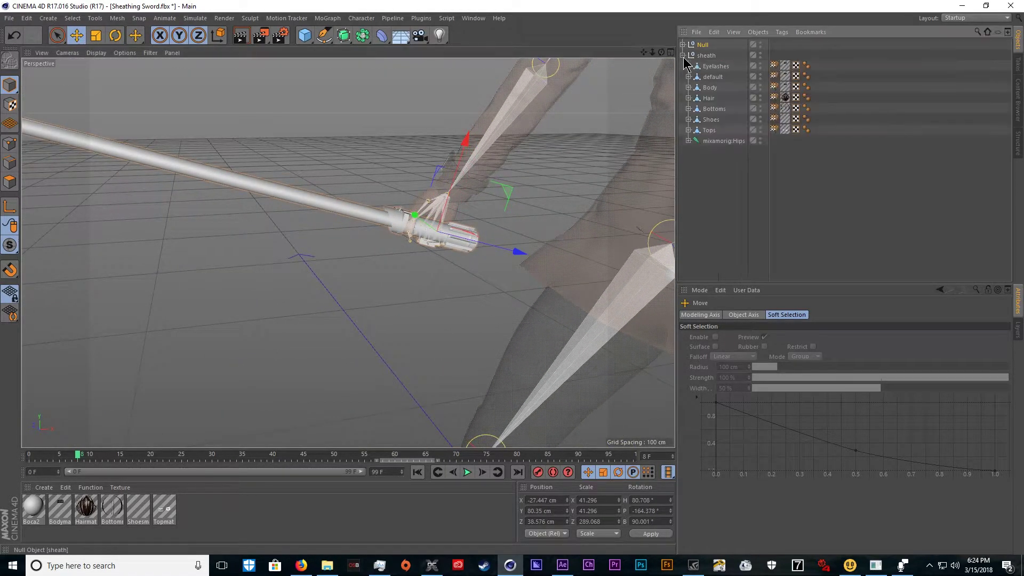
left_click(689, 142)
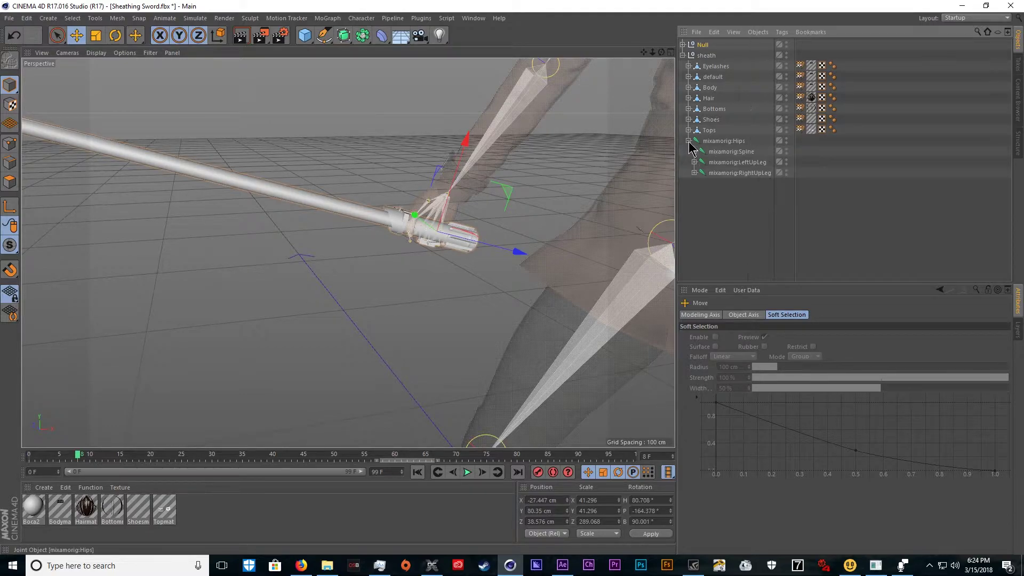
left_click(695, 152)
left_click(700, 162)
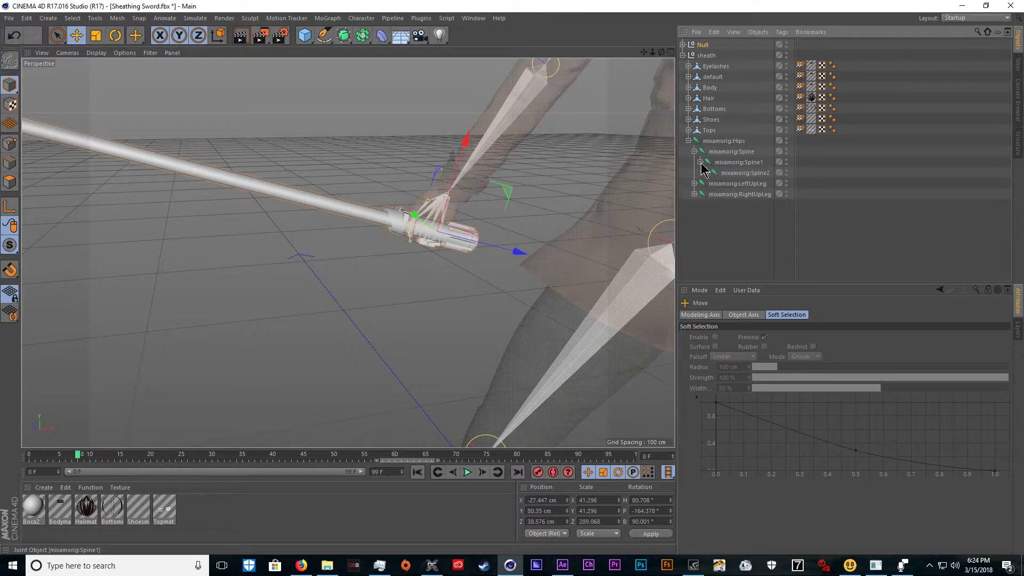
left_click(707, 173)
left_click(717, 206)
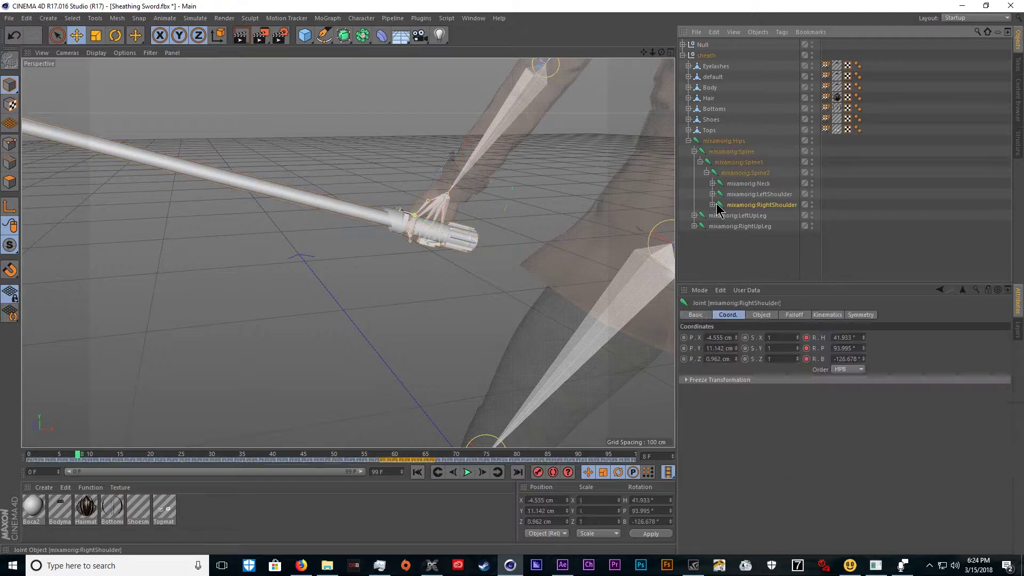
left_click(713, 204)
left_click(718, 215)
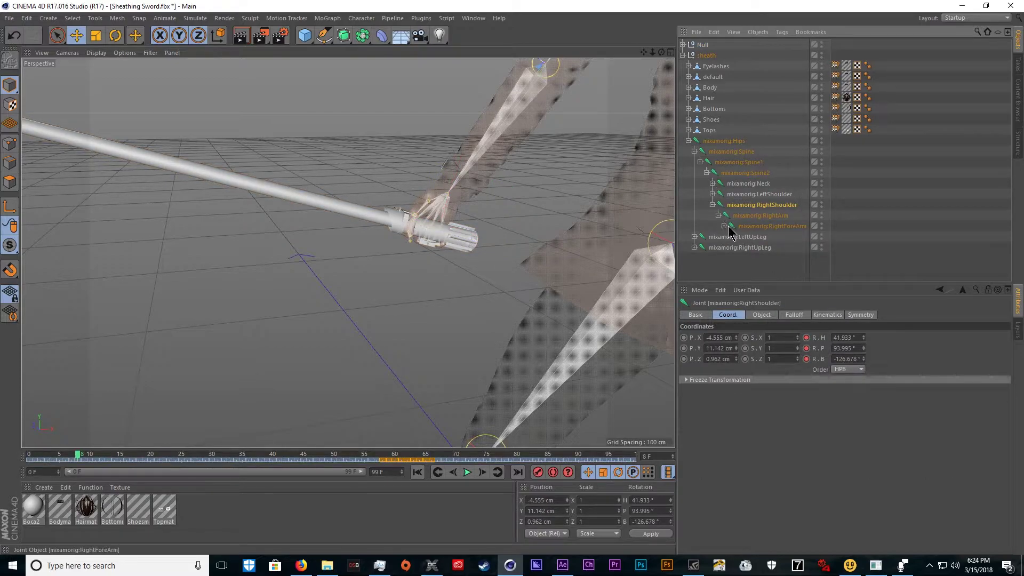
left_click(725, 226)
left_click(763, 236)
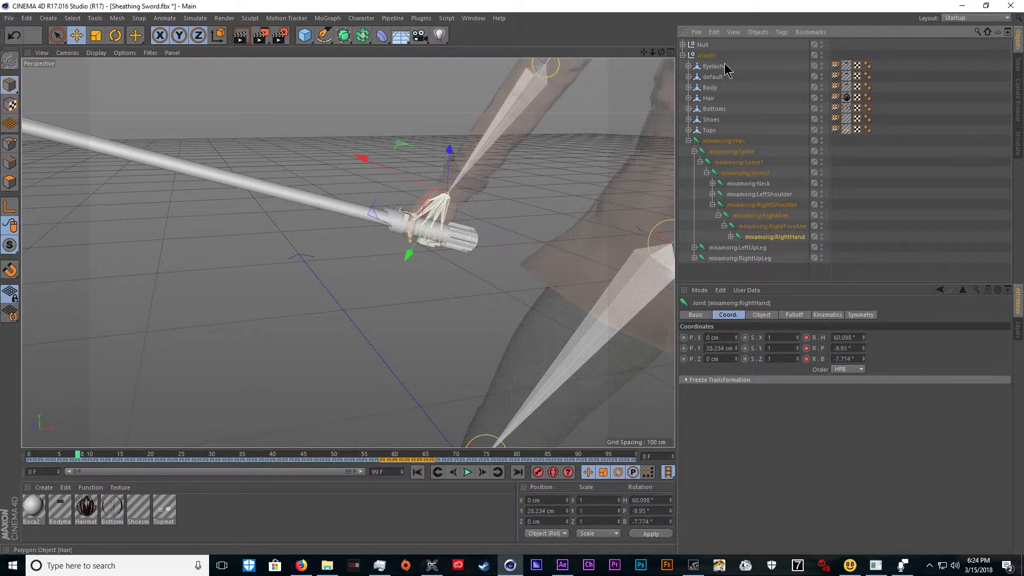
- Rename the lightsaber's null as "saber model"
left_click(702, 45)
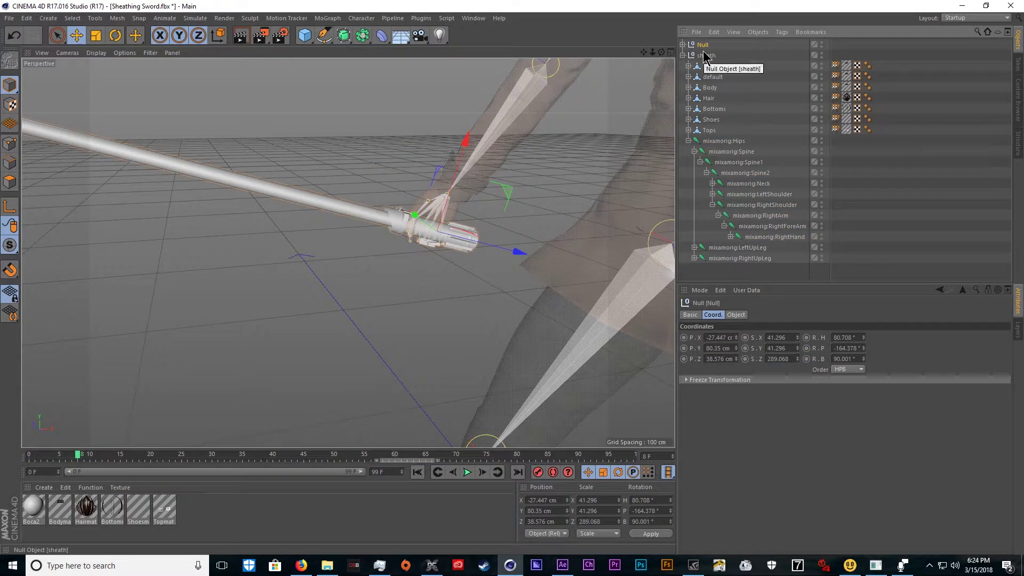
double_click(702, 44)
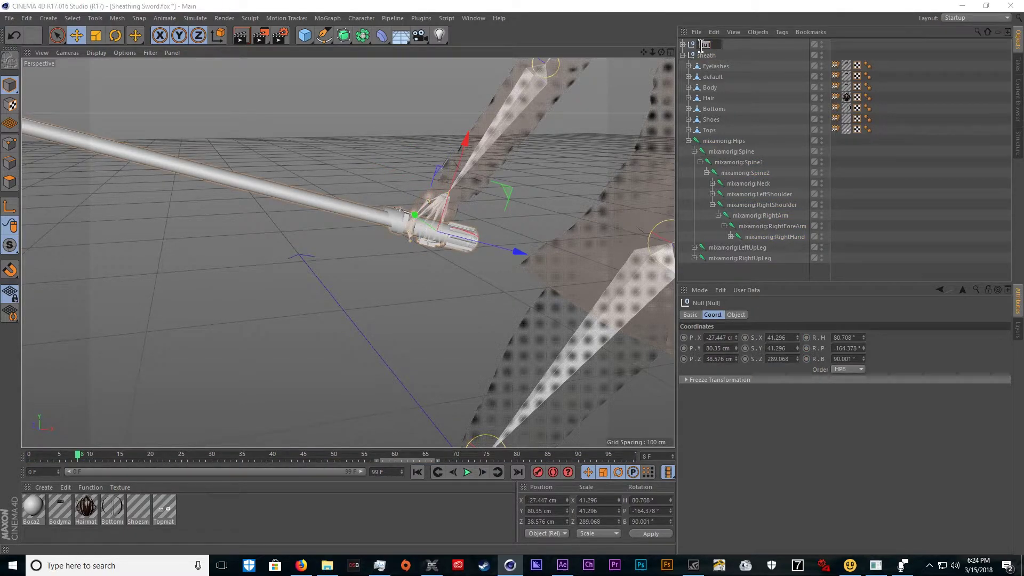
type("saber model")
key("Return")
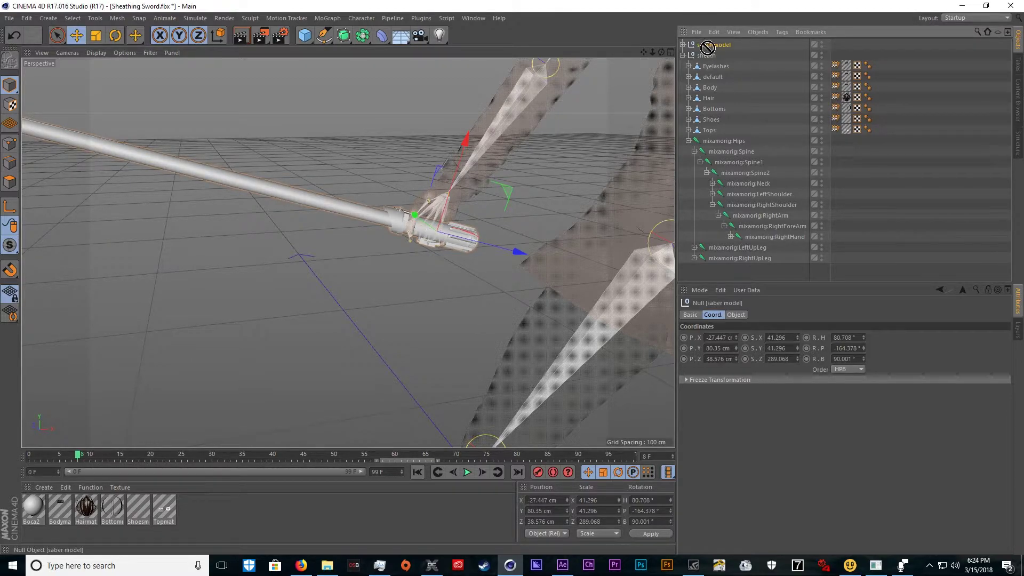
- Parent the saber model null to the mixamorig:RightHand joint and play the animation to check the attachment
left_click_drag(768, 240, 770, 237)
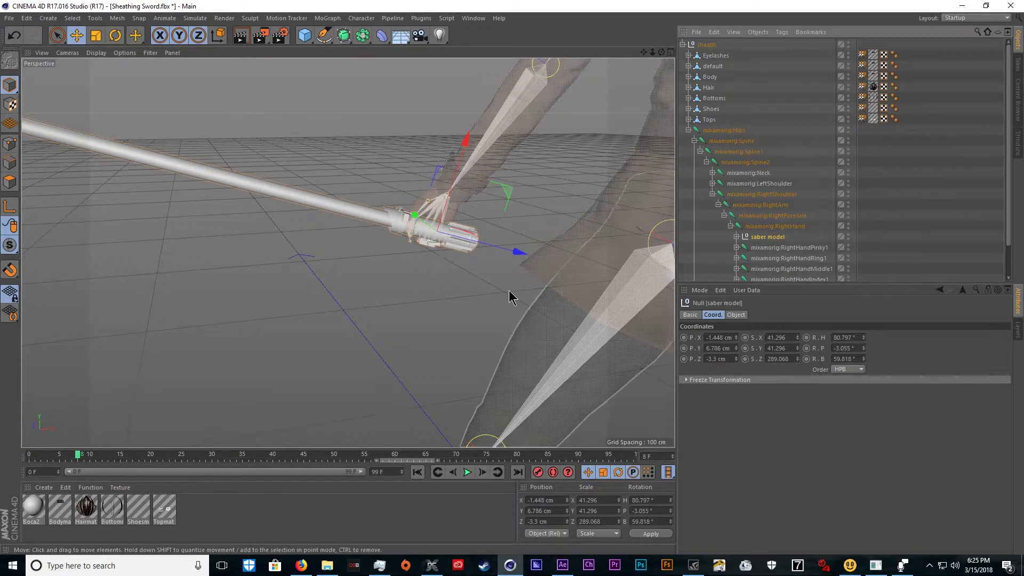
left_click(467, 472)
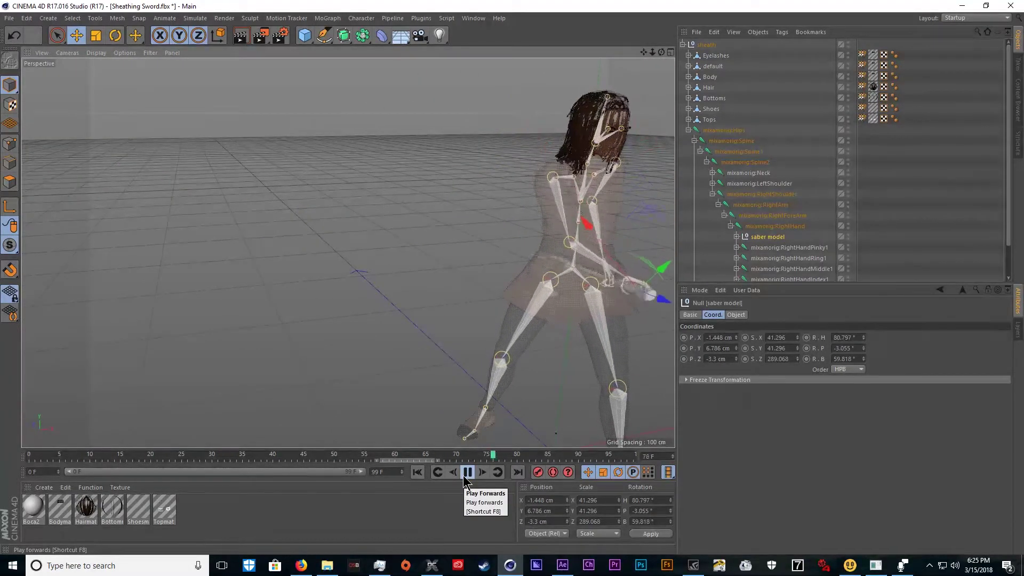
left_click(467, 471)
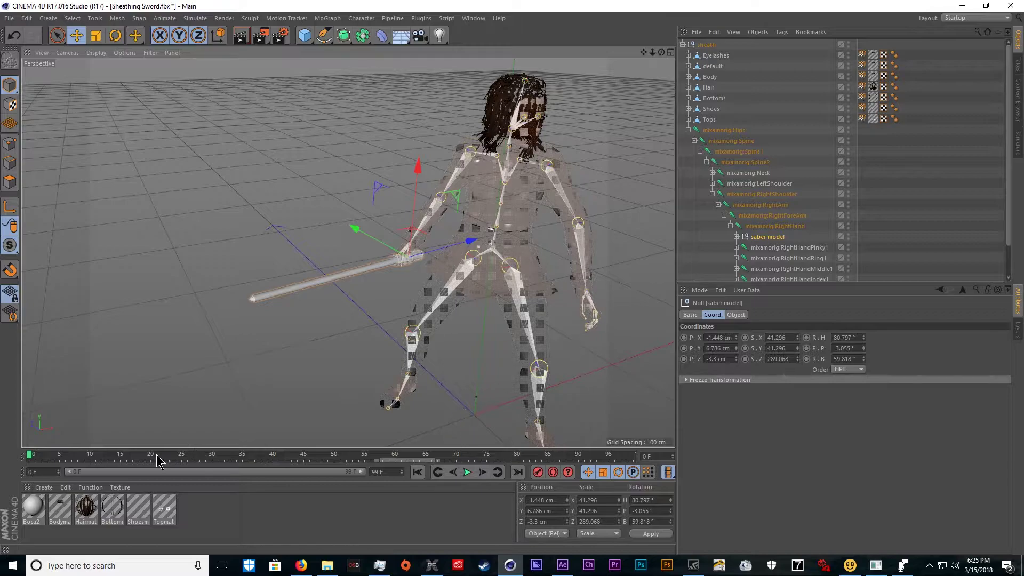
- Select the saber model's Cylinder.009 mesh and create a green material with hue 87° and full saturation and brightness for it
scroll(752, 239, "down", 2)
left_click(736, 201)
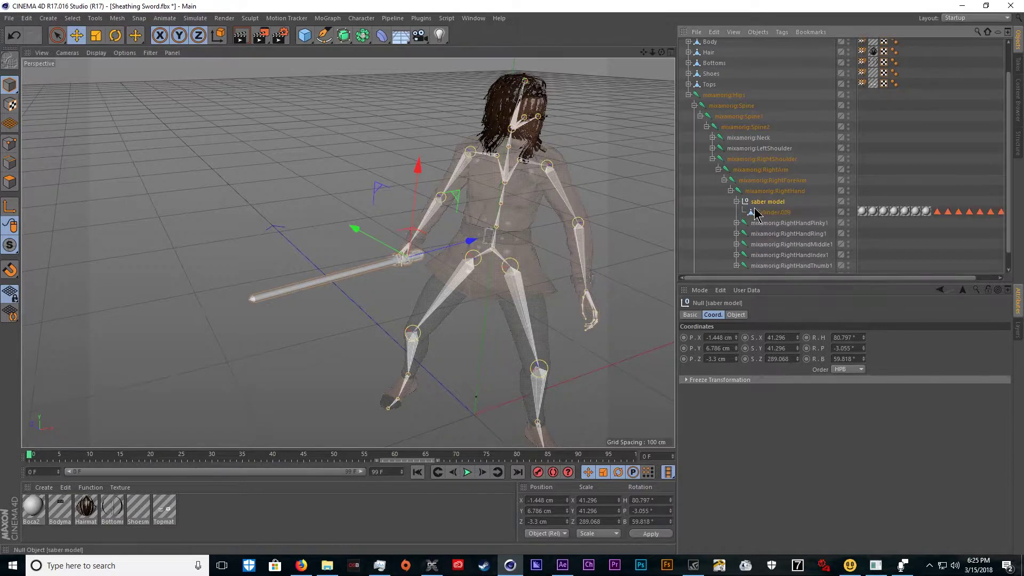
left_click(772, 212)
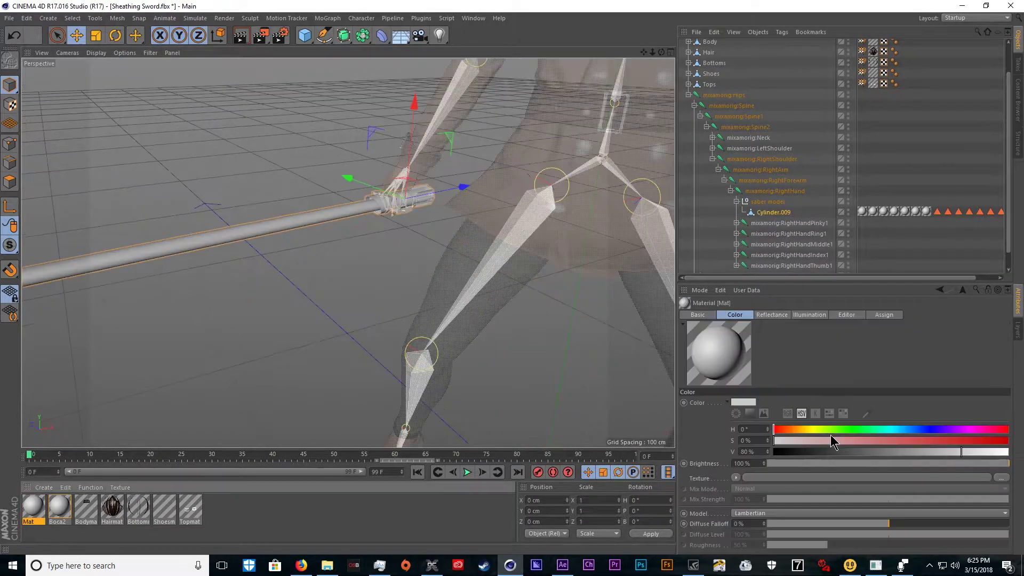
left_click(830, 430)
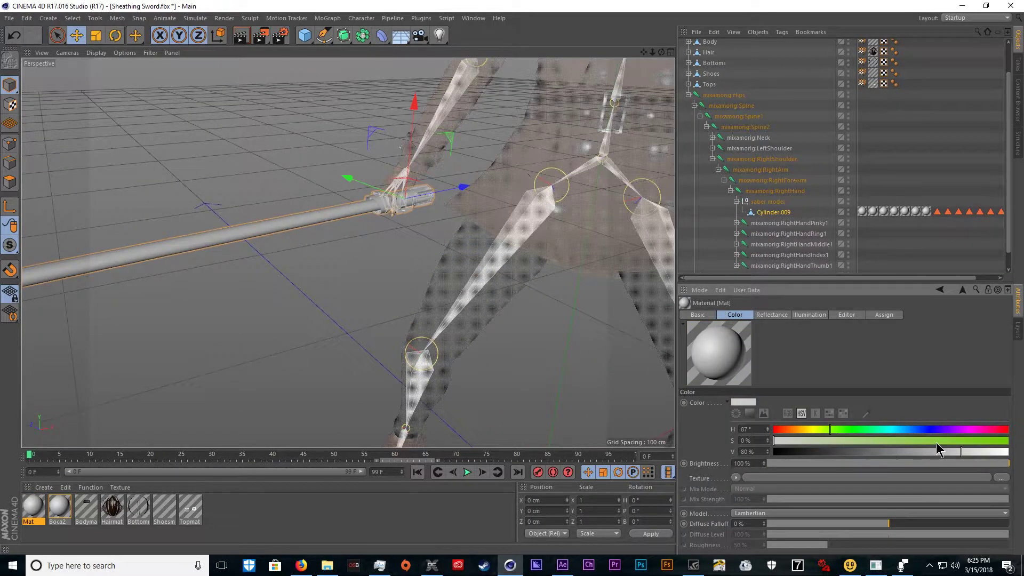
left_click_drag(935, 441, 1007, 440)
left_click(1007, 452)
- Create a red material with full saturation and brightness and assign it to the first material tag of Cylinder.009, the blade
left_click(43, 486)
left_click(68, 398)
left_click(1008, 441)
left_click(1008, 451)
left_click_drag(33, 505, 862, 206)
- Create a cyan material and assign it to the third material tag of Cylinder.009
left_click(43, 487)
left_click(69, 397)
left_click_drag(33, 505, 883, 206)
- Create a blue material with hue 240° and full saturation and brightness, and assign it to the fourth material tag of Cylinder.009
left_click(43, 487)
left_click(68, 396)
left_click(929, 429)
left_click(1008, 440)
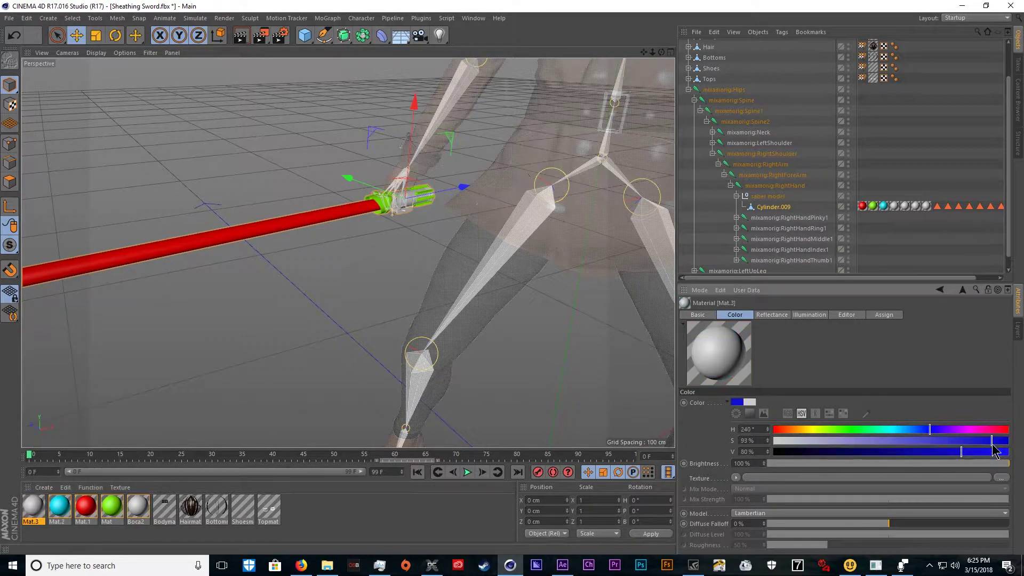
left_click(1008, 452)
left_click_drag(34, 506, 894, 206)
- Create a yellow material with full saturation and brightness for the lightsaber
left_click(43, 487)
left_click(67, 396)
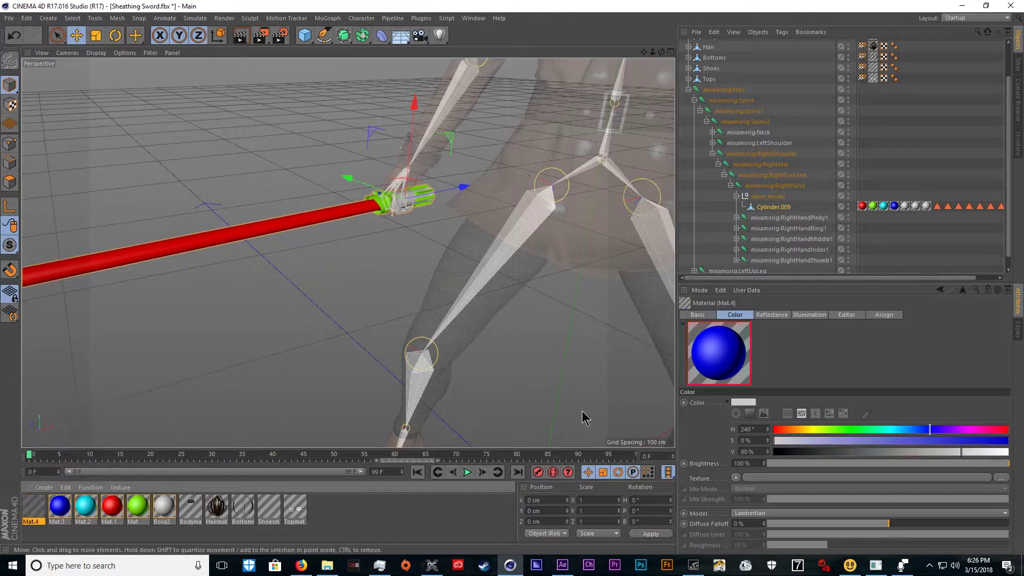
left_click(821, 430)
left_click(921, 440)
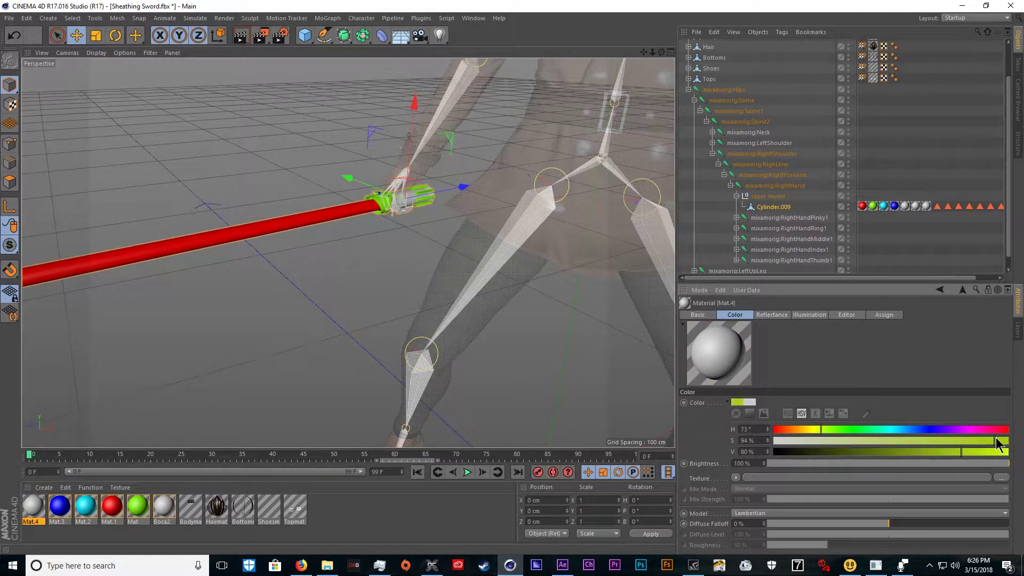
left_click_drag(996, 443, 1016, 441)
left_click(1007, 452)
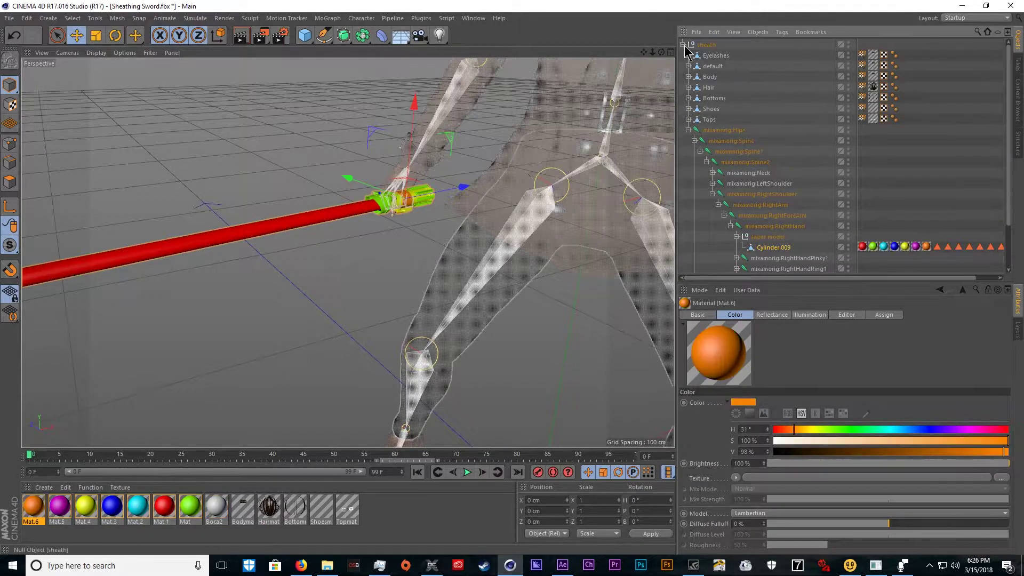
- Select the sheath null containing the whole character and launch the xREC v1.4_F recorder on it
scroll(489, 230, "down", 5)
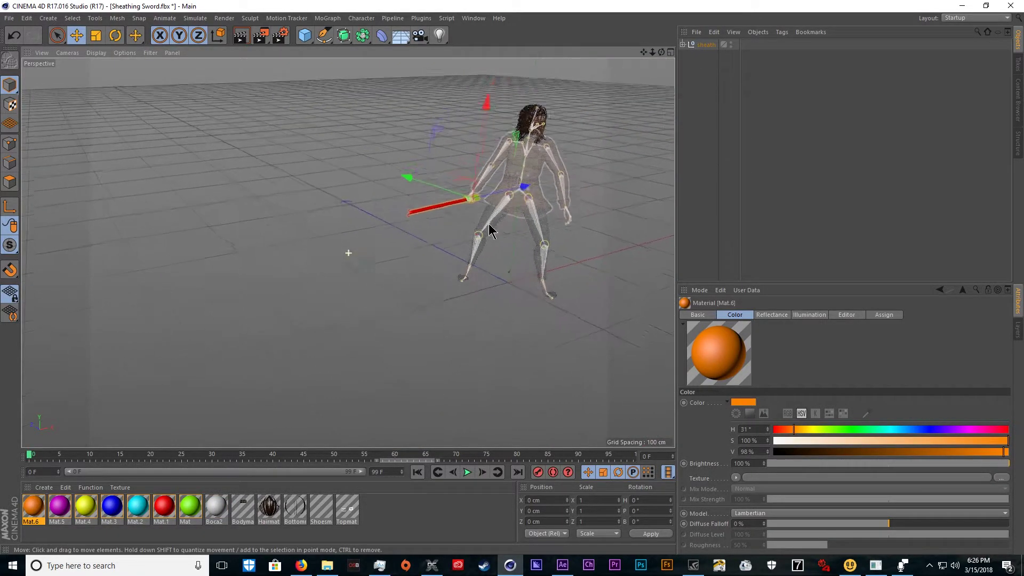
left_click_drag(489, 224, 394, 286)
left_click(698, 45)
left_click(421, 18)
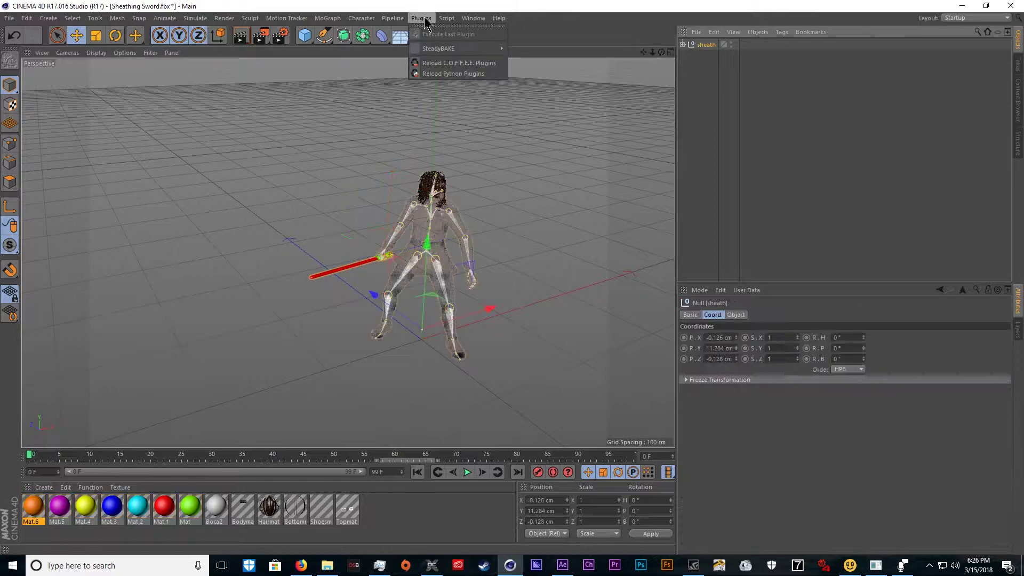
mouse_move(434, 49)
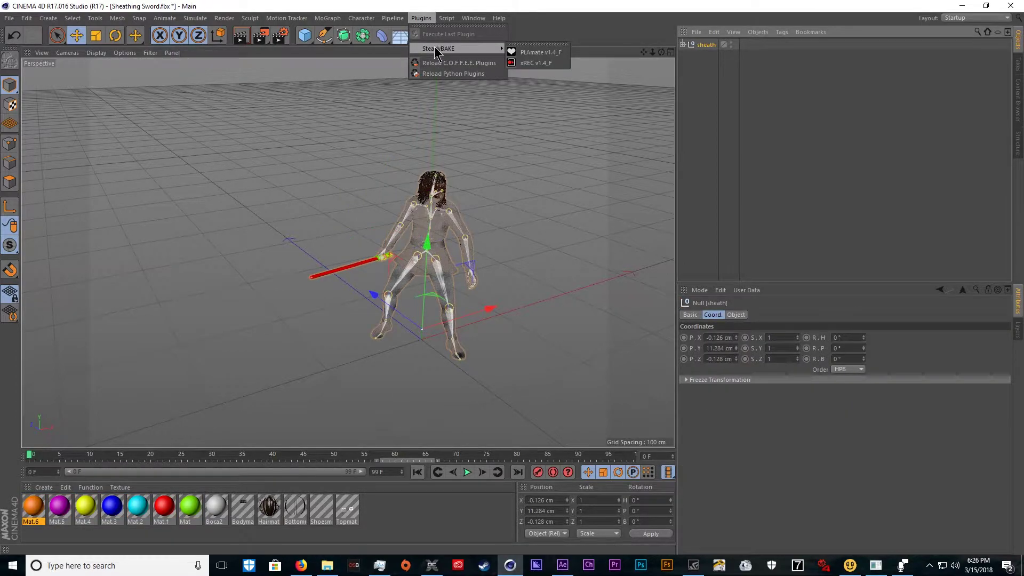
left_click(520, 63)
- Bake the animation as a file series with Phong 60, Draw and Use Texture into the saber sheath dread girl folder
scroll(496, 320, "up", 2)
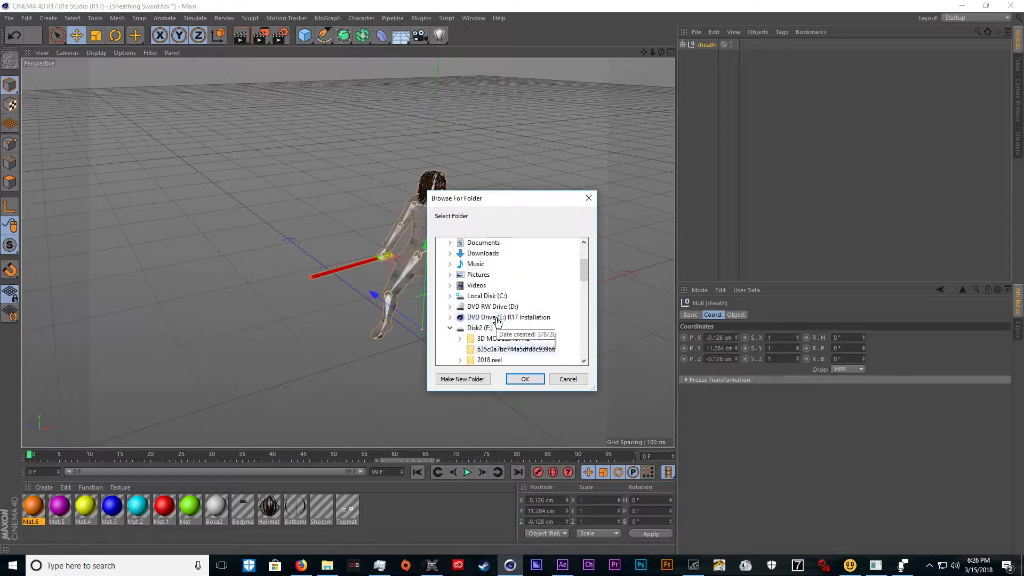
scroll(493, 320, "down", 6)
scroll(489, 298, "up", 2)
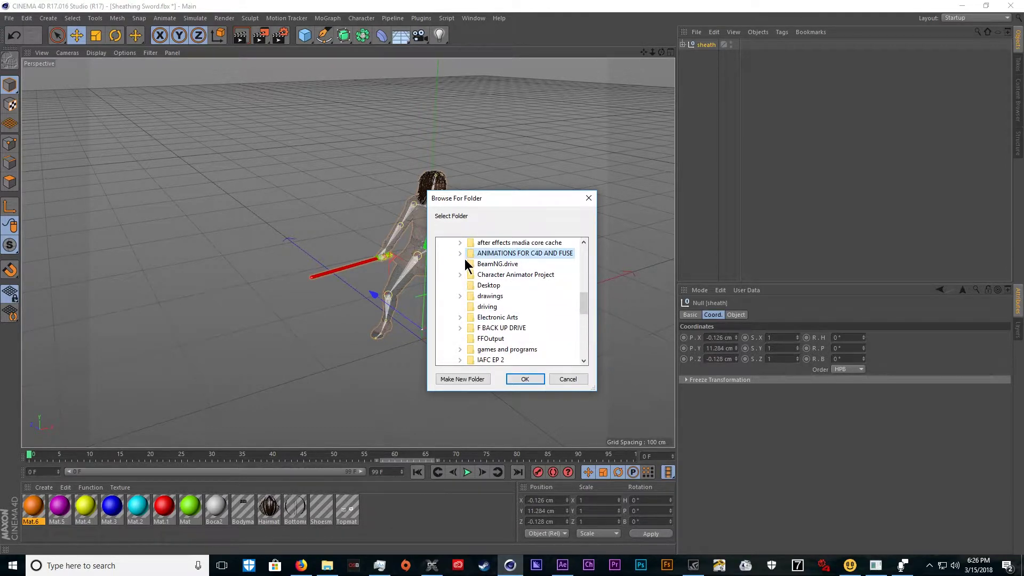
left_click(459, 253)
left_click(499, 305)
left_click(520, 380)
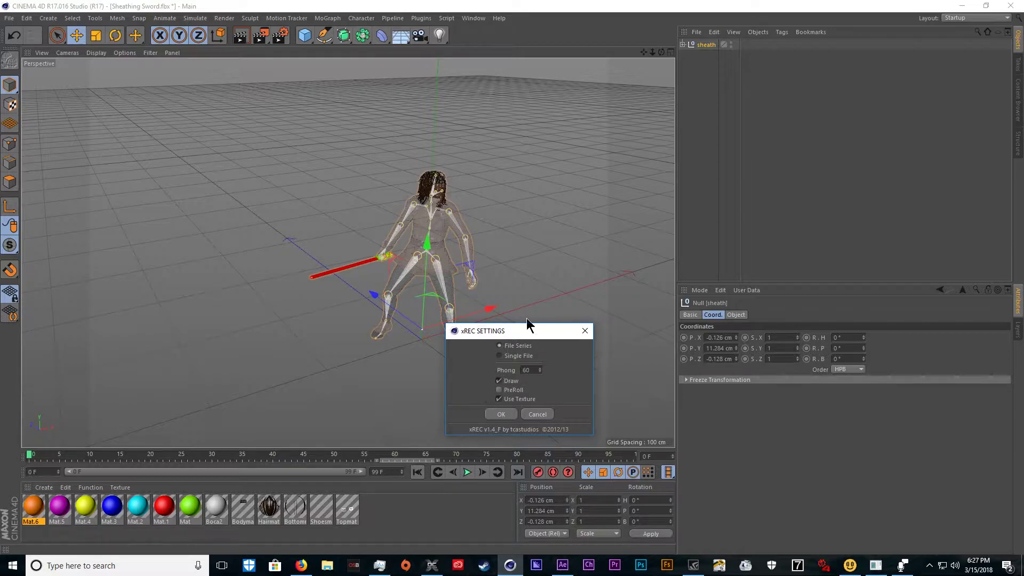
left_click(502, 416)
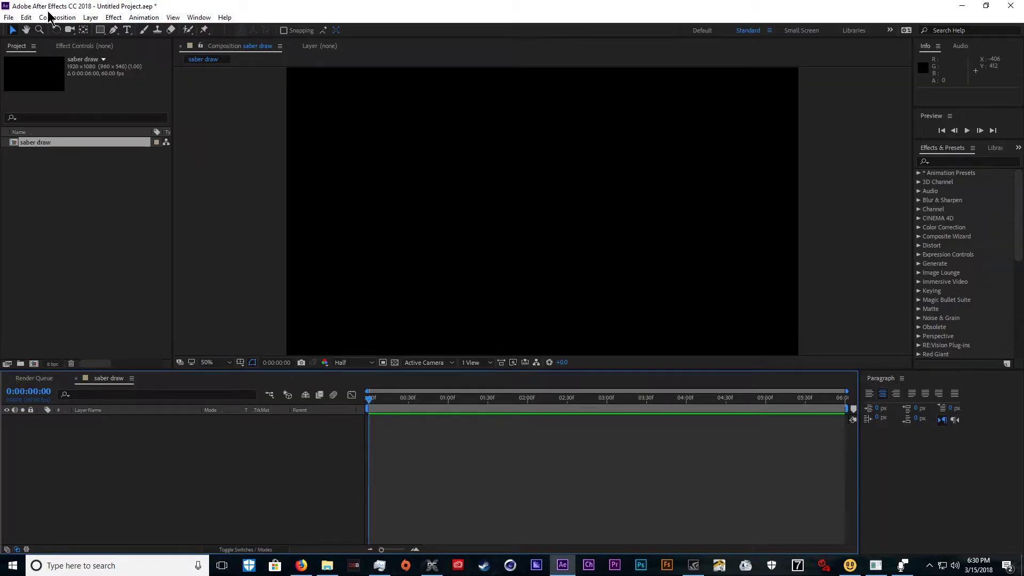
- Switch to After Effects and add a red 1920 × 1080 solid named "ele 3d" to the saber draw composition
left_click(50, 16)
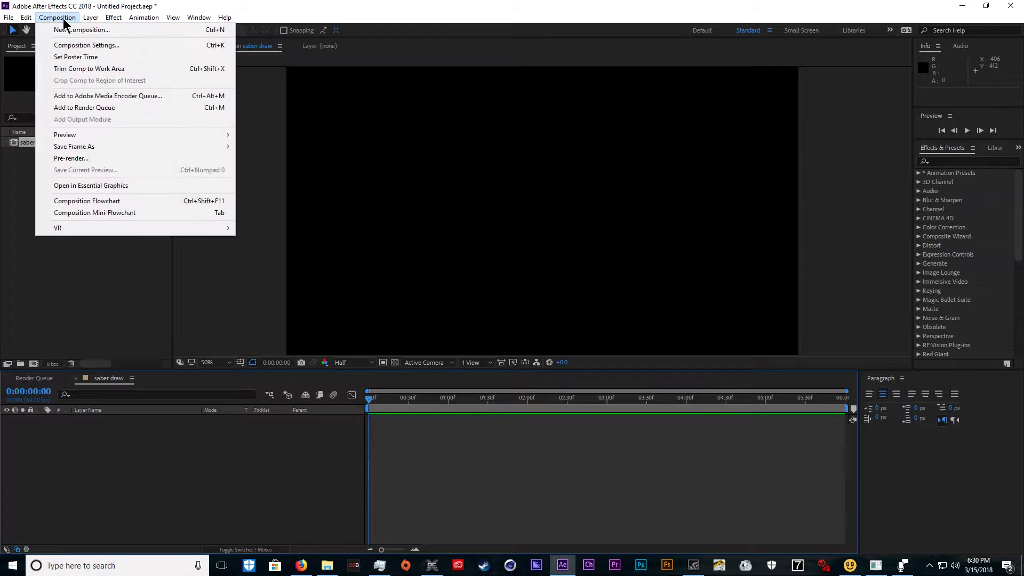
mouse_move(91, 18)
left_click(296, 41)
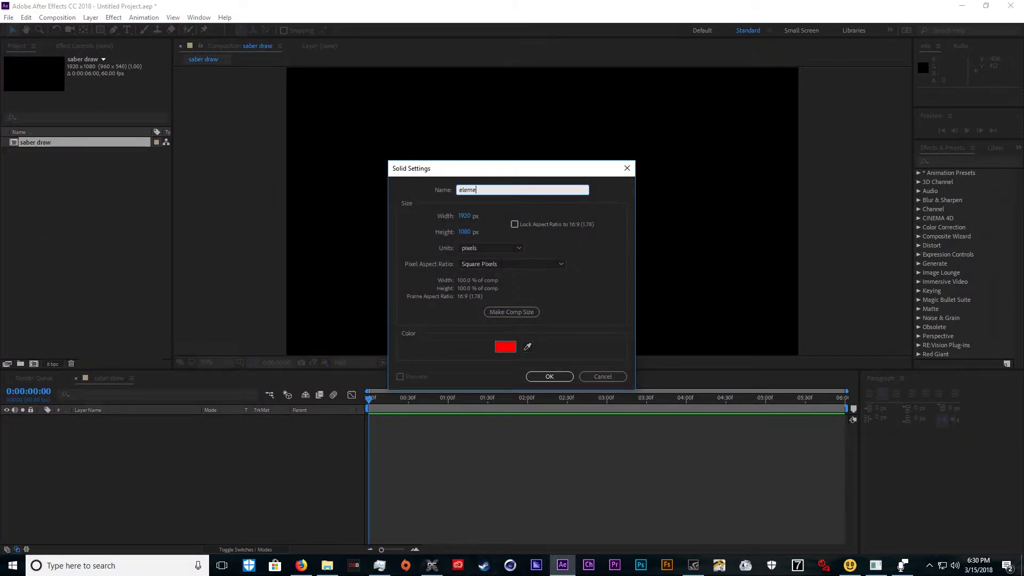
type("ele")
key("Return")
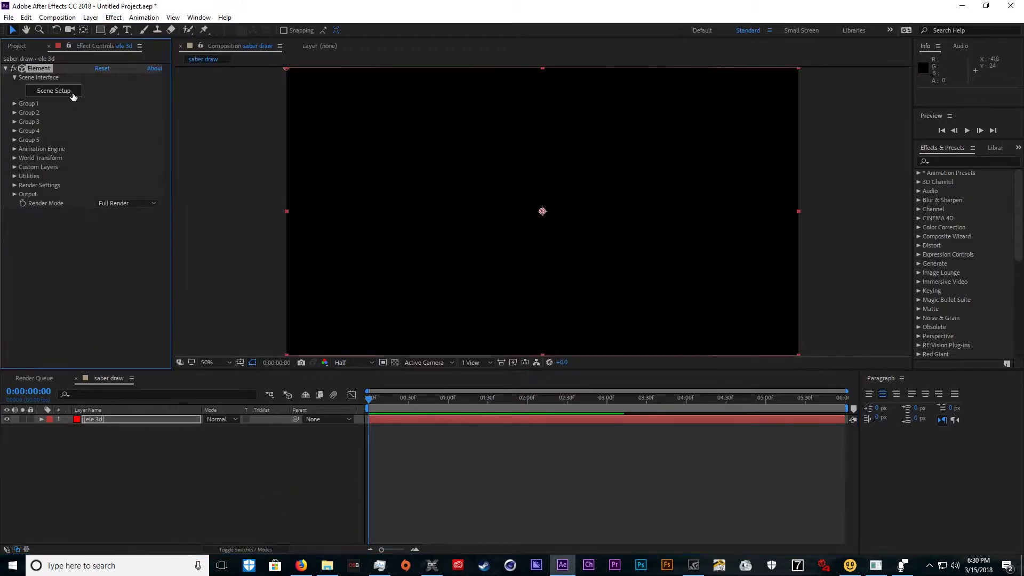
- In Element's Scene Setup, import the 3D sequence starting with drawing saber_00000 from the saber draw dread girl folder
left_click(68, 91)
left_click(16, 20)
mouse_move(24, 35)
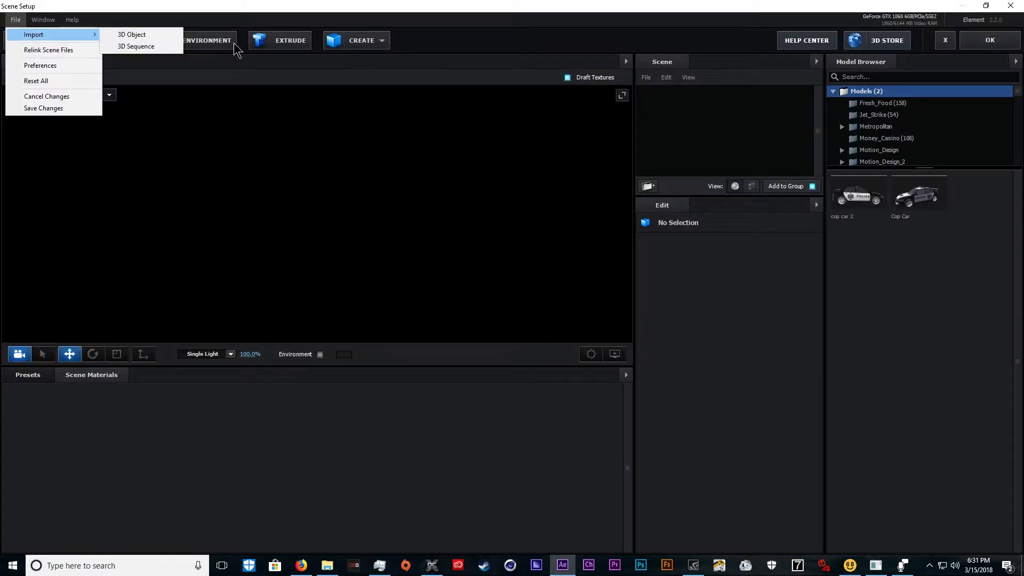
left_click(148, 50)
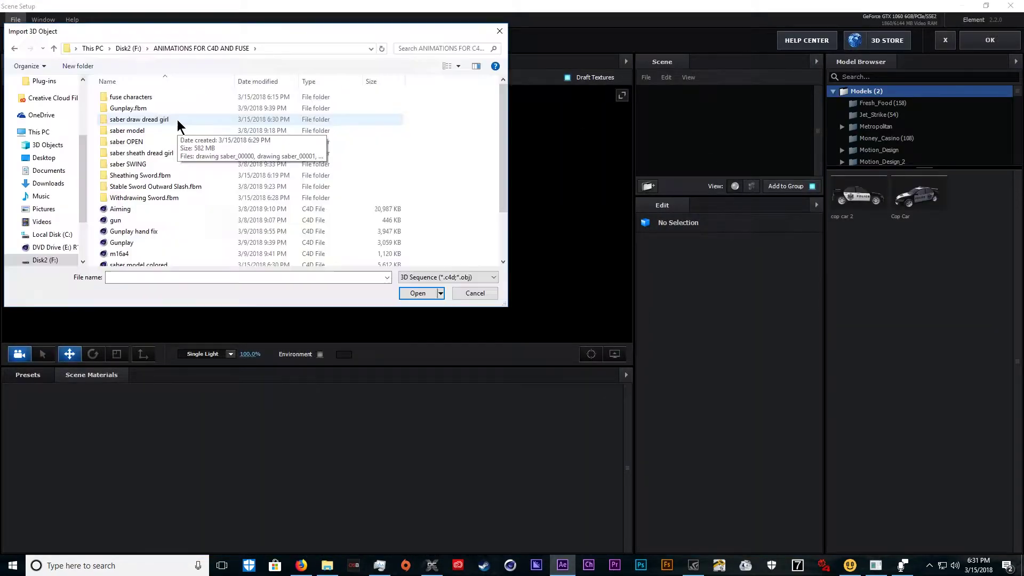
double_click(178, 126)
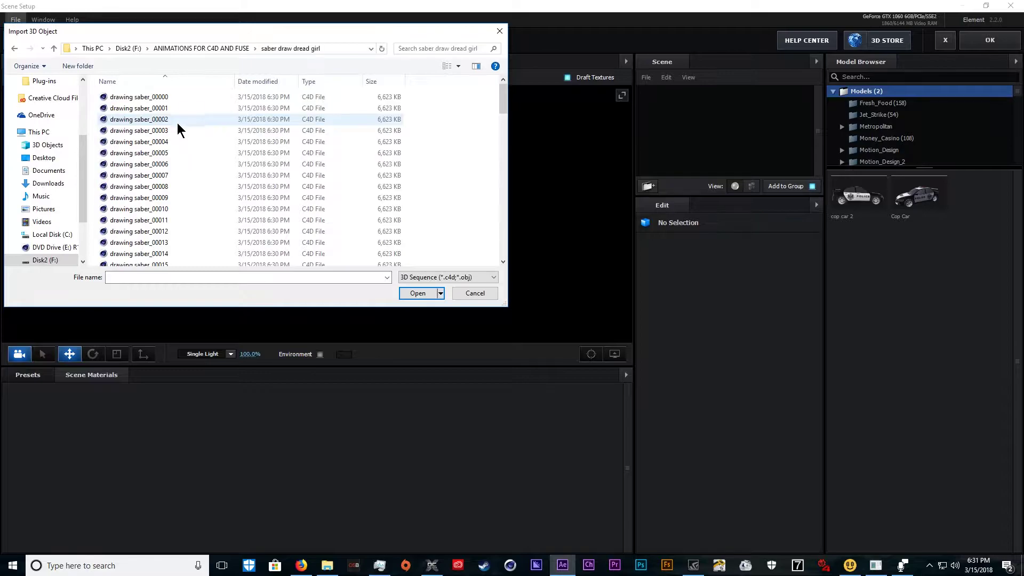
double_click(143, 98)
left_click(578, 387)
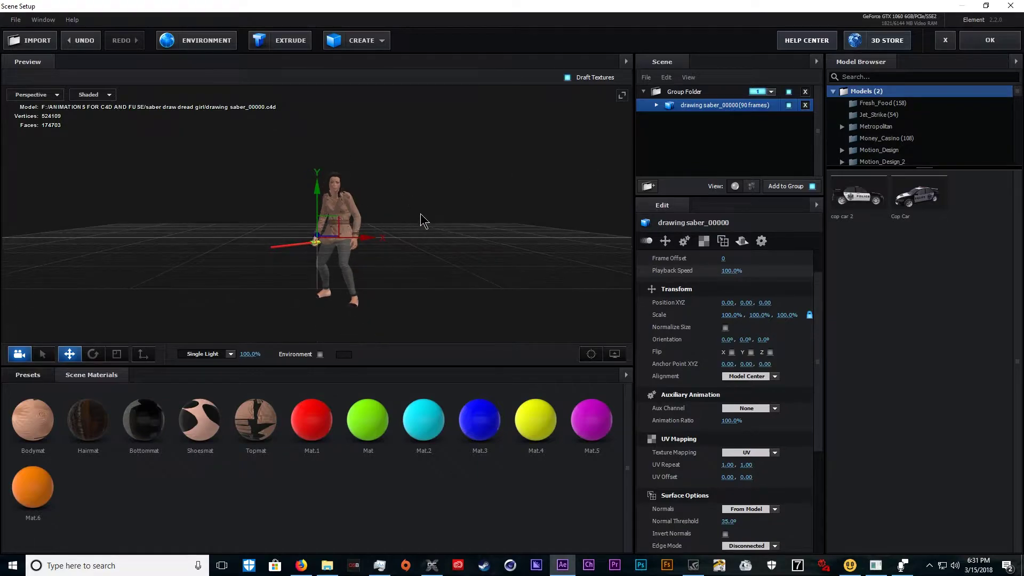
- Add the Corridor model from Star_Pack to the scene and lower it to about -0.81 in Y under the character's feet
scroll(885, 131, "down", 6)
scroll(891, 123, "down", 5)
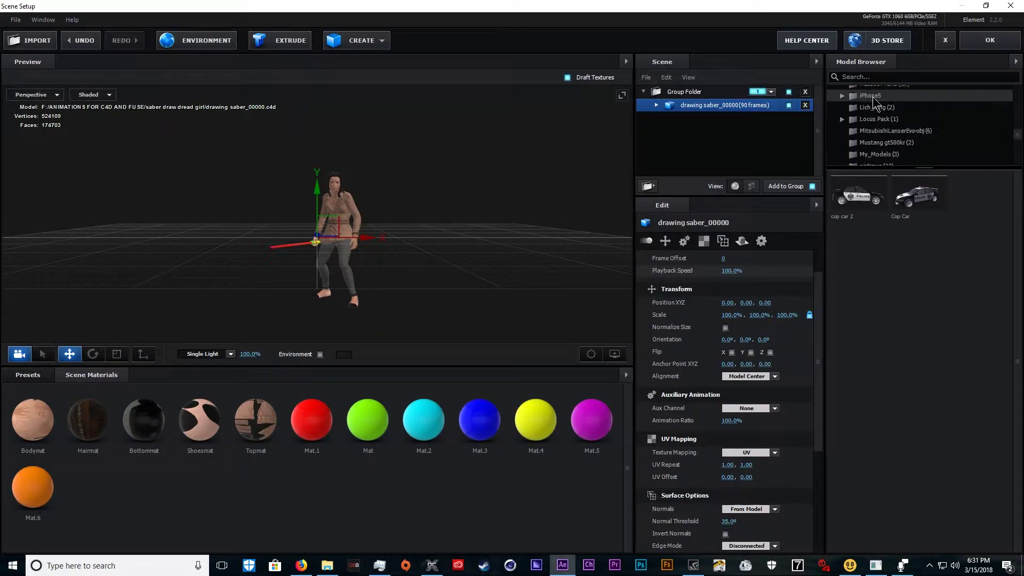
scroll(875, 101, "up", 4)
scroll(845, 133, "down", 4)
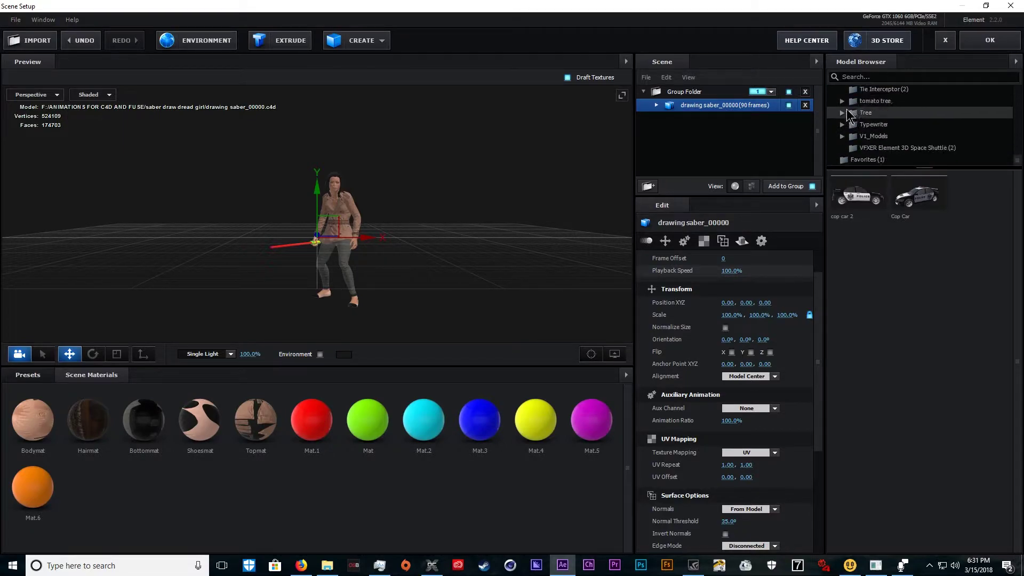
left_click(843, 140)
left_click(918, 243)
left_click_drag(318, 187, 318, 258)
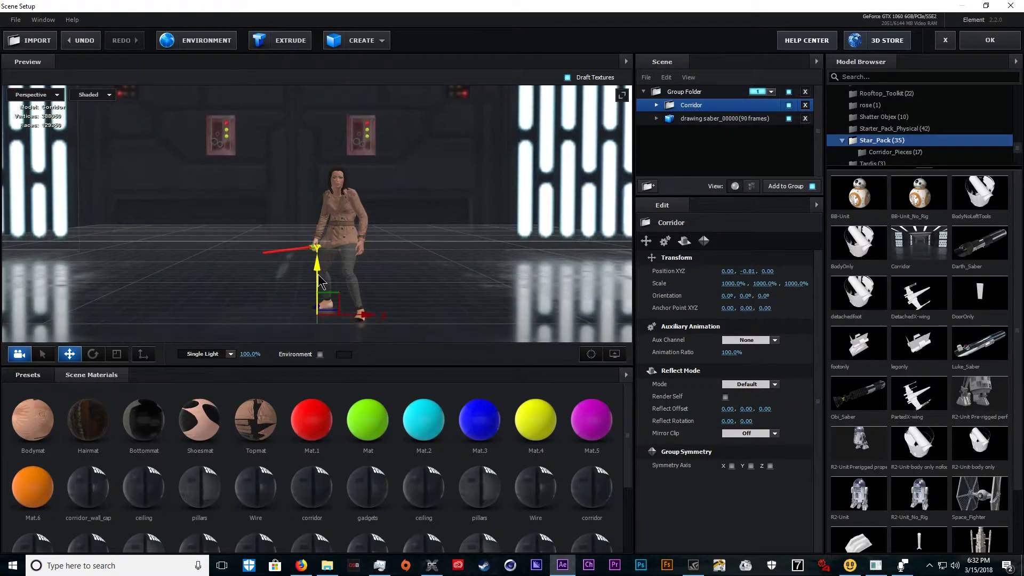
- Rotate the corridor about its vertical axis, setting its Y orientation to 90°
left_click_drag(449, 265, 388, 144)
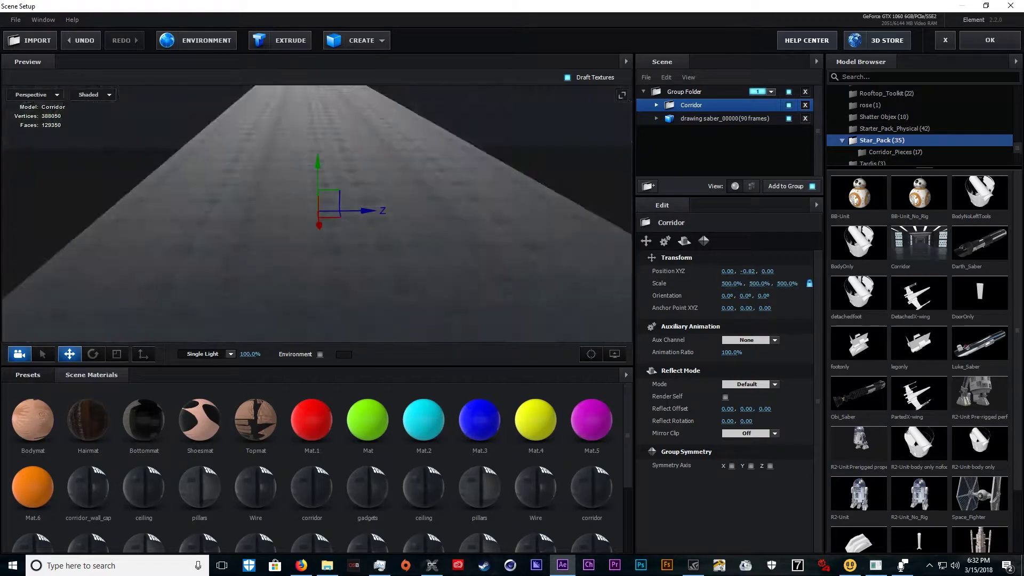
left_click(92, 353)
left_click_drag(320, 215, 425, 197)
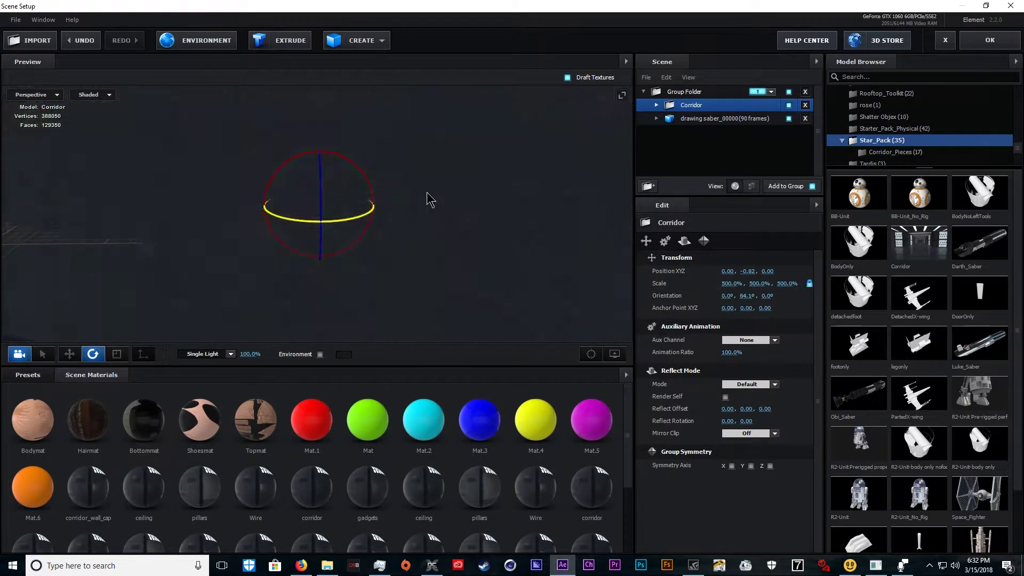
left_click(754, 295)
type("90")
- Expand the drawing saber sequence's materials and adjust the shading settings of the red blade material Mat.1
left_click(361, 183)
left_click(656, 105)
left_click_drag(361, 183, 368, 264)
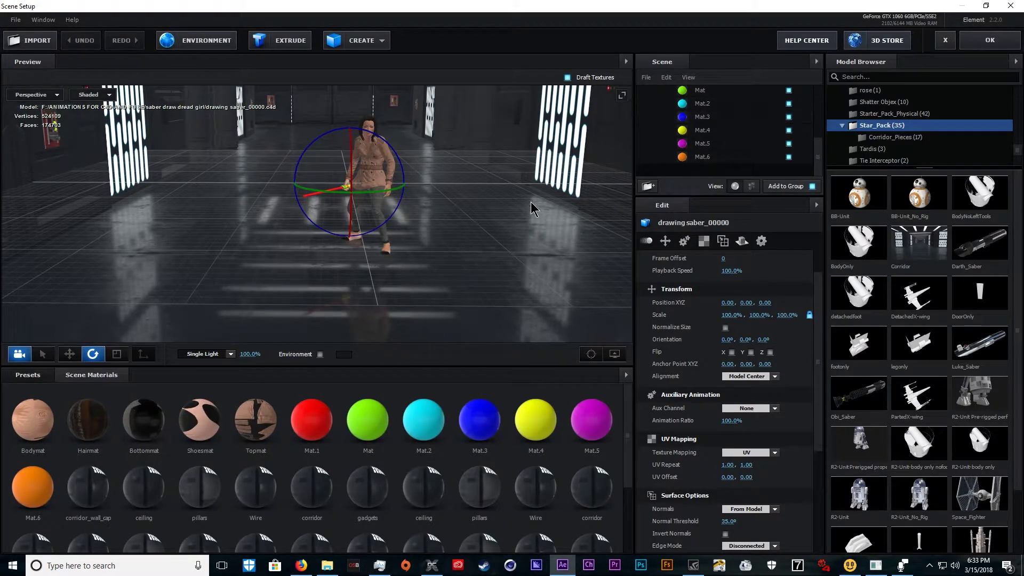
scroll(695, 128, "up", 1)
left_click(702, 115)
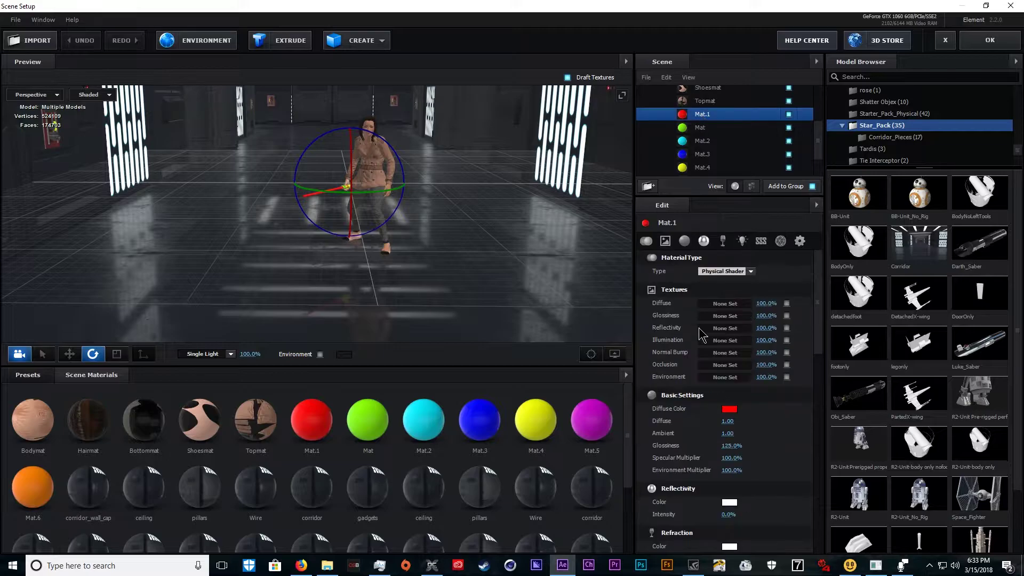
scroll(700, 332, "down", 5)
left_click_drag(729, 343, 704, 344)
left_click_drag(333, 285, 64, 324)
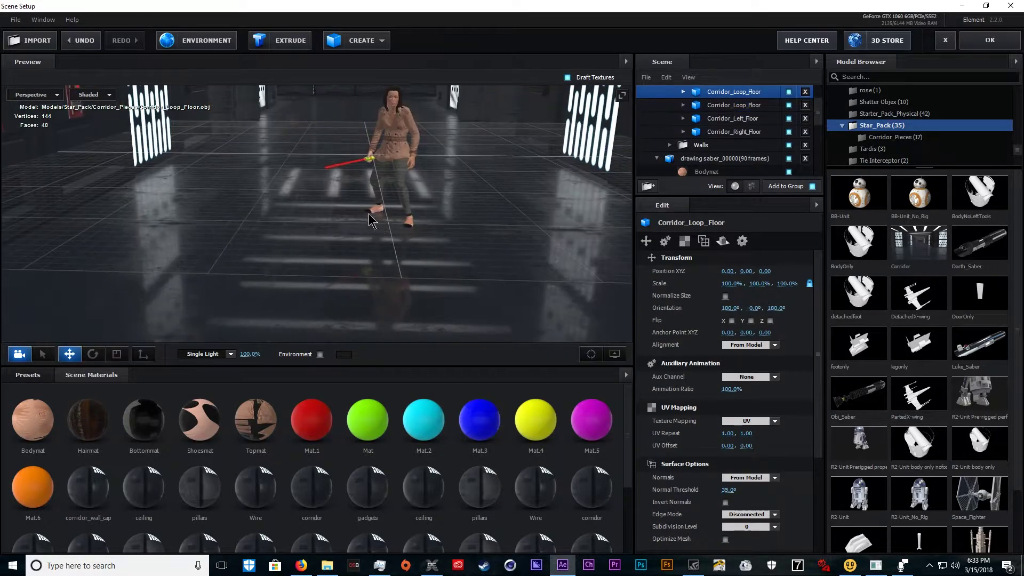
- Replace Mat.4 with the clean_metal_smooth_scratch preset and apply other Metal presets to the remaining coloured hilt materials
left_click_drag(687, 196, 702, 131)
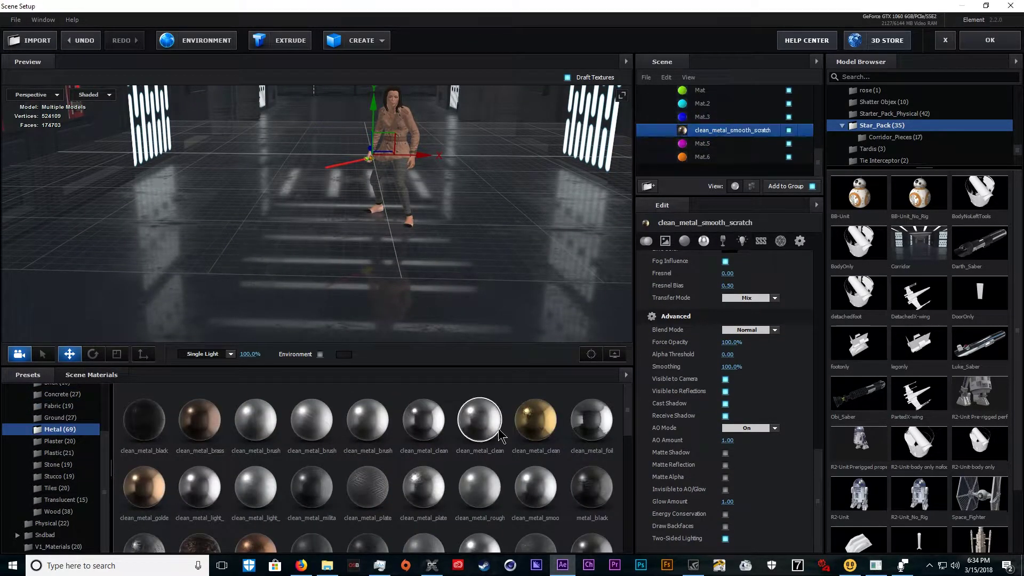
scroll(501, 437, "down", 3)
left_click_drag(535, 501, 702, 157)
left_click_drag(200, 502, 702, 103)
left_click_drag(144, 501, 699, 90)
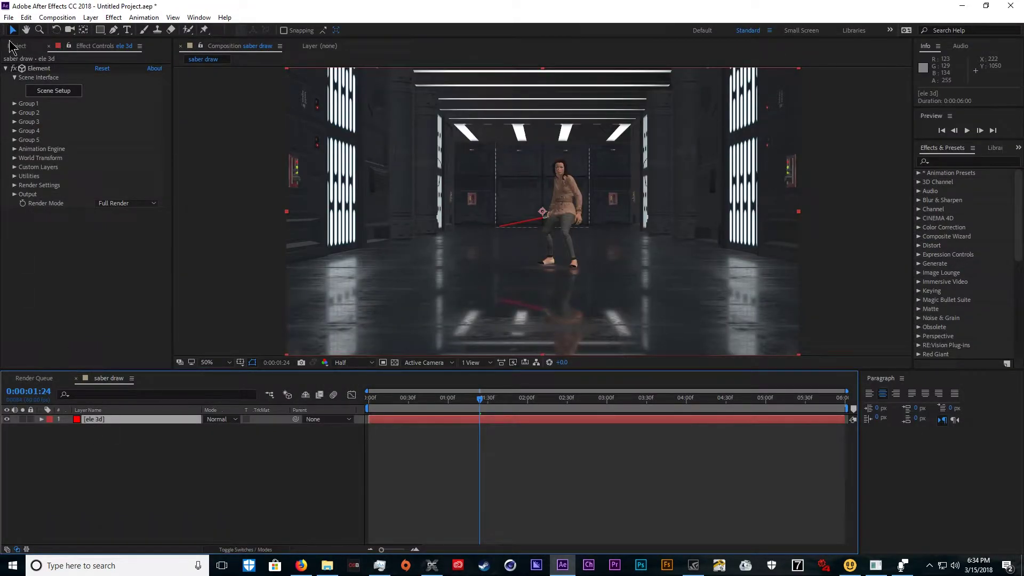
- Save the project under the new name "dread girl saber" in the AE saves folder
left_click(8, 18)
mouse_move(106, 128)
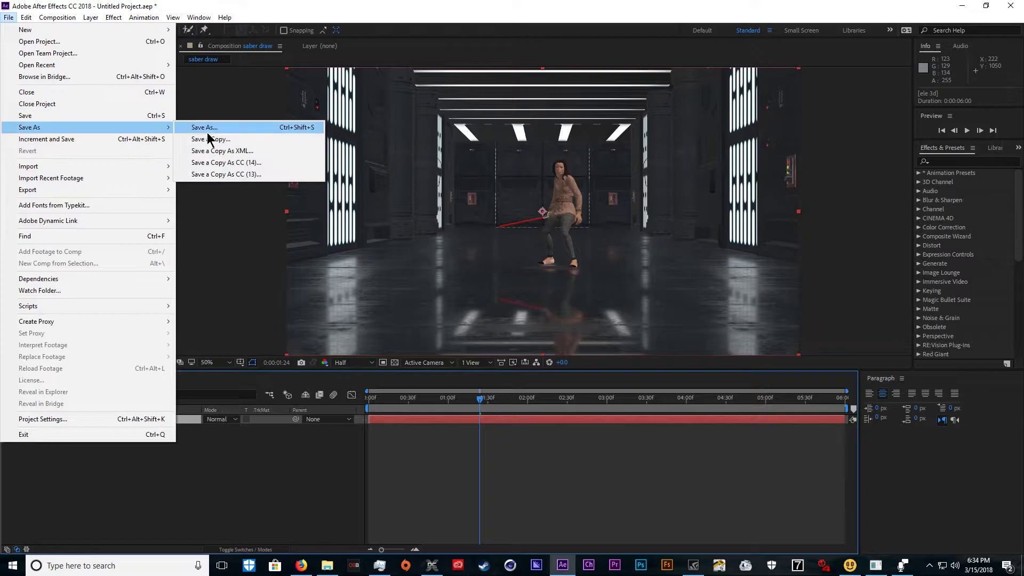
left_click(208, 128)
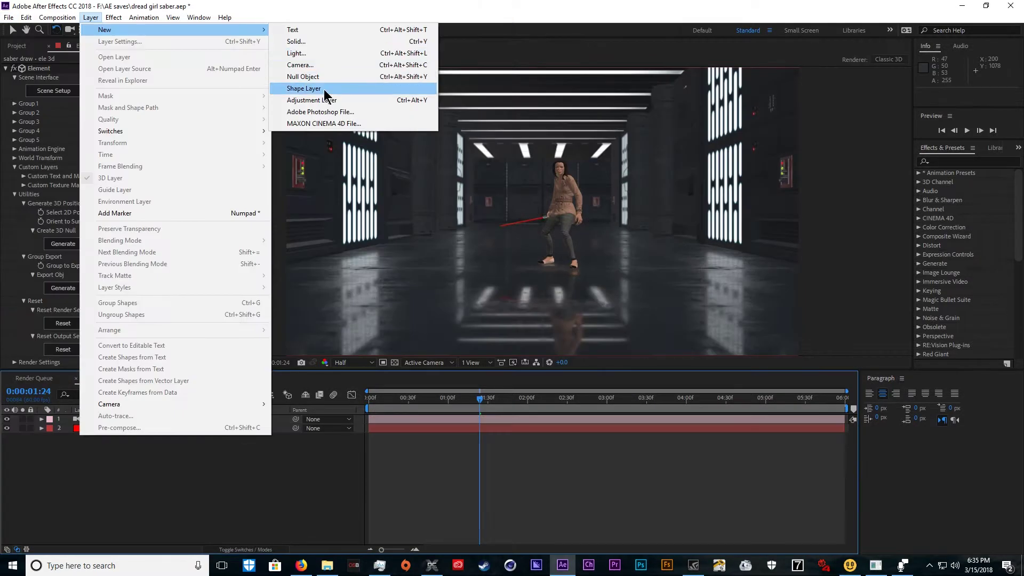
- Add a null object named "camera dolly" and parent Camera 1 to it
left_click(325, 79)
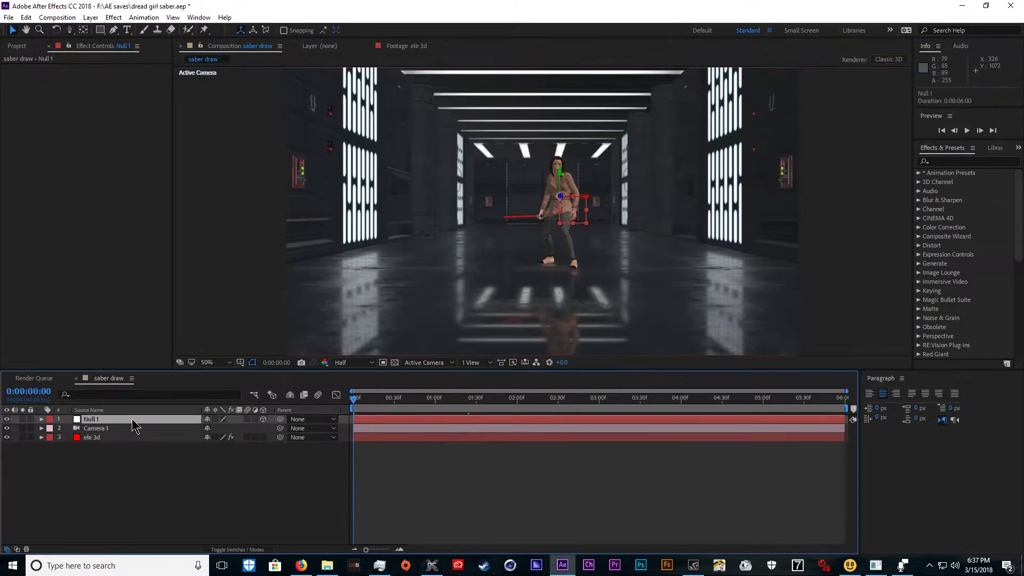
key("Return")
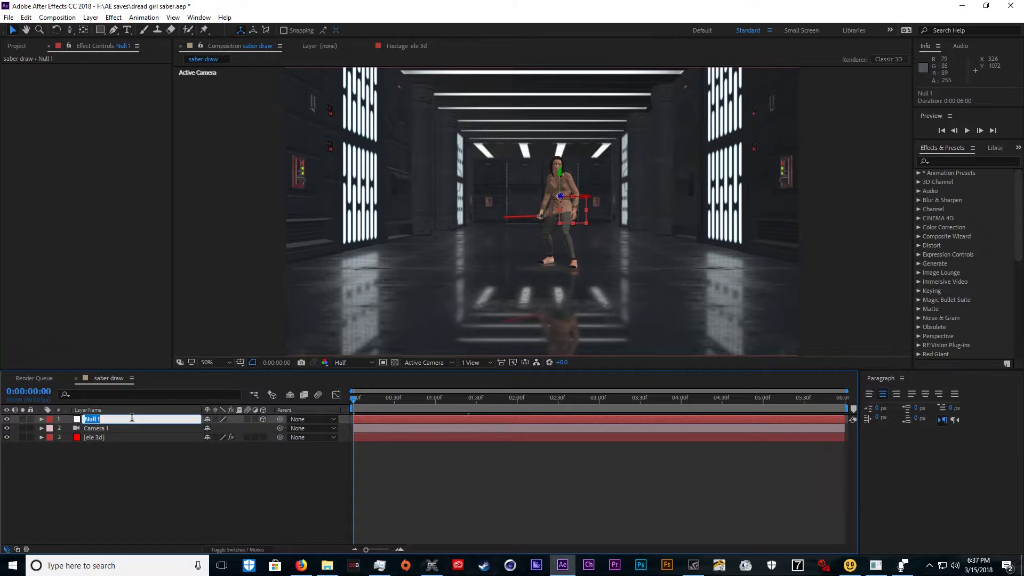
type("camera dolly")
key("Return")
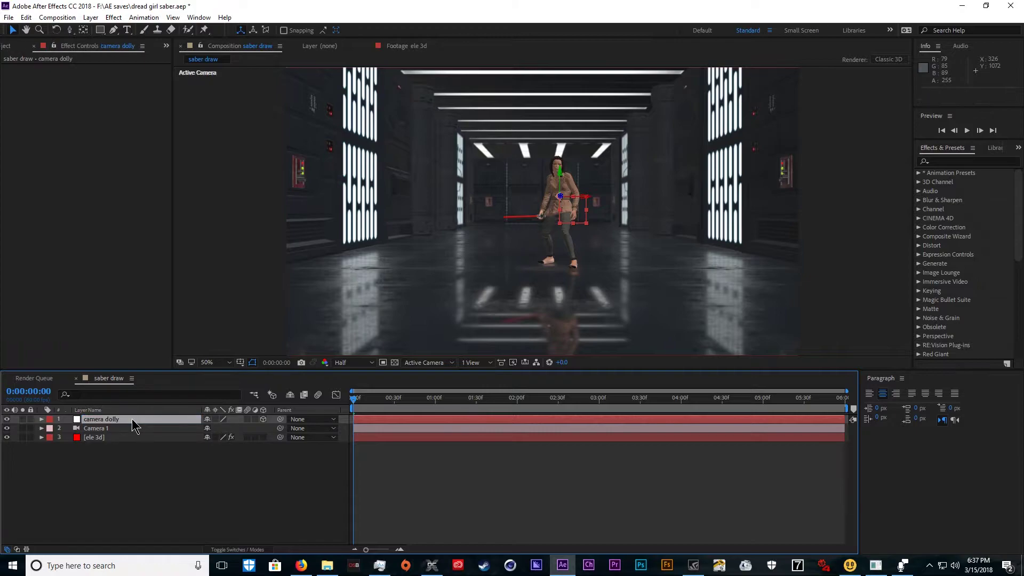
left_click(312, 428)
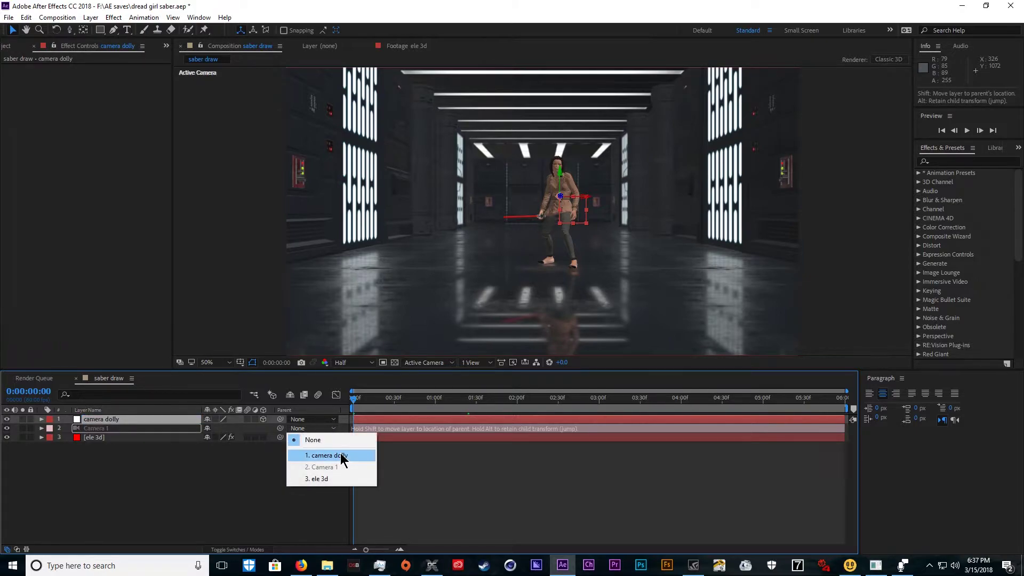
left_click(342, 456)
- Try rotating the camera dolly null about its vertical axis and undo the rotation
key("w")
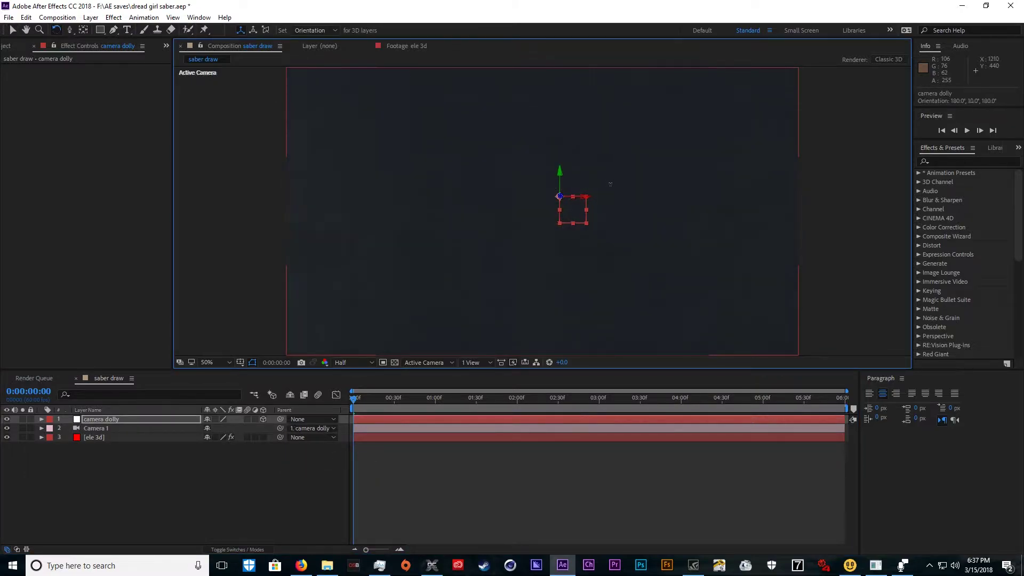
left_click_drag(610, 184, 528, 181)
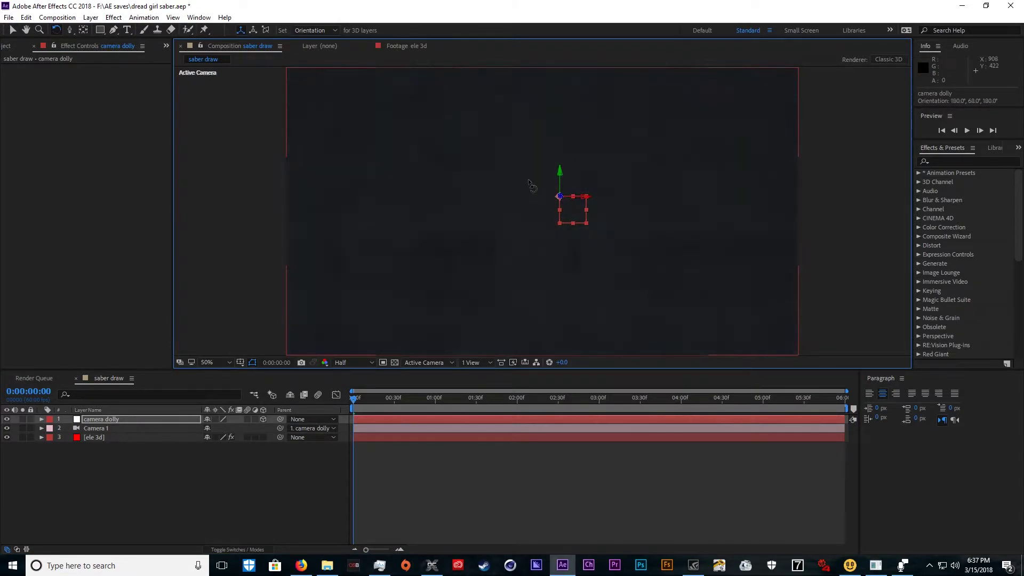
key("ctrl+z")
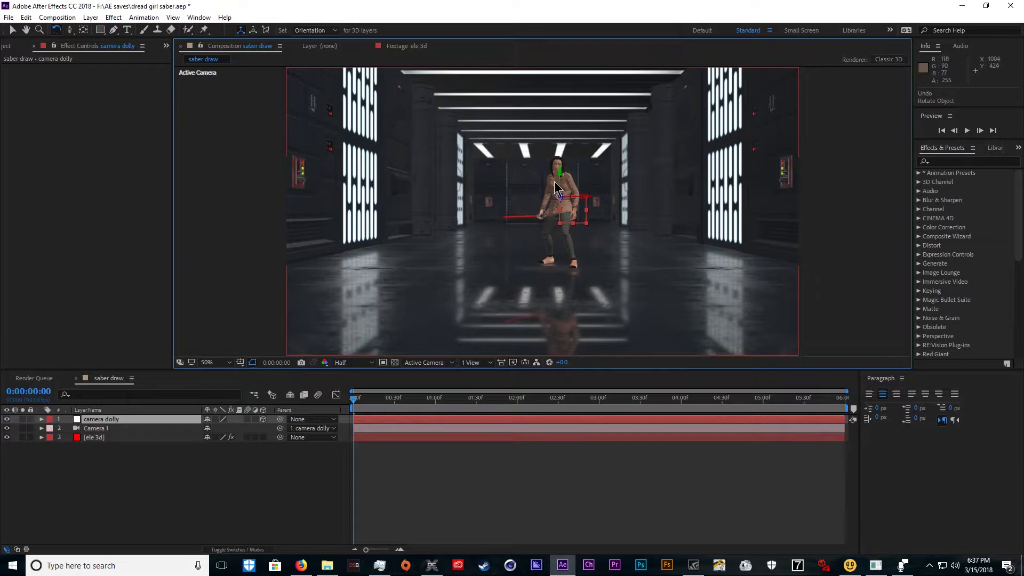
- Move the camera dolly null in depth to about 304 in Z, bringing the camera closer to the character, and preview the animation
key("v")
left_click_drag(560, 203, 552, 291)
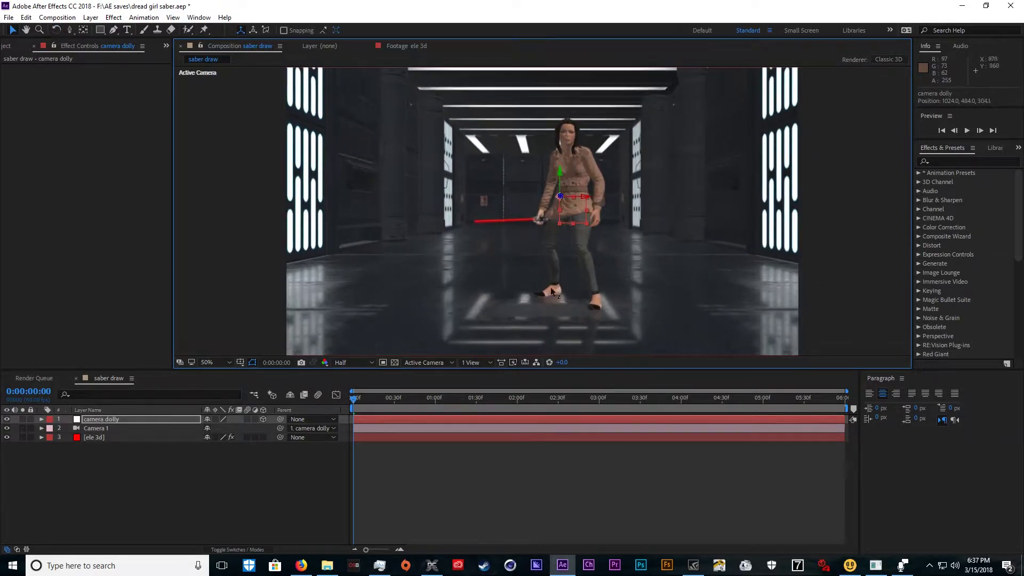
key("space")
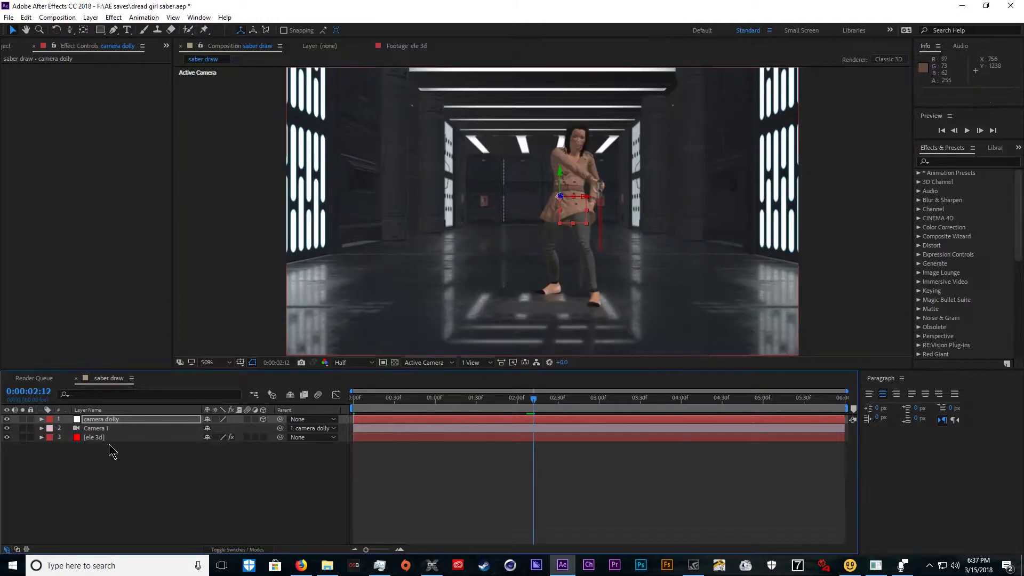
- Set the render mode of the Element effect on the ele 3d layer to Preview
left_click(109, 438)
scroll(79, 256, "down", 1)
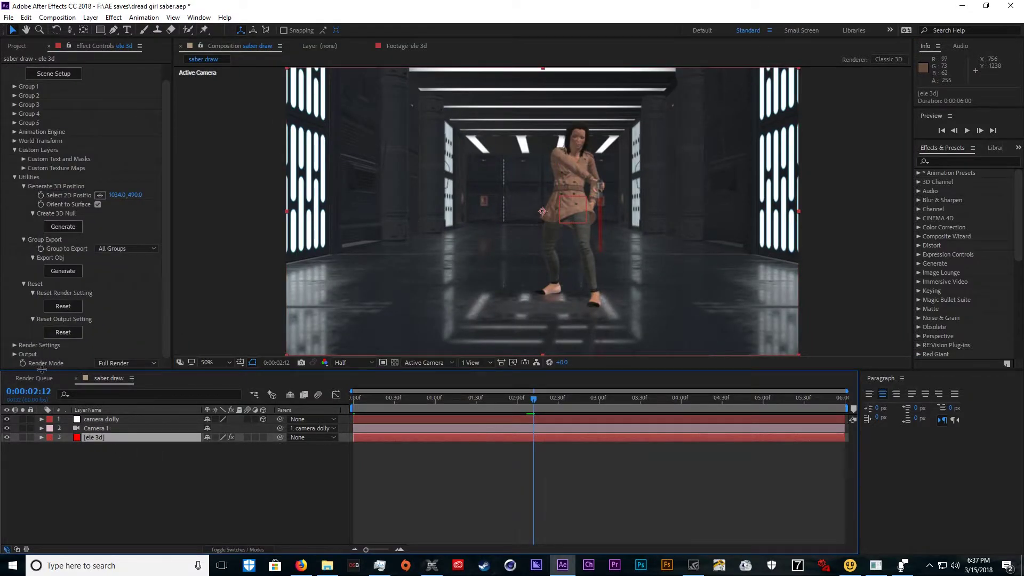
left_click(14, 354)
scroll(53, 320, "down", 5)
left_click(127, 218)
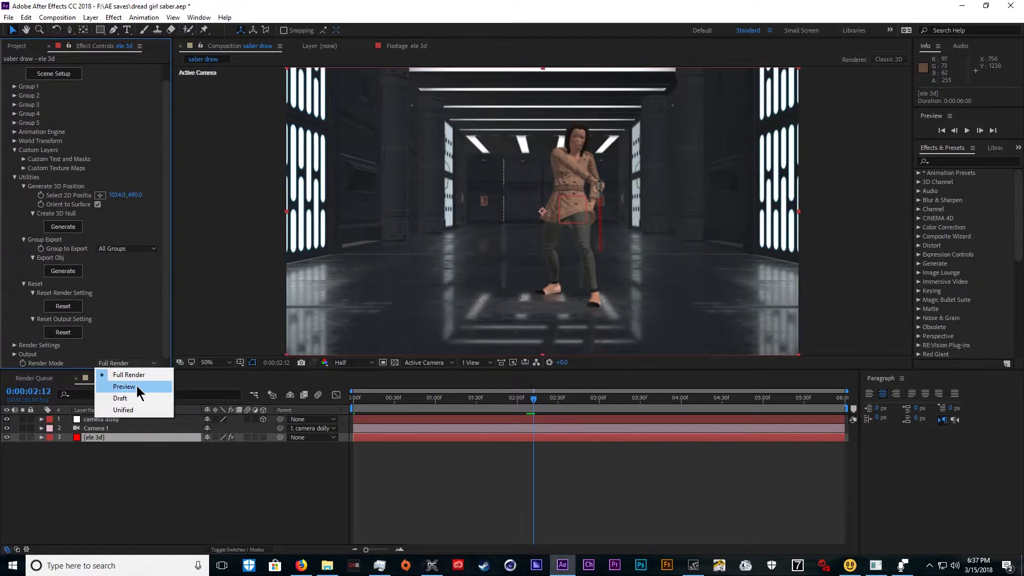
left_click(133, 393)
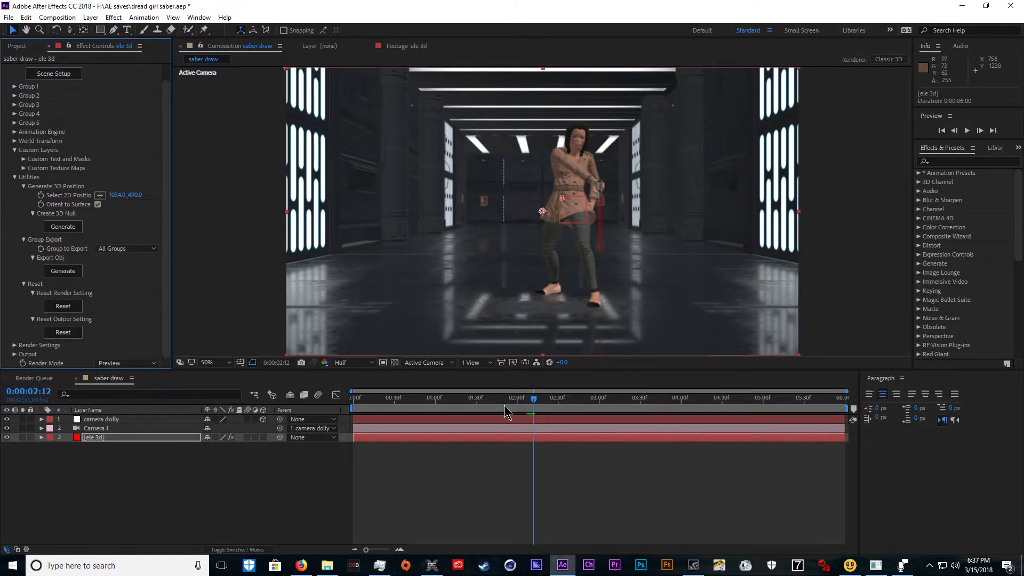
- Trim the composition to a duration of 0:00:05:08 and play the animation from the first frame
left_click_drag(504, 405, 297, 419)
left_click_drag(783, 401, 763, 406)
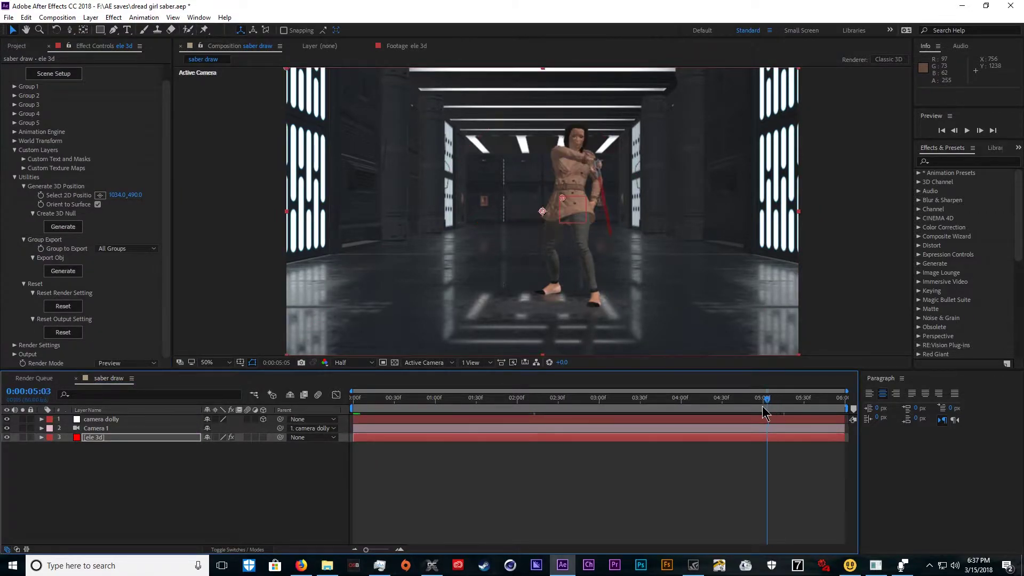
key("space")
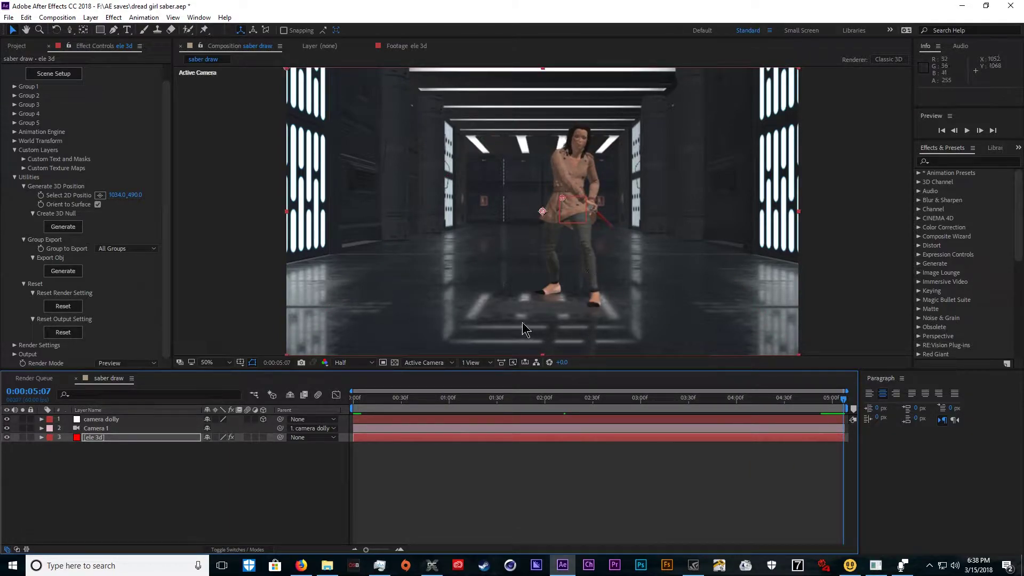
left_click_drag(486, 405, 353, 410)
key("space")
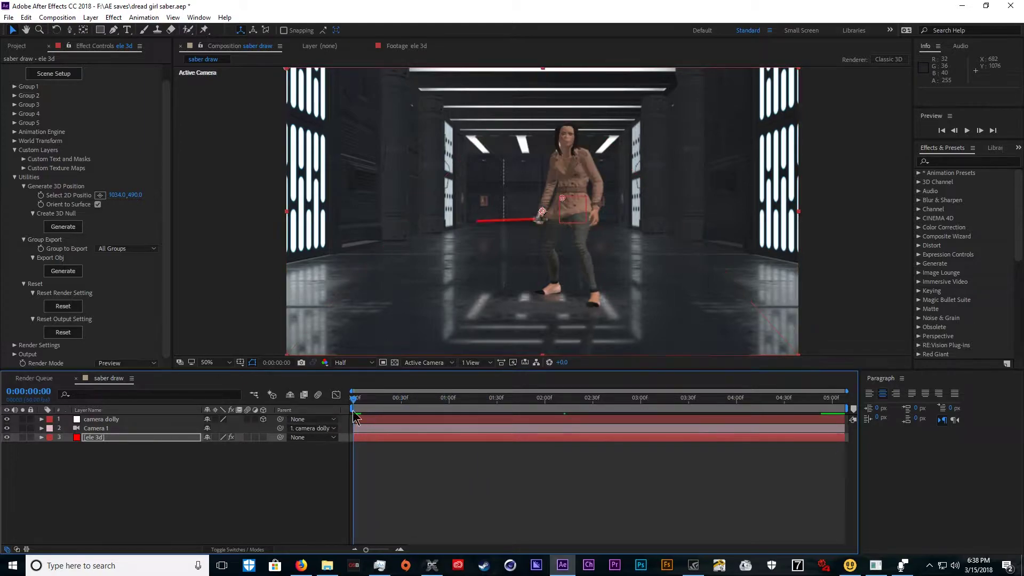
- Try rotating the camera dolly null about its vertical axis, undoing and redoing the rotation to compare views
left_click(405, 420)
left_click(101, 429)
left_click(114, 419)
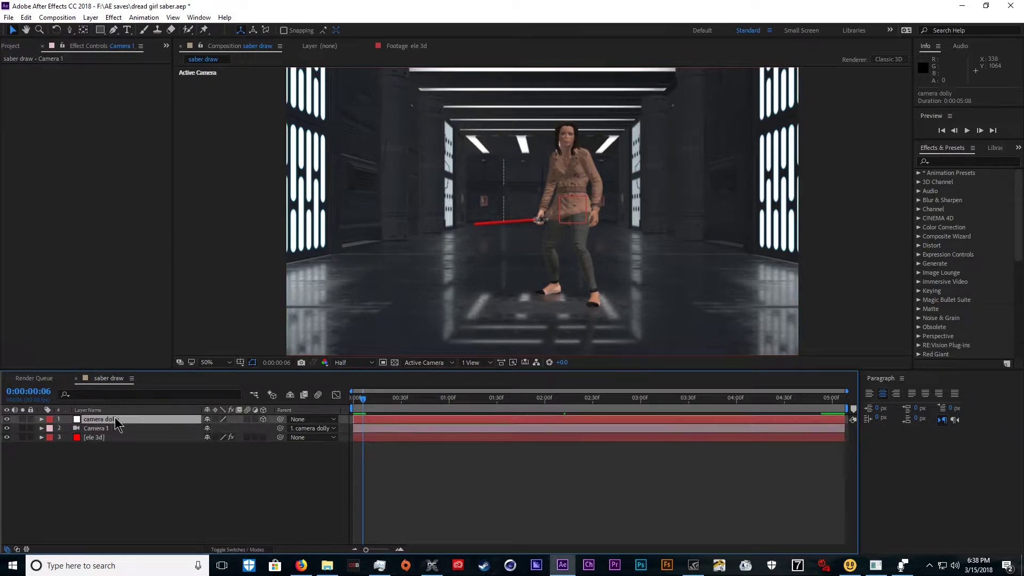
key("w")
left_click_drag(559, 173, 552, 223)
key("ctrl+z")
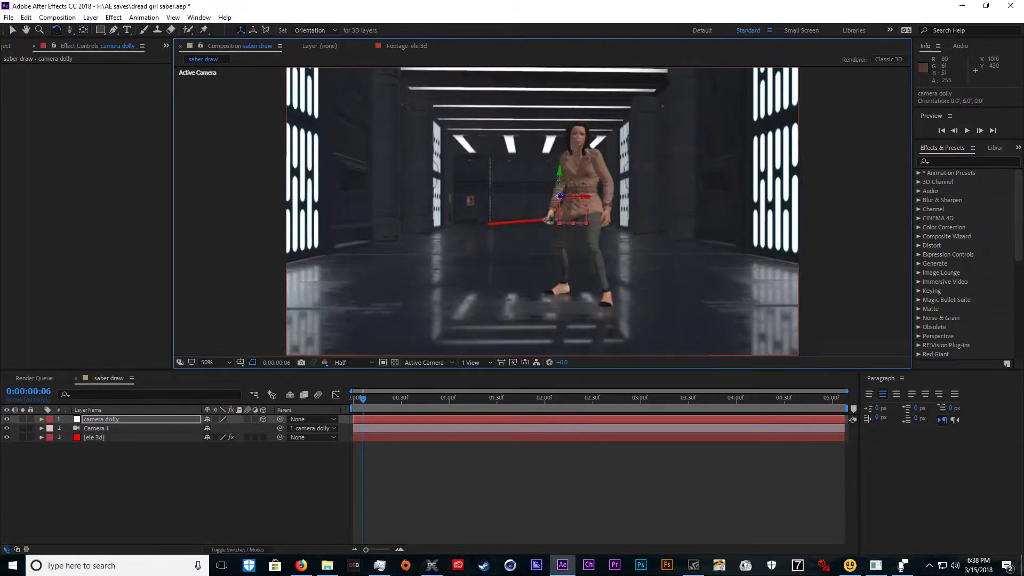
key("ctrl+z")
key("ctrl+shift+z")
key("ctrl+shift+z")
- Rotate the camera dolly to a 24° Y orientation and keyframe its Orientation at the first frame
left_click_drag(559, 172, 538, 182)
left_click(41, 419)
left_click(51, 428)
left_click(68, 465)
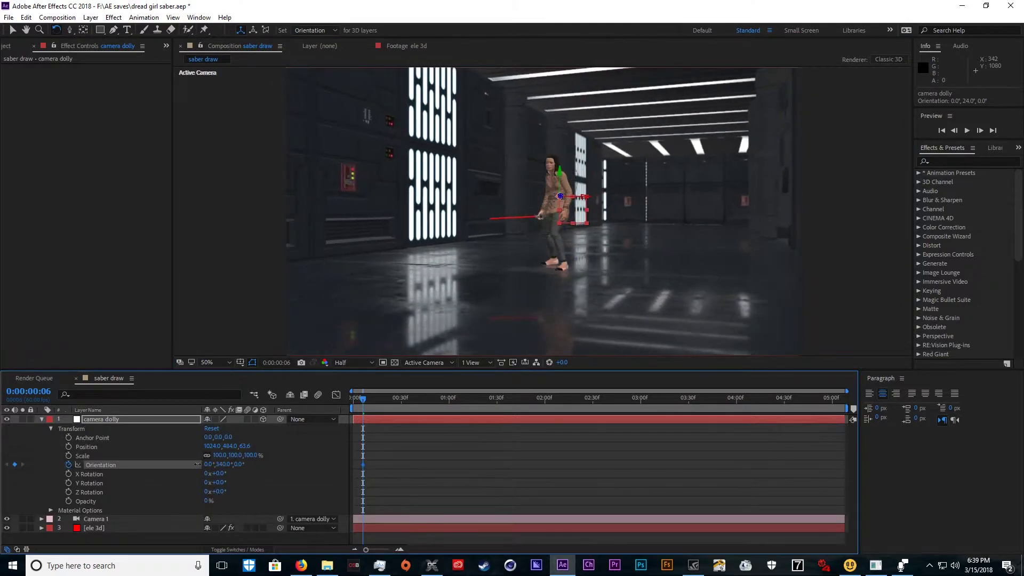
left_click_drag(364, 464, 353, 464)
- Keyframe the camera dolly at the composition's end, rotated to the opposite side of the character, and scrub the orbit
left_click_drag(363, 399, 848, 405)
left_click_drag(560, 172, 474, 181)
left_click_drag(373, 400, 375, 522)
- Switch Camera 1 from the 35mm preset to a longer lens to frame the character tighter, and preview it
left_click(374, 521)
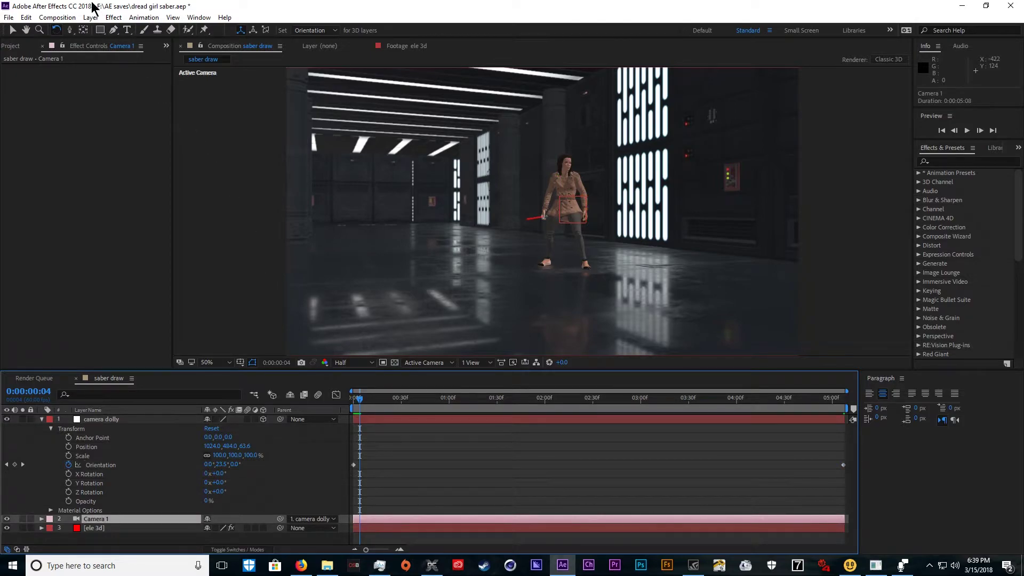
left_click(90, 17)
left_click(123, 41)
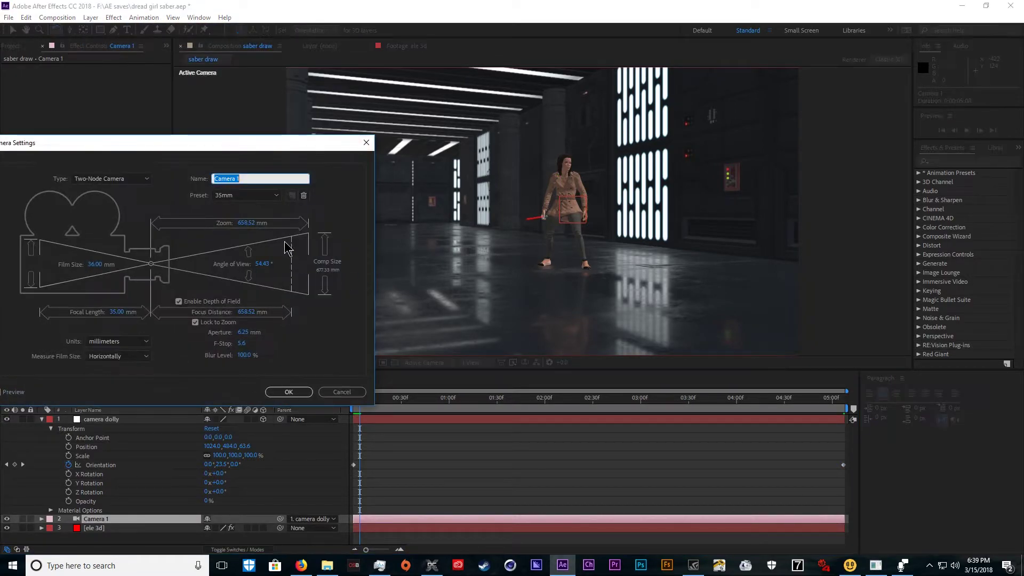
left_click(266, 195)
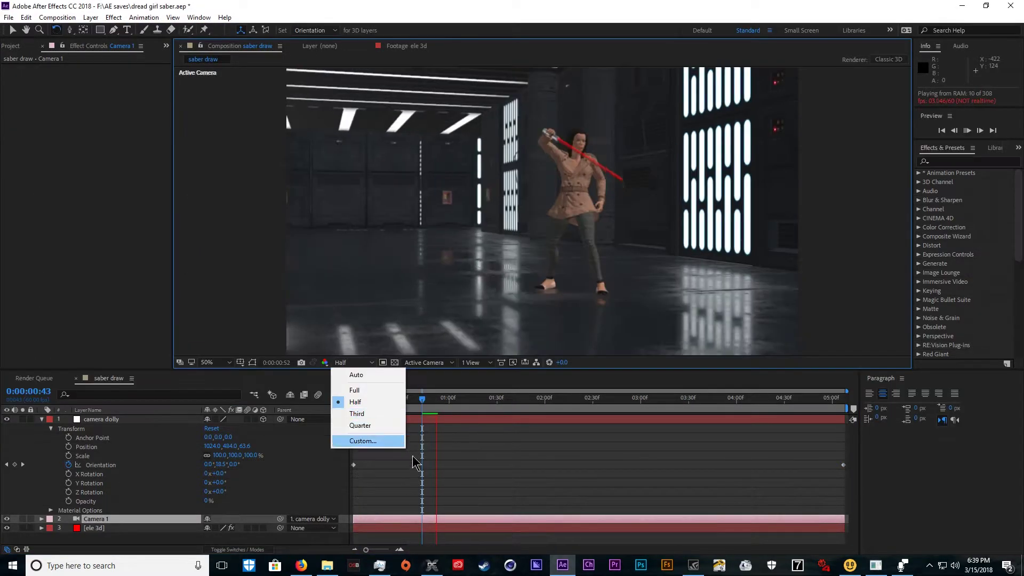
left_click(413, 458)
- Set the Element effect's render mode on the ele 3d layer to Draft and preview the animation
left_click(150, 529)
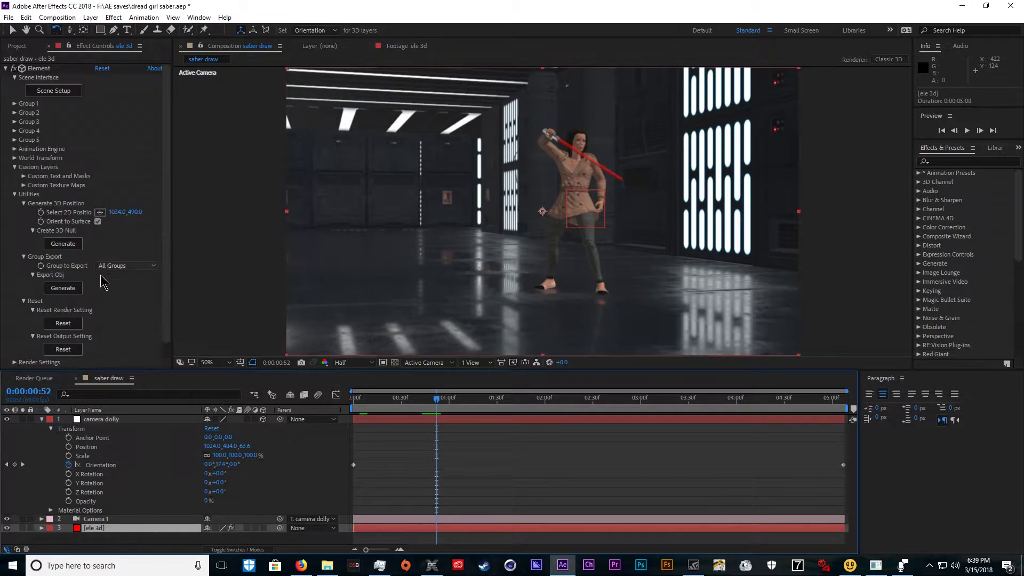
scroll(100, 276, "down", 1)
left_click(126, 363)
left_click(124, 399)
key("space")
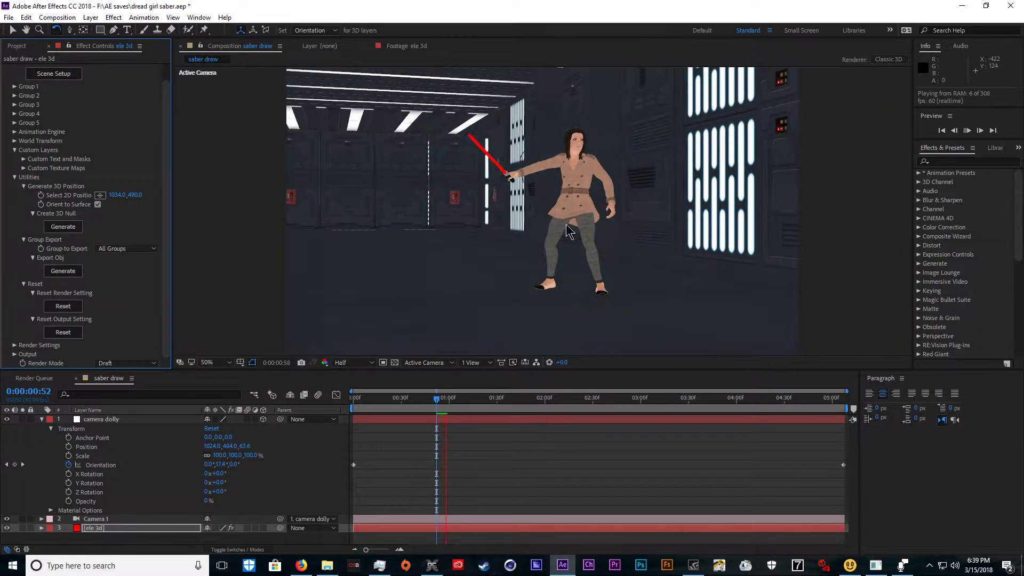
key("space")
left_click_drag(354, 401, 457, 411)
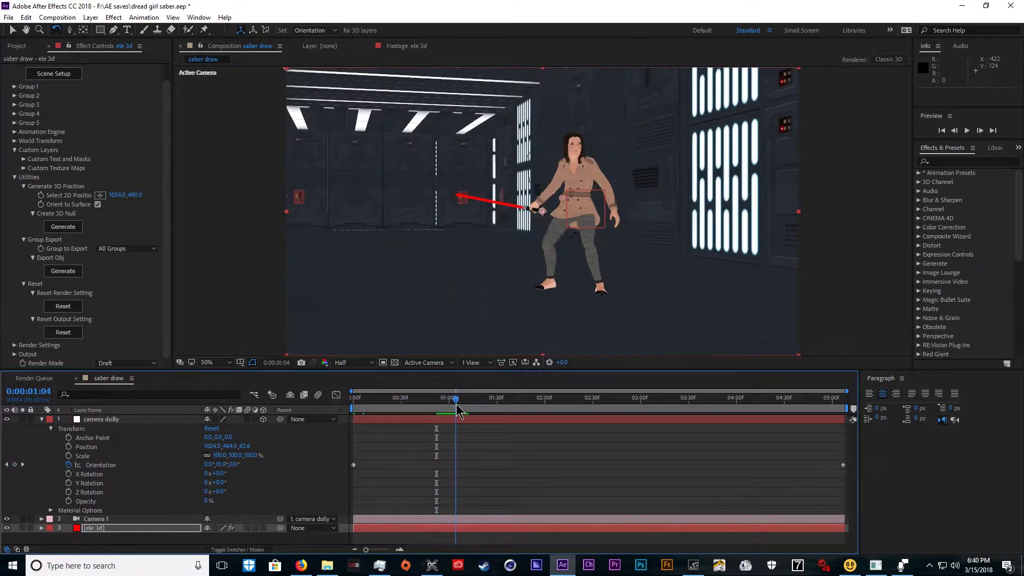
- Add a solid above the ele 3d layer, name it "saber" and apply the Saber effect to it
left_click(91, 18)
mouse_move(109, 41)
left_click(326, 43)
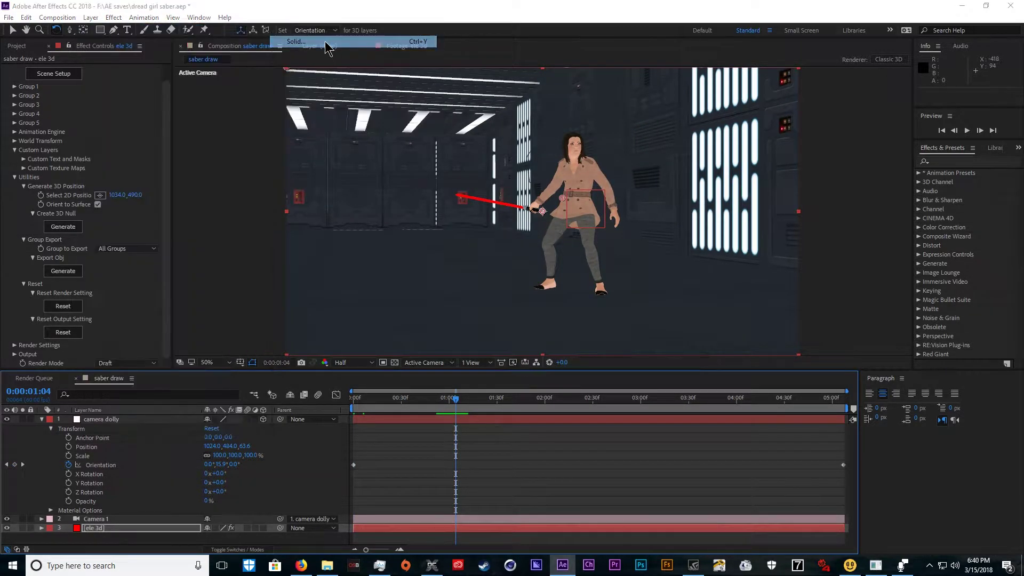
double_click(93, 528)
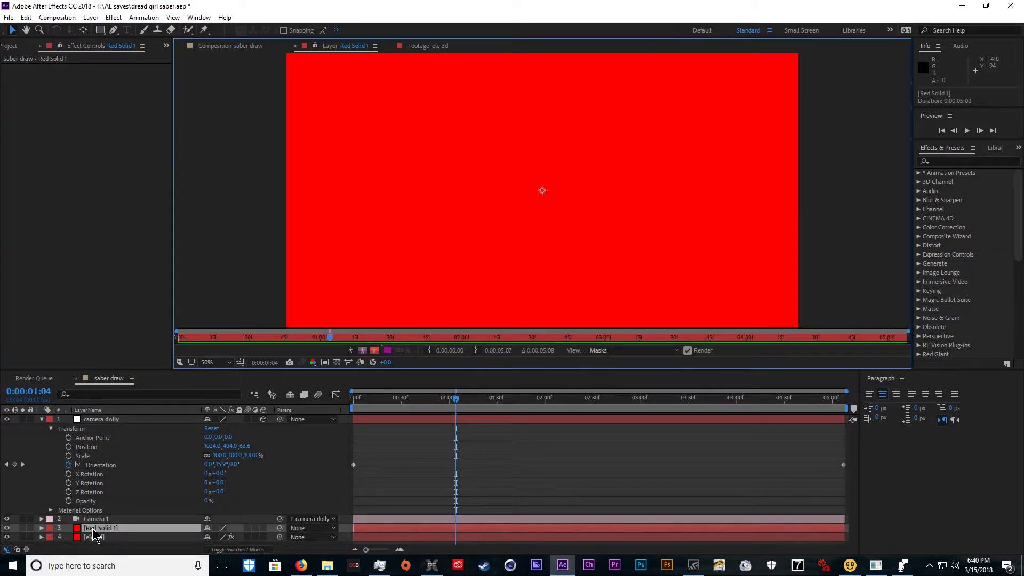
left_click(94, 531)
key("Return")
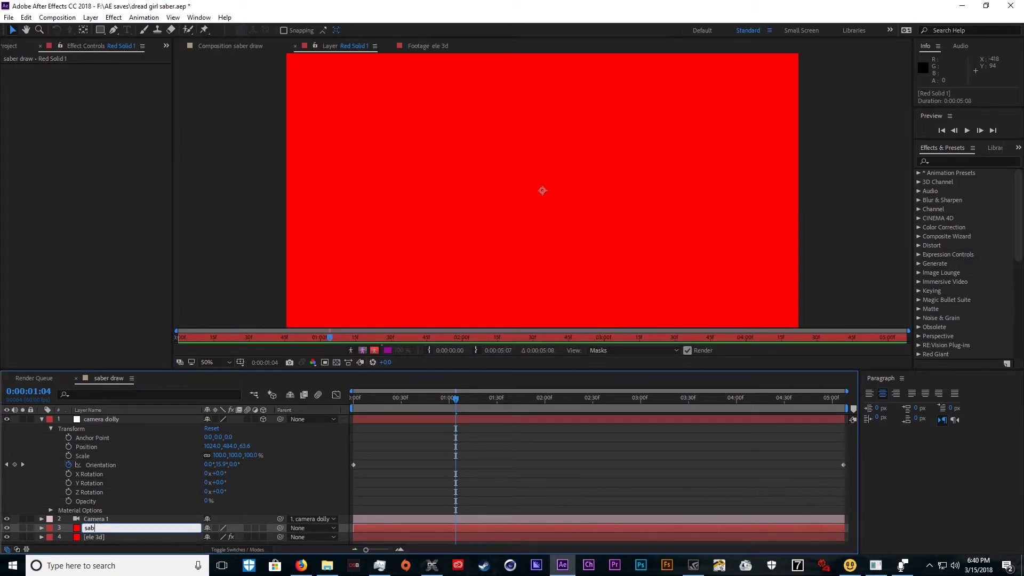
type("saber")
key("Return")
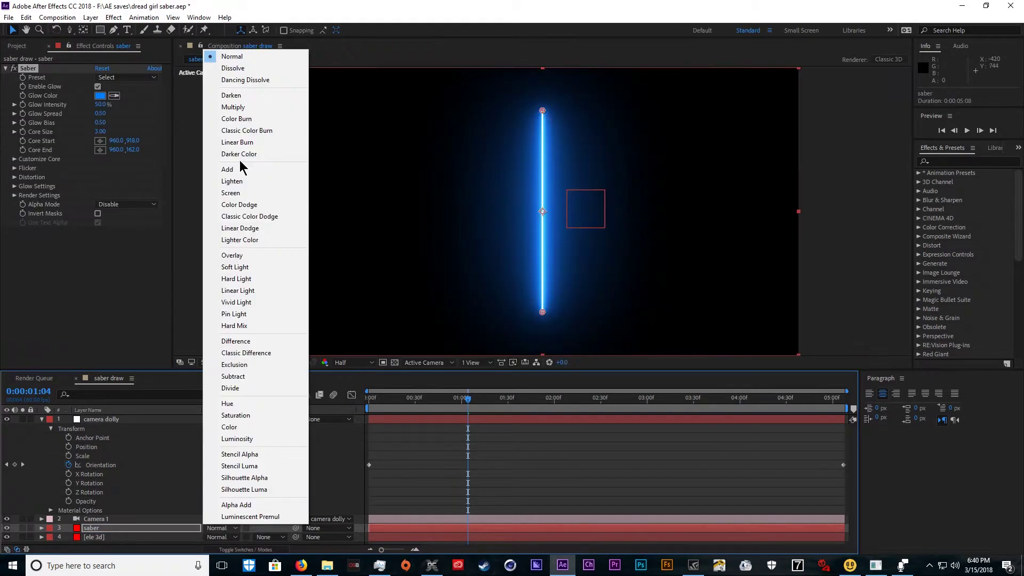
- Set the saber layer's blending mode to Add and its Glow Intensity to 0%
left_click(299, 169)
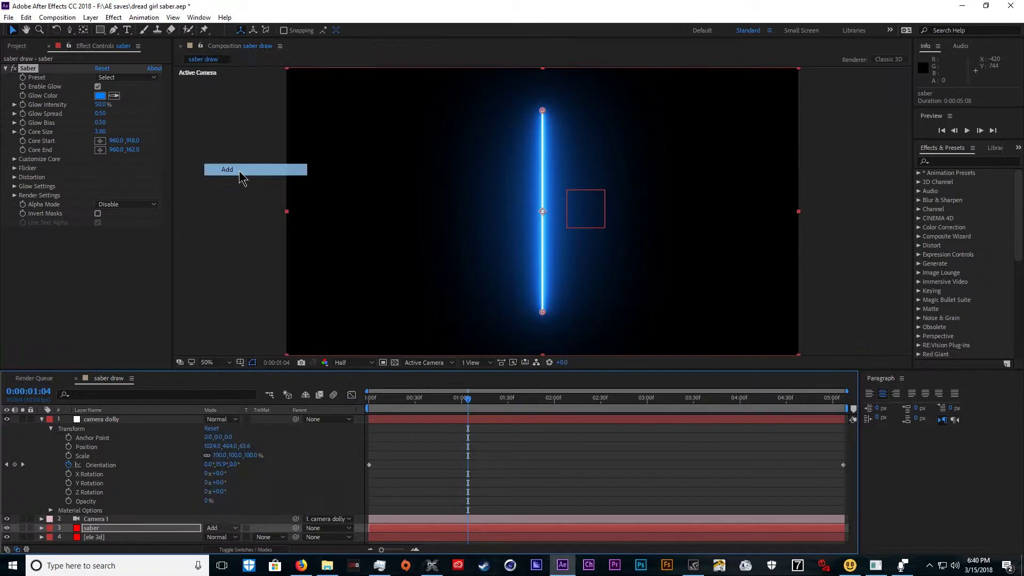
key("Home")
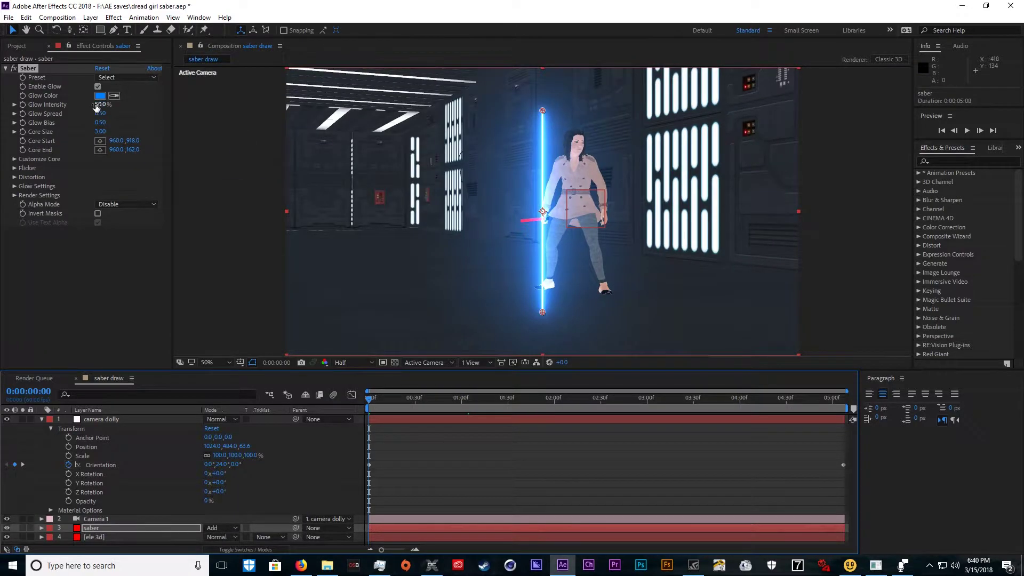
left_click_drag(97, 106, 1, 118)
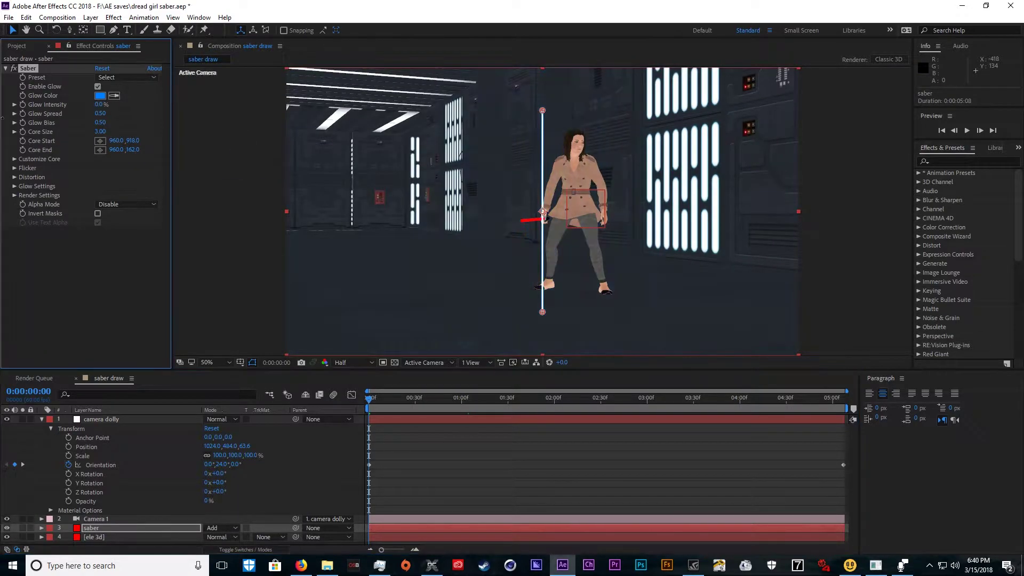
- Fit the Saber core over the red blade at the first frame, Core Start 968, 570, Core End 879, 576, with Start Size 200%
left_click_drag(542, 312, 544, 219)
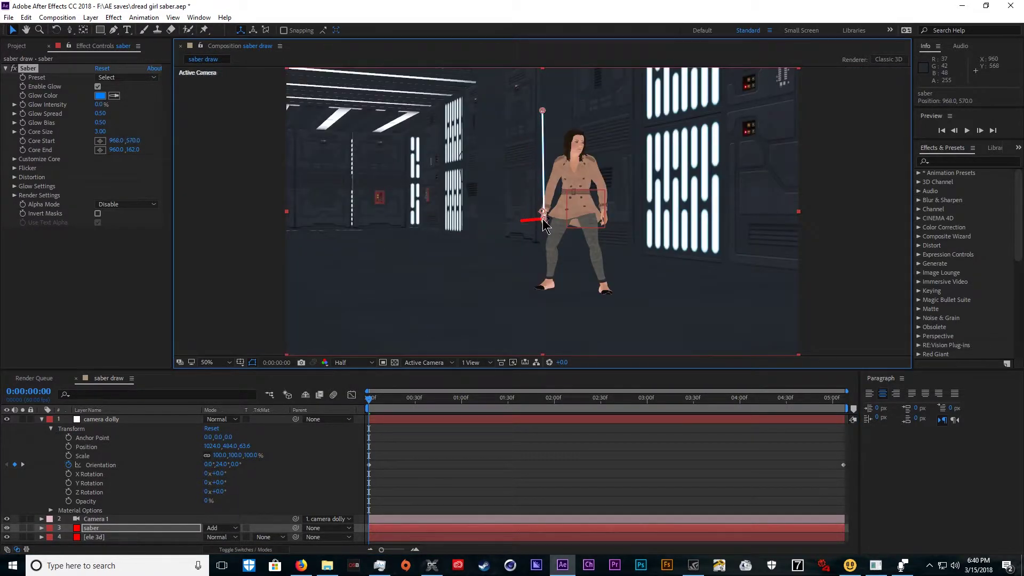
left_click_drag(542, 110, 524, 216)
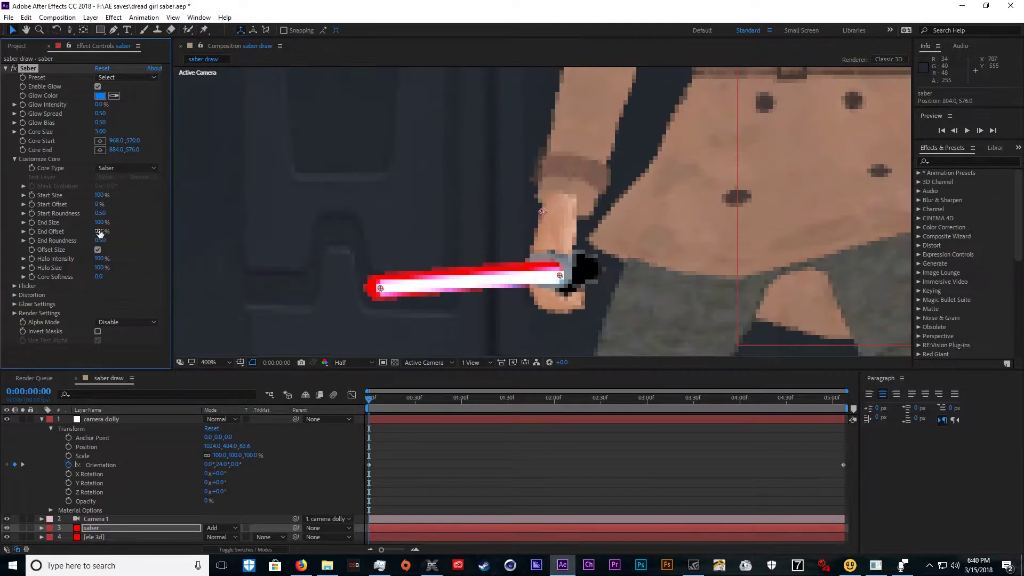
left_click_drag(99, 227, 211, 214)
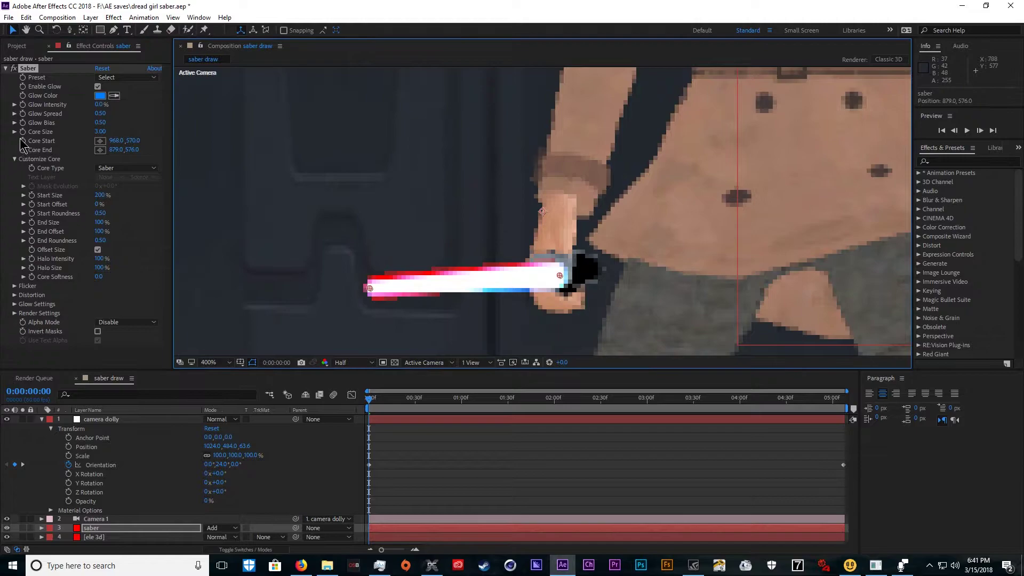
- Enable keyframes for Core Start and Core End and match them to the blade at frame 8, at 958.5, 570.0 and 842.8, 568.5
left_click(23, 145)
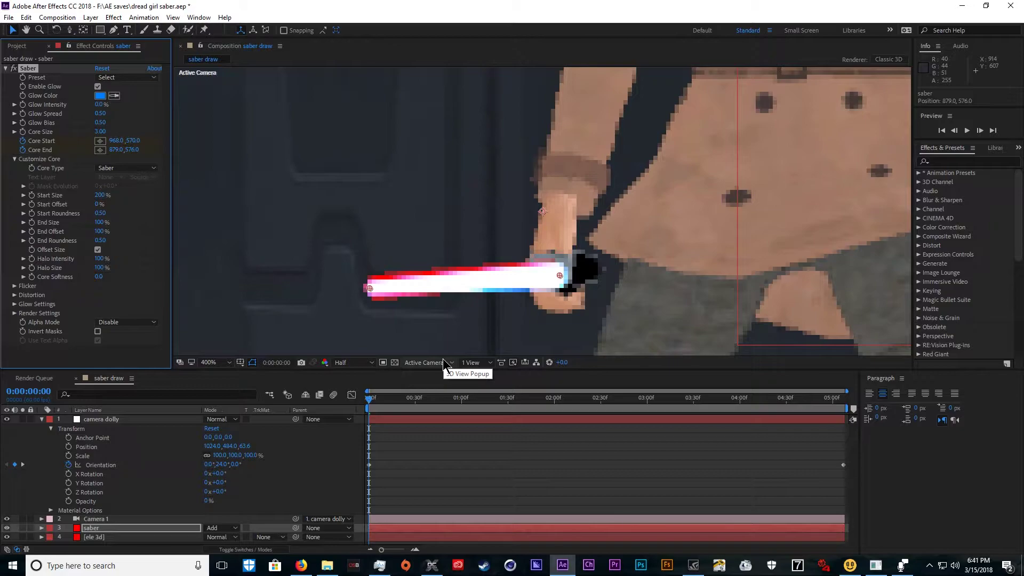
scroll(546, 255, "down", 2)
key("equal")
key("minus")
key("equal")
key("equal")
key("equal")
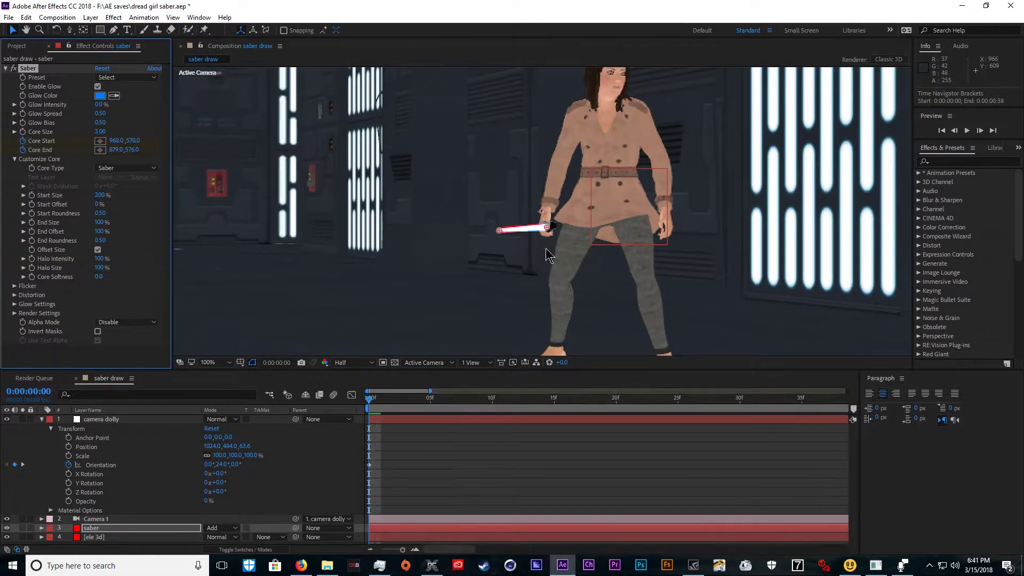
key("space")
scroll(520, 249, "up", 3)
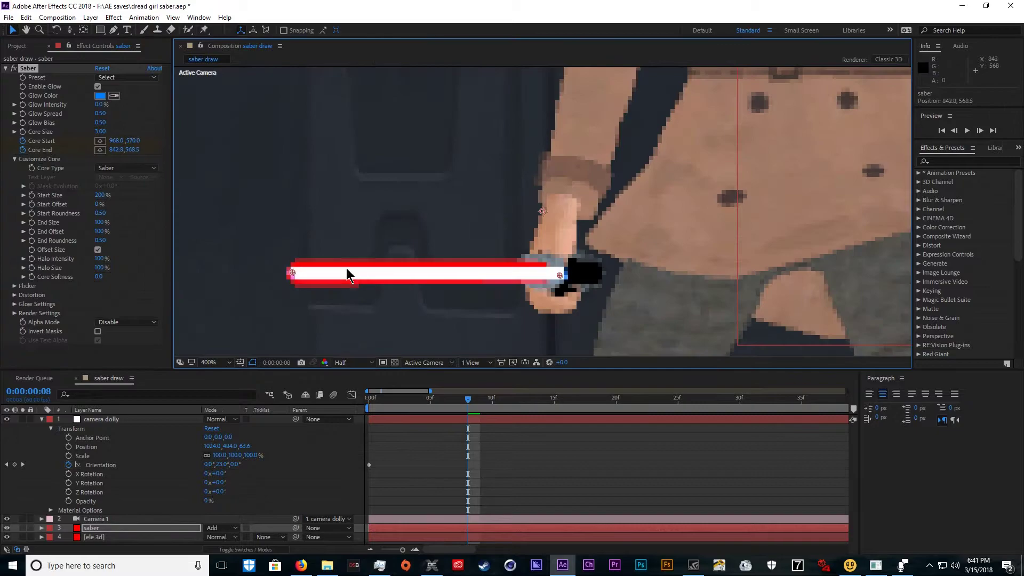
key("Page_Up")
left_click(15, 464)
key("ctrl+z")
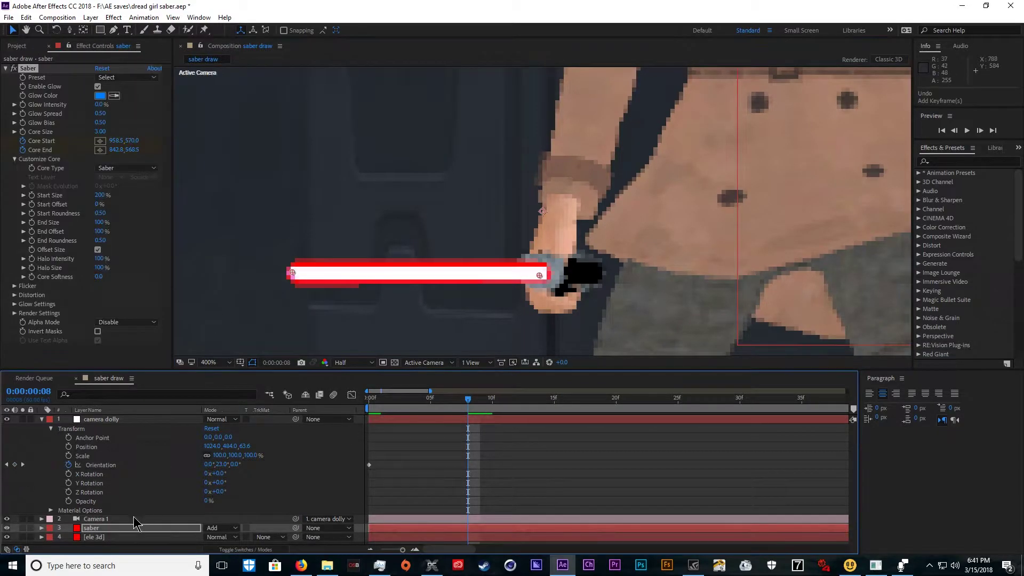
- Reveal the saber layer's keyframes and add Core End keyframes on the blade tip at frames 5 and 7
key("u")
mouse_move(448, 400)
left_mouse_down()
mouse_move(325, 408)
mouse_move(431, 402)
left_mouse_up()
left_click_drag(321, 278, 356, 306)
left_click_drag(452, 401, 455, 402)
left_click_drag(314, 284, 319, 298)
- Keyframe Core Start and Core End along the red blade from frame 11 through frame 28, and trim the saber layer's end there
left_click_drag(427, 401, 505, 415)
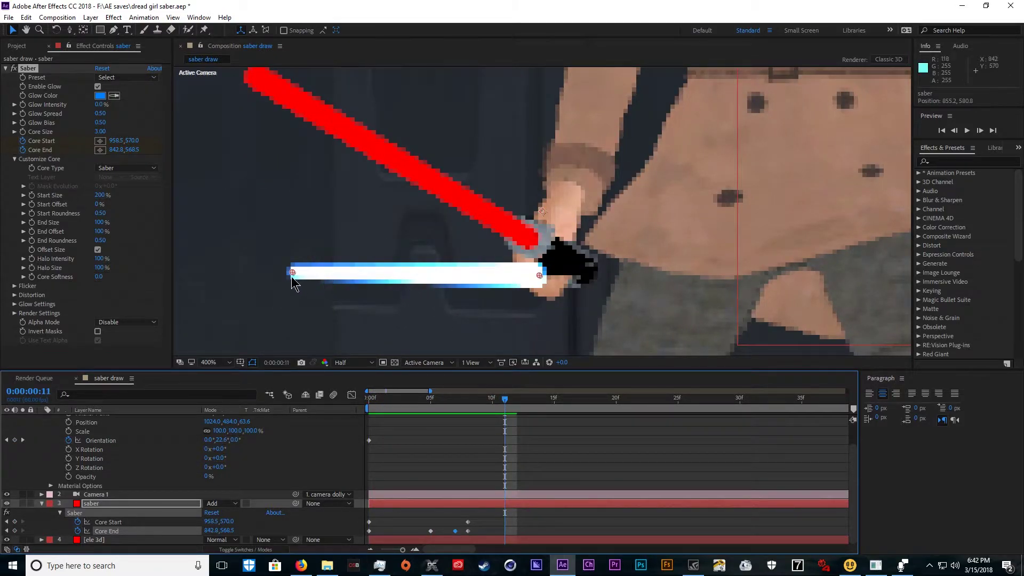
left_click_drag(292, 274, 254, 75)
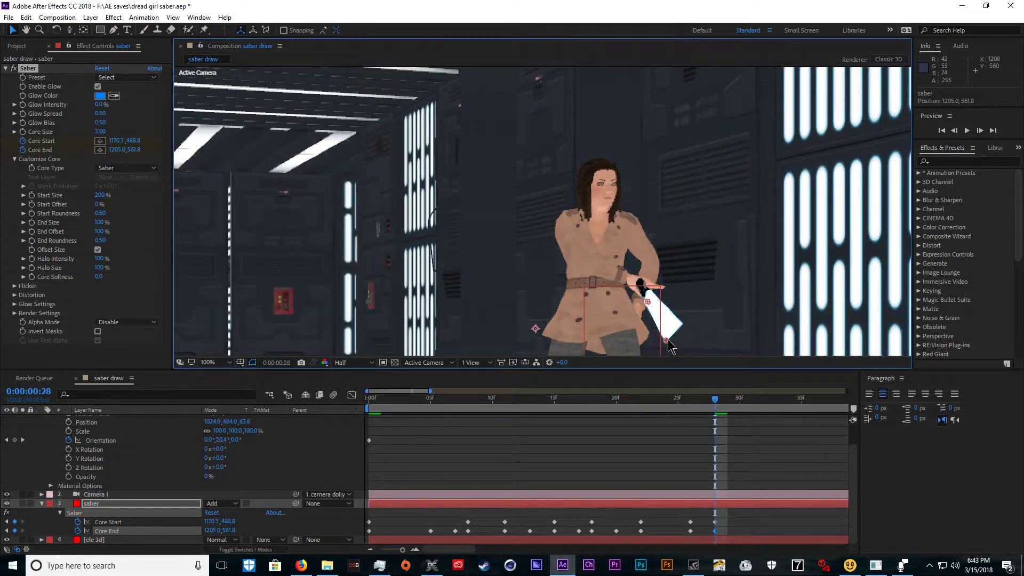
key("alt+bracketright")
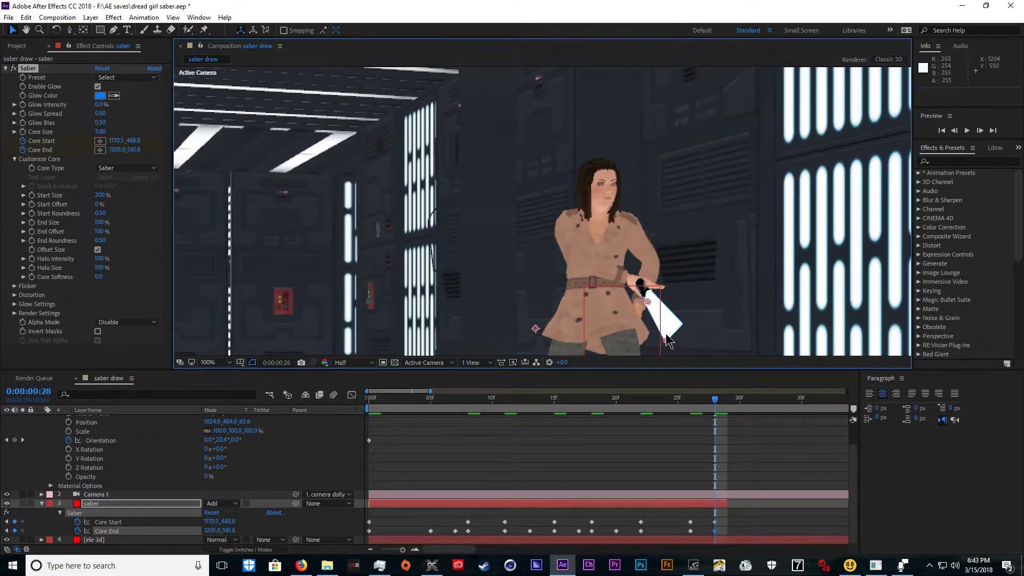
- Step back through the swing and correct Core End to the blade tip at frames 25 and 23
key("Page_Up")
key("Page_Up")
key("Page_Up")
left_click_drag(700, 297, 715, 286)
key("Page_Up")
key("Page_Up")
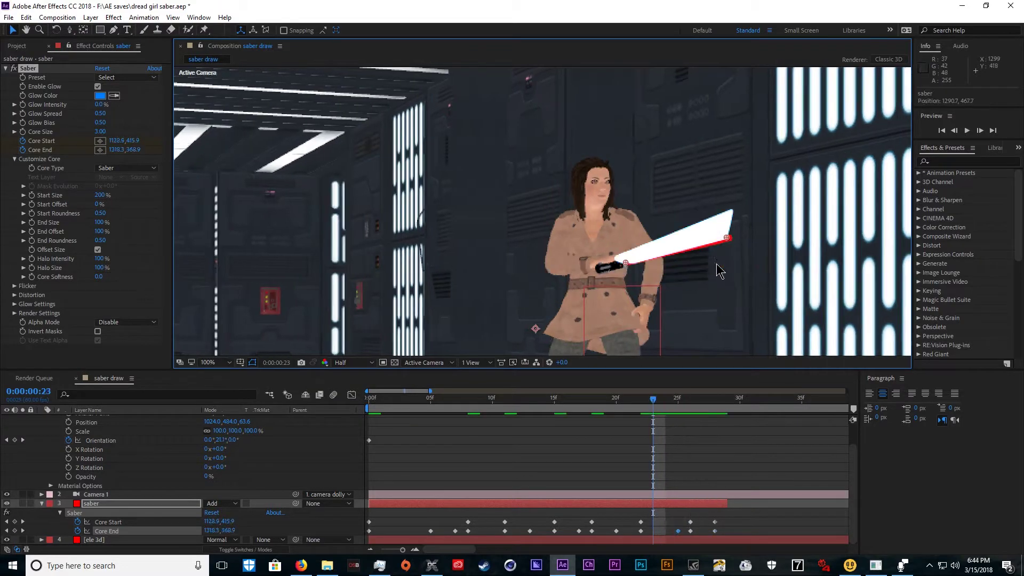
left_click_drag(727, 240, 731, 241)
- Continue back through the earlier frames and correct Core End to the blade tip at frames 16 and 10
key("Page_Up")
key("Page_Up")
key("Page_Up")
key("Page_Up")
key("Page_Up")
key("Page_Up")
key("Page_Up")
left_click_drag(565, 160, 562, 156)
key("Page_Up")
key("Page_Up")
key("Page_Up")
key("Page_Up")
key("Page_Up")
key("Page_Up")
left_click_drag(465, 306, 461, 310)
key("Page_Up")
key("Page_Up")
key("Page_Up")
key("Page_Up")
key("Page_Up")
key("Page_Up")
key("Page_Up")
key("Page_Up")
key("Page_Up")
key("Page_Up")
key("Page_Up")
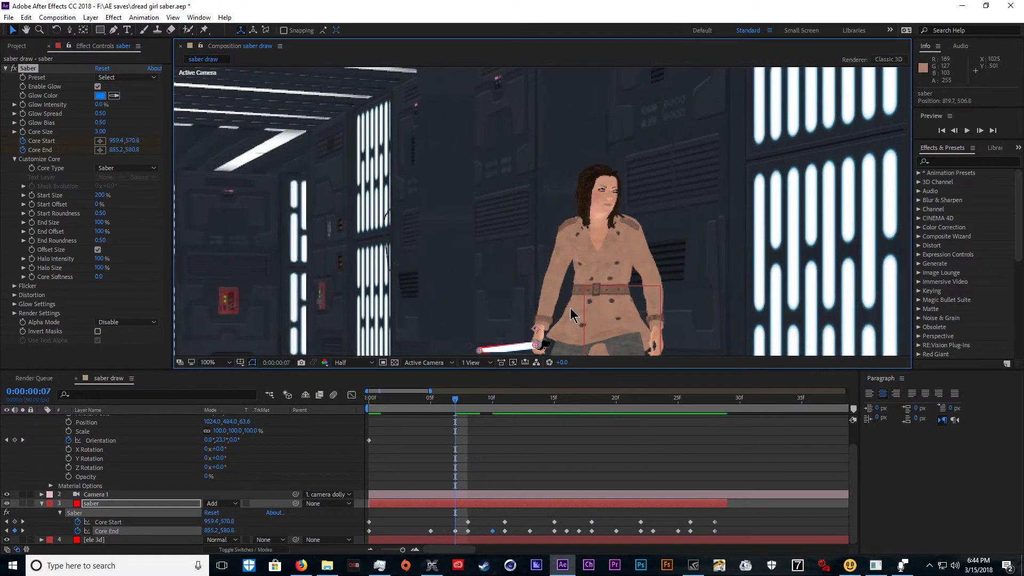
- Scrub through the swing up to frame 25 to check how the Saber core follows the blade
key("Page_Down")
scroll(591, 295, "down", 1)
left_click_drag(696, 400, 669, 418)
key("Page_Down")
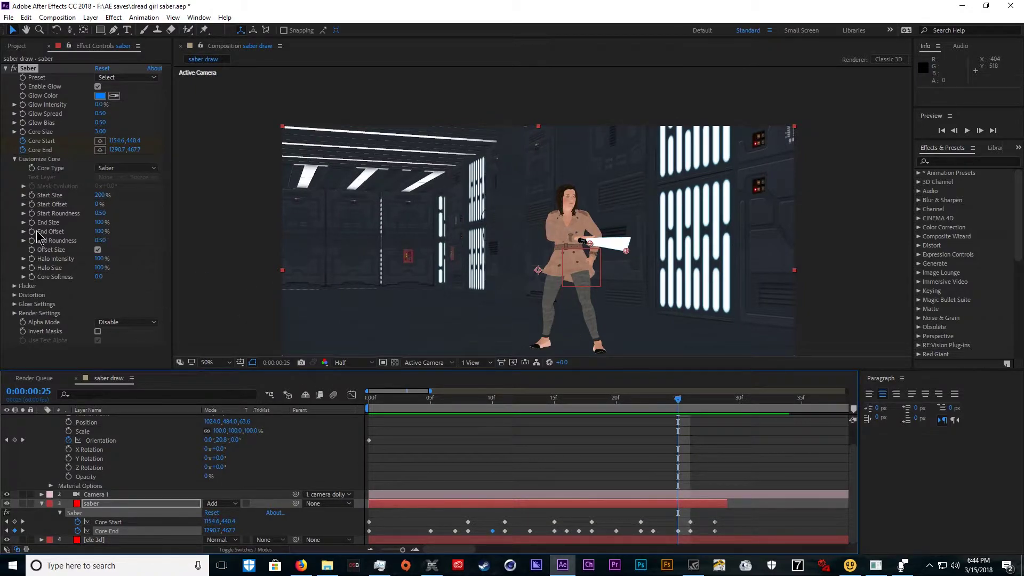
- Keyframe the saber's End Offset at 100% on frame 25 and 0% on frame 28, so the blade retracts
left_click_drag(105, 225, 59, 236)
key("ctrl+z")
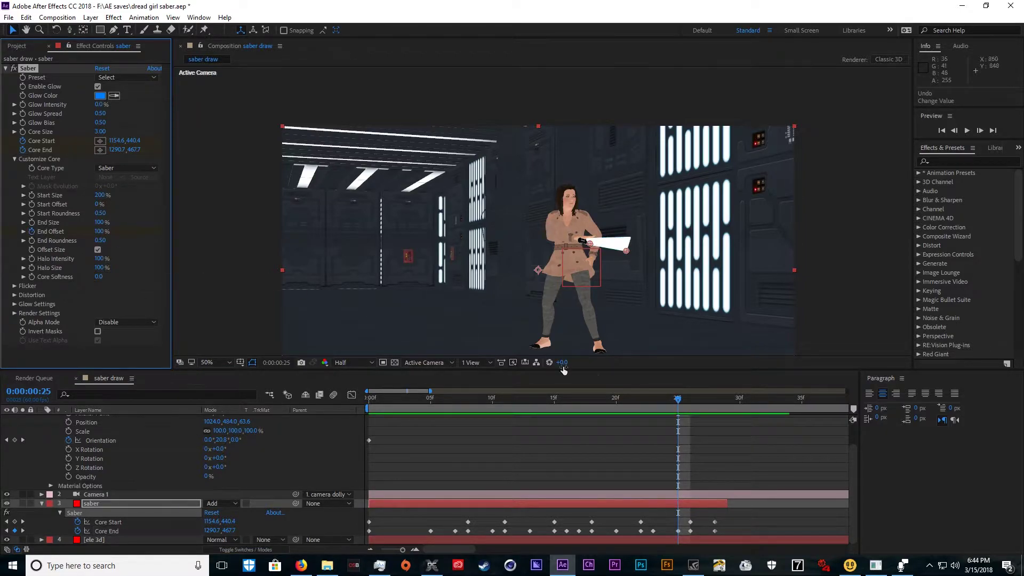
left_click_drag(696, 399, 711, 410)
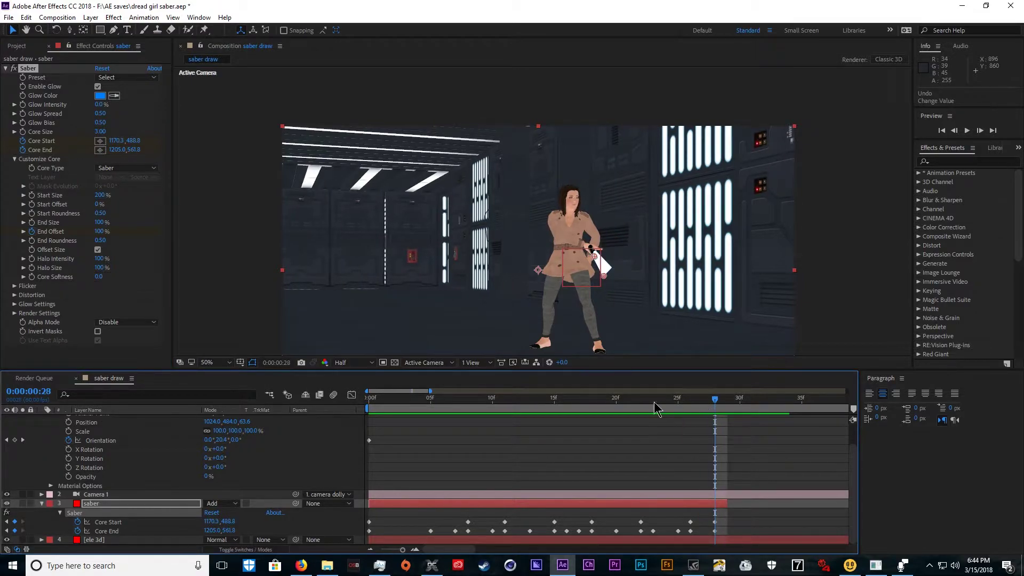
left_click_drag(102, 232, 2, 238)
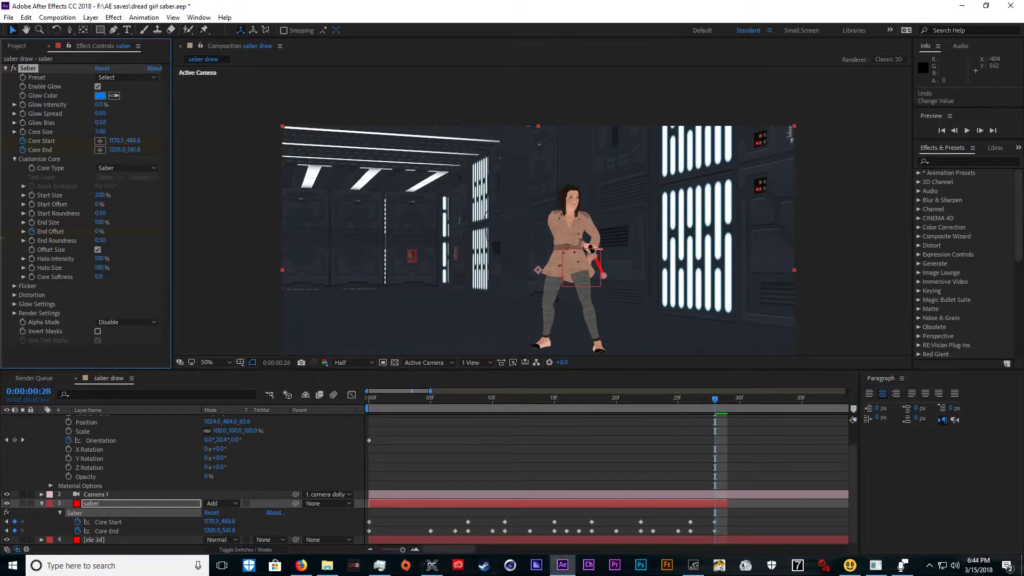
left_click_drag(715, 400, 366, 403)
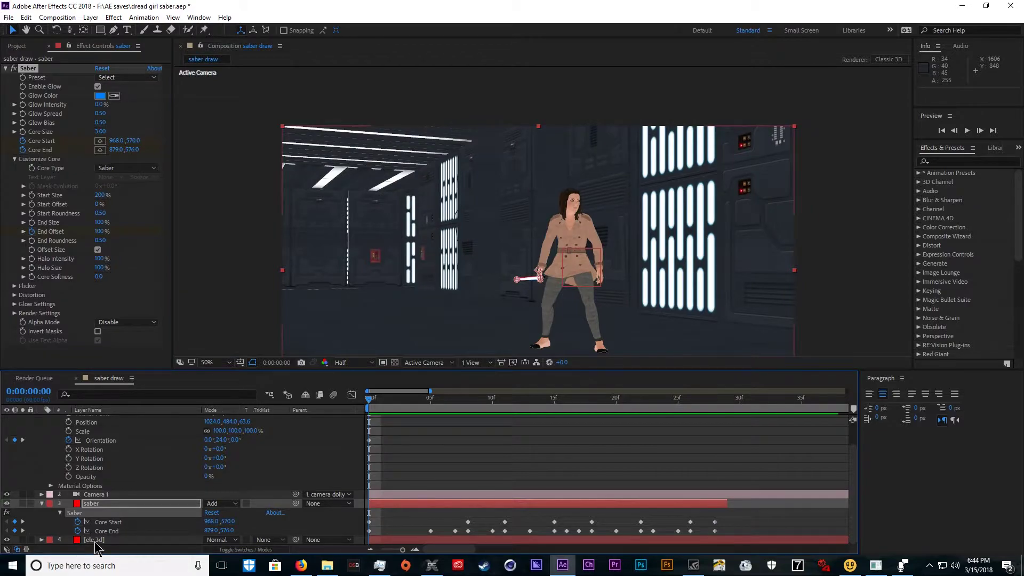
- Hide the red guide blade by disabling its Mat.1 material in the ele 3d layer's scene setup
left_click(94, 540)
left_click(60, 91)
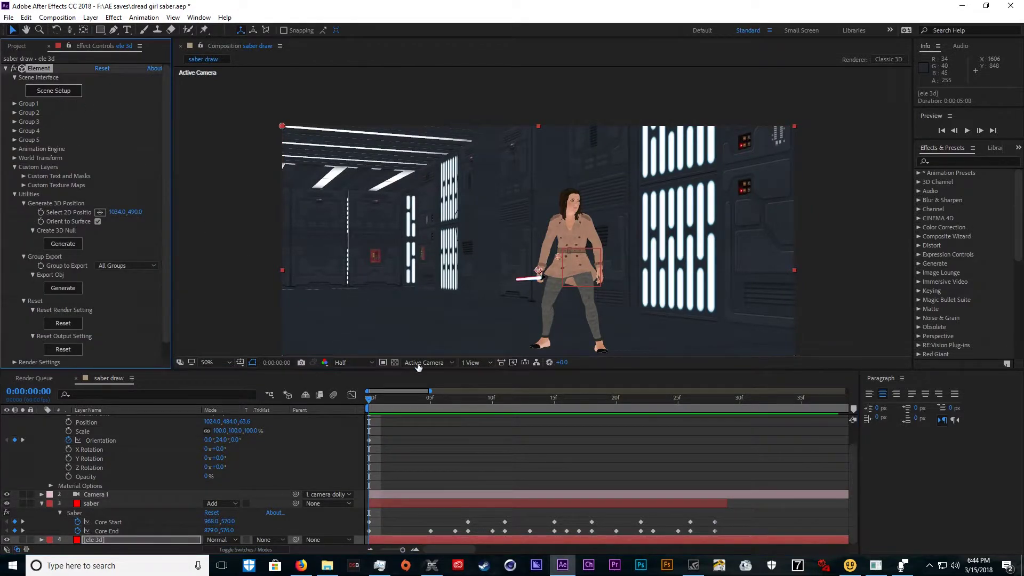
left_click(720, 117)
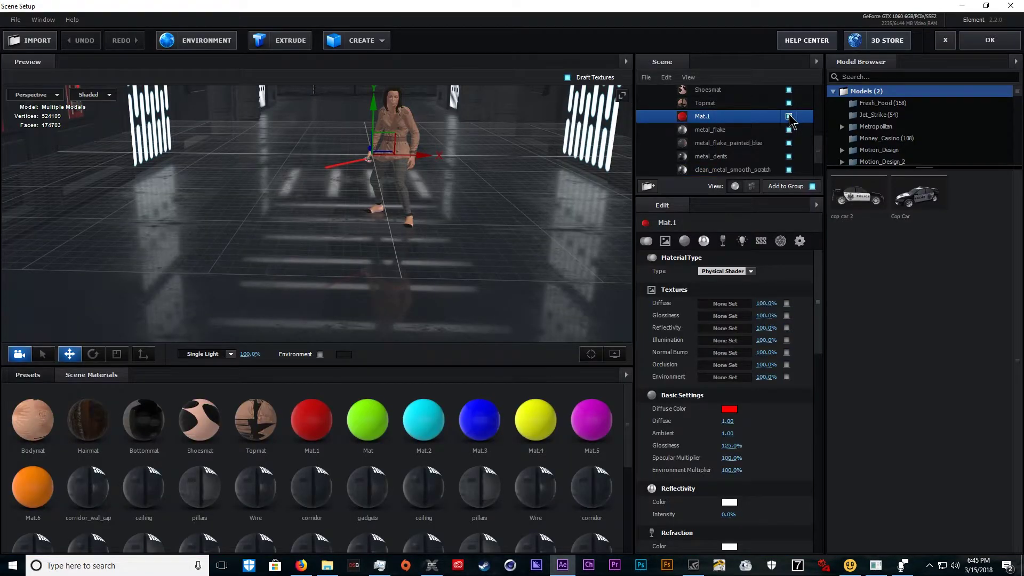
left_click(990, 40)
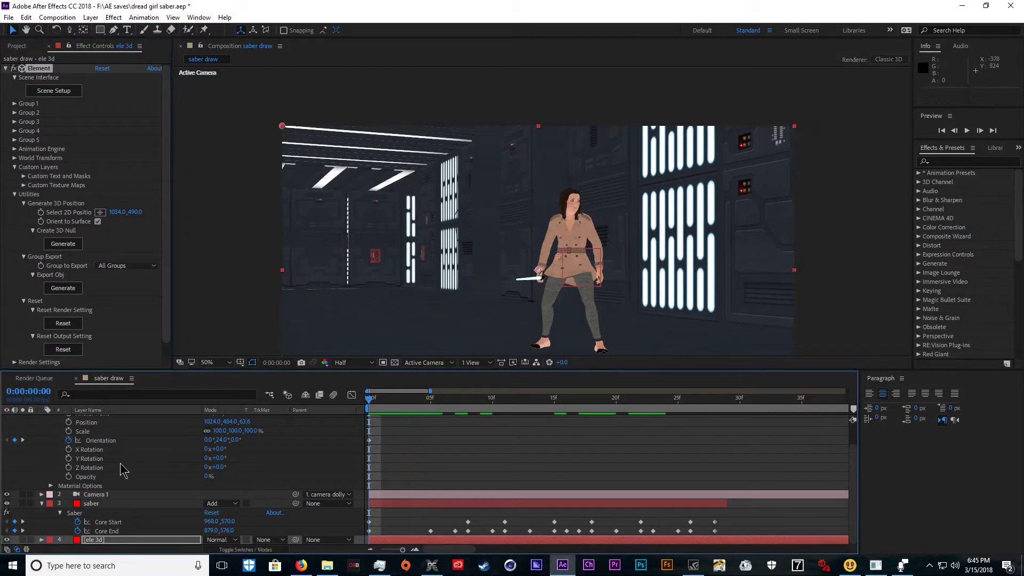
- Try the Core and StarKiller presets on the saber layer's Saber effect at frame 17
left_click(94, 503)
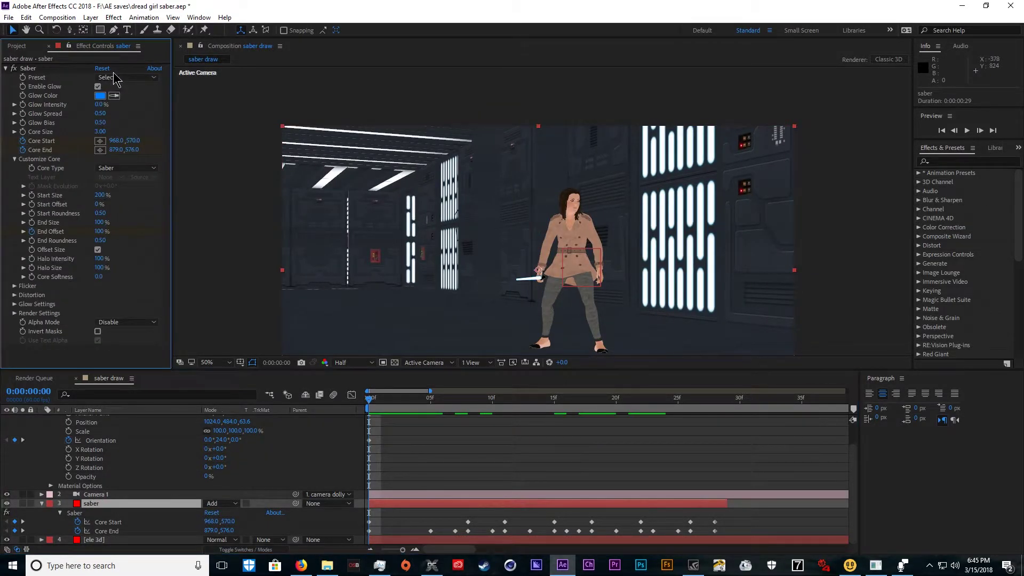
left_click(94, 540)
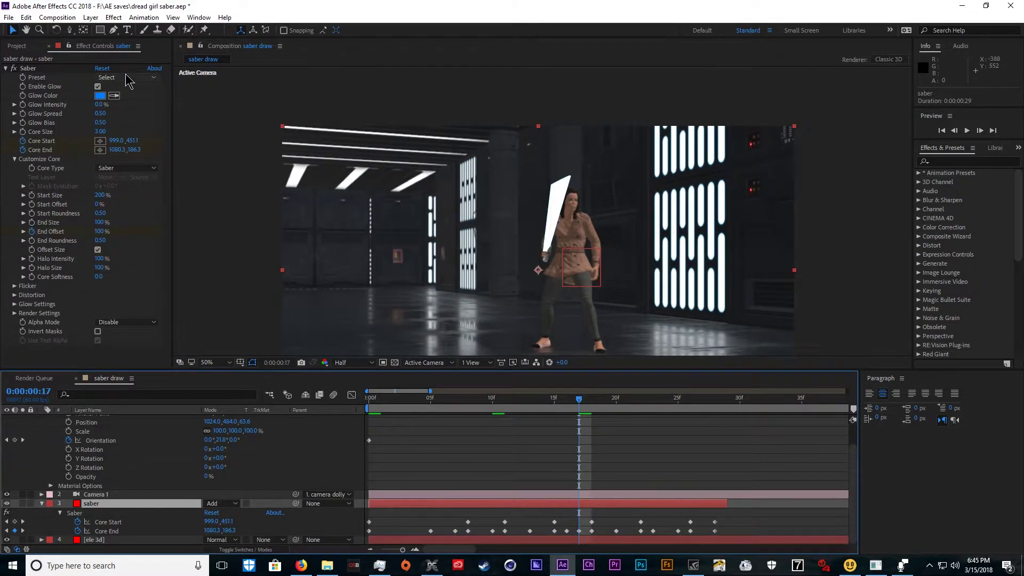
left_click(128, 78)
left_click(160, 212)
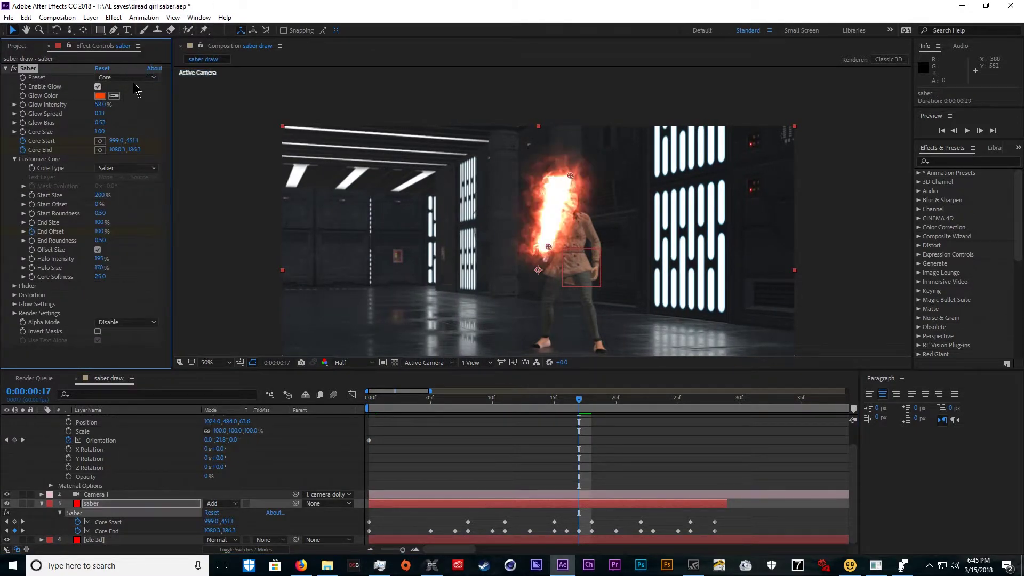
left_click(128, 78)
left_click(160, 486)
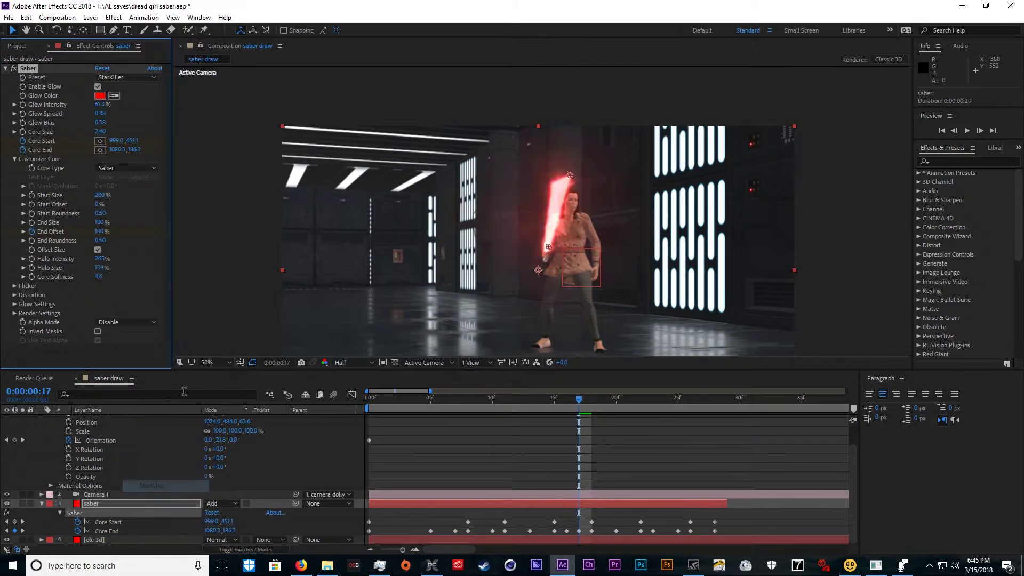
scroll(440, 197, "up", 2)
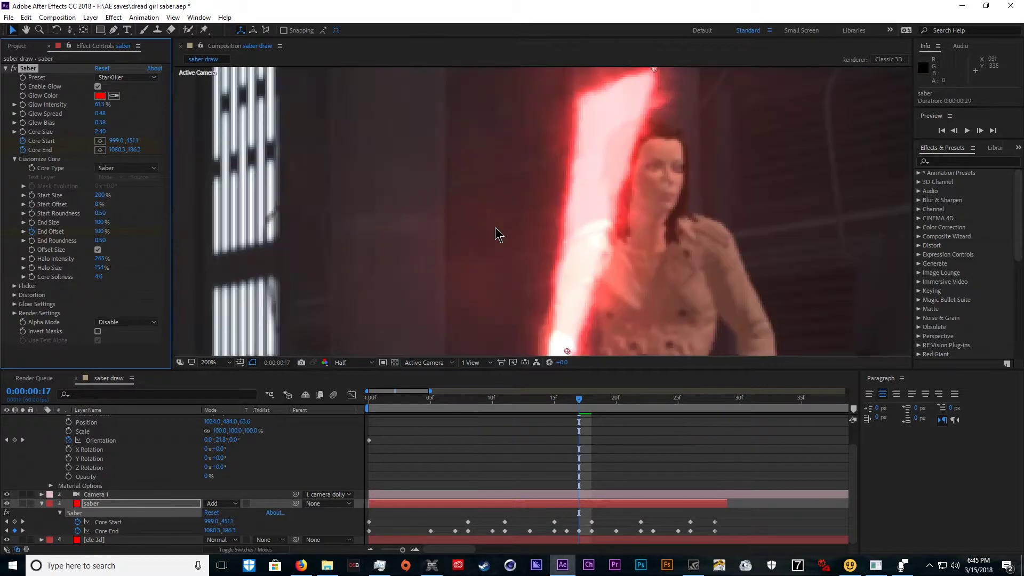
scroll(496, 231, "down", 1)
- Apply the Haze preset to the Saber effect and preview the saber animation
left_click(128, 77)
left_click(160, 239)
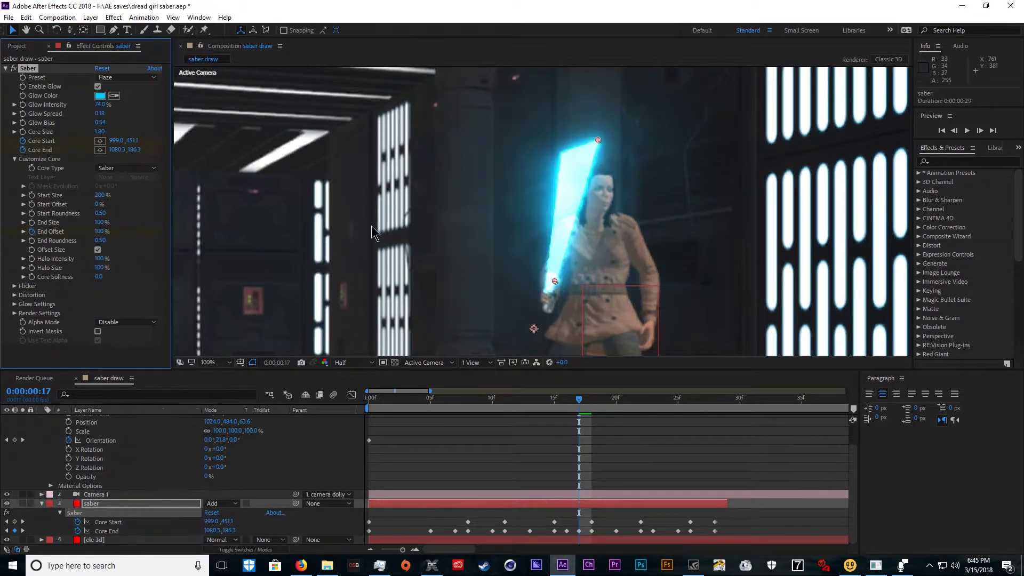
scroll(620, 319, "down", 2)
key("space")
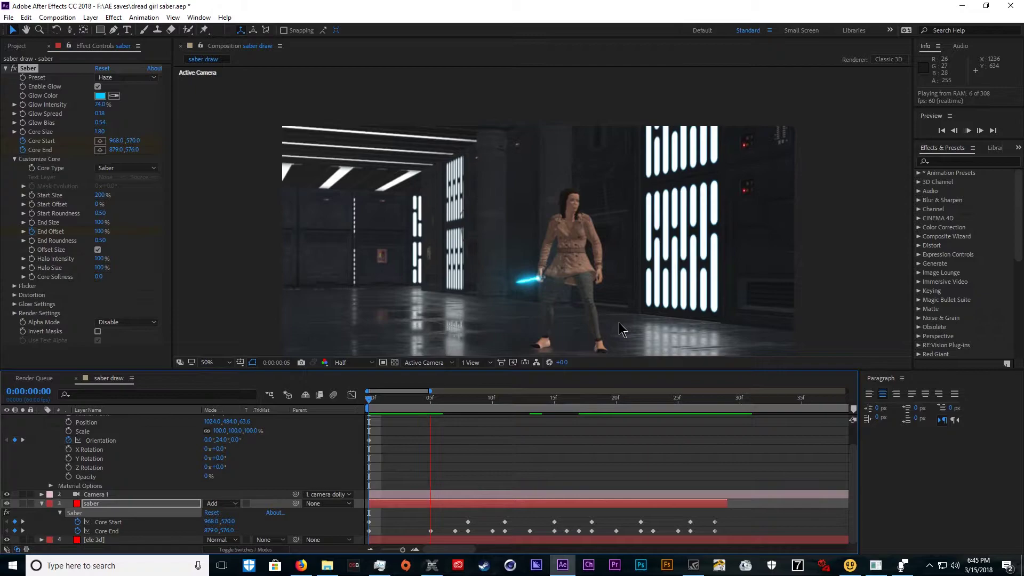
- Add a parallel light with a warm orange colour, shining across the character from the wall-panel side
left_click(90, 17)
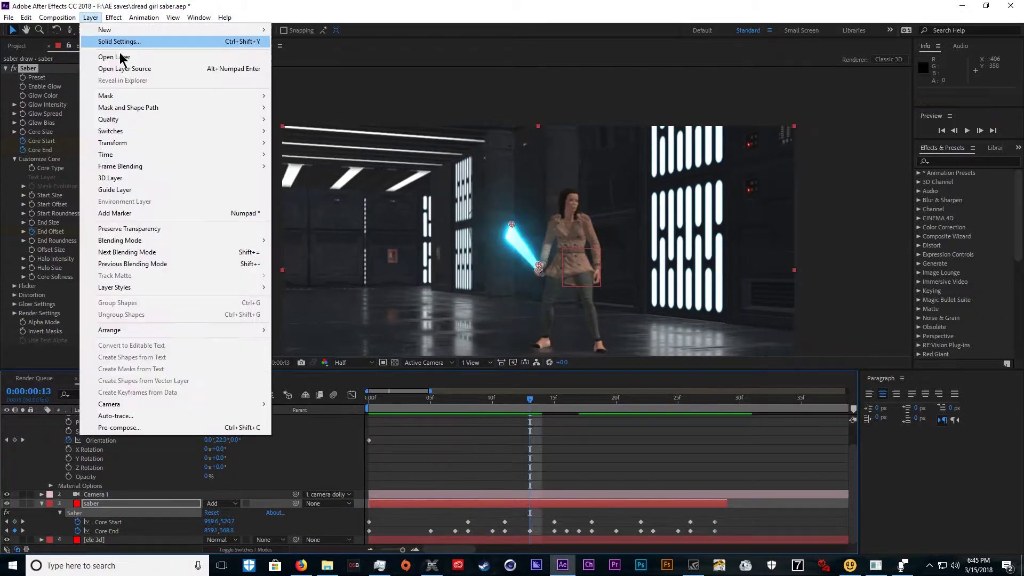
mouse_move(186, 30)
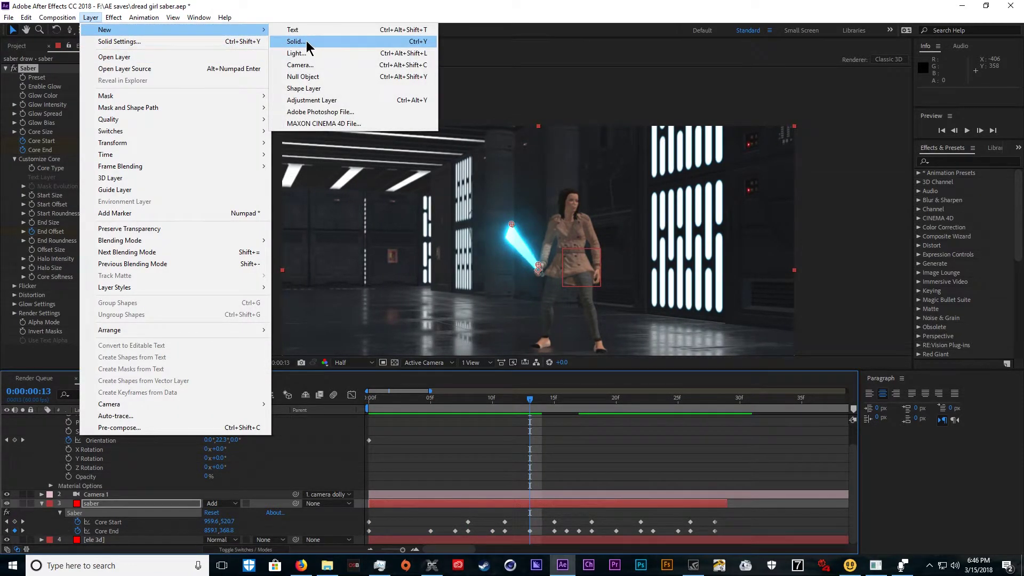
left_click(296, 53)
left_click(230, 197)
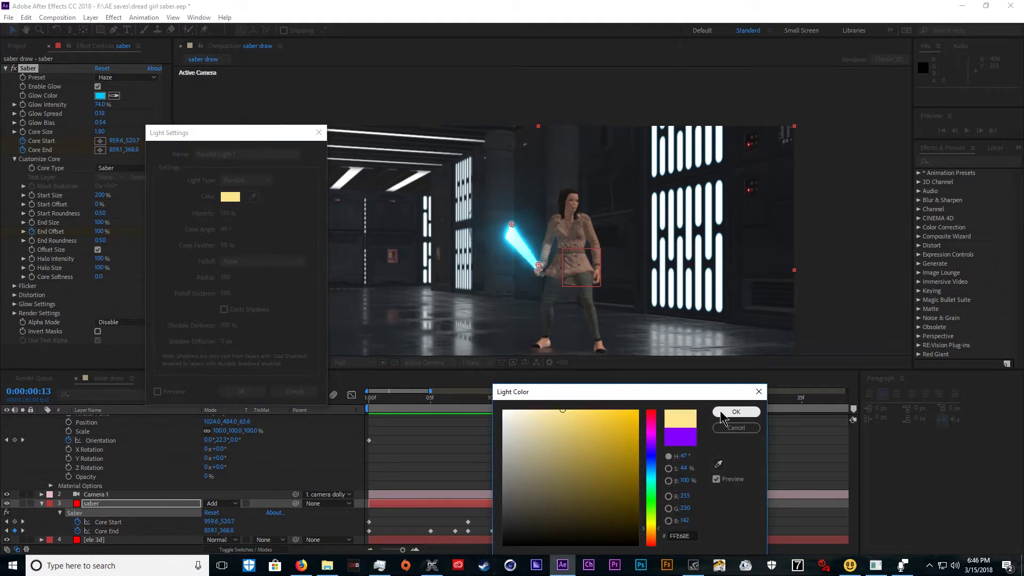
left_click(736, 411)
left_click(234, 199)
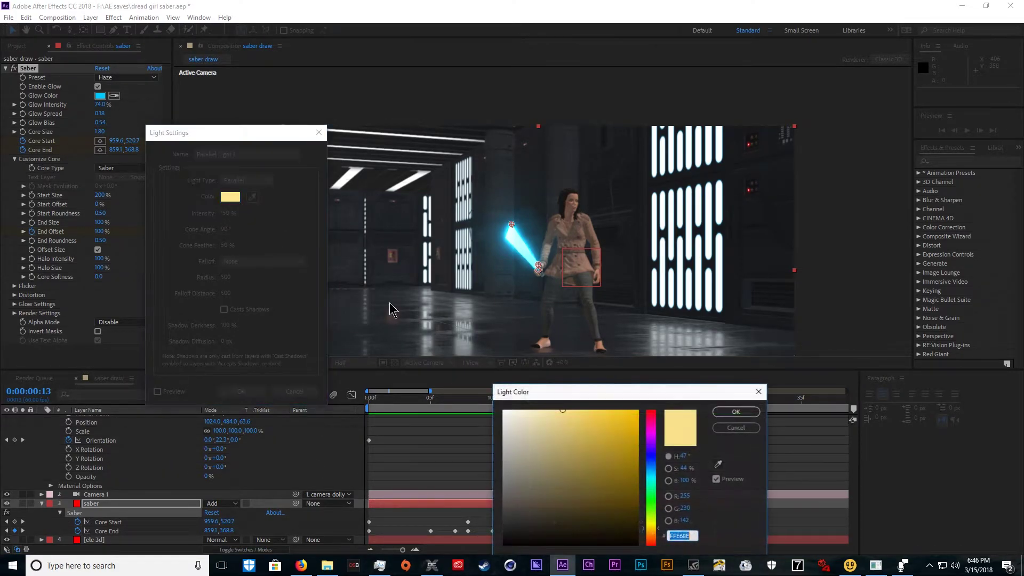
left_click_drag(651, 472, 655, 540)
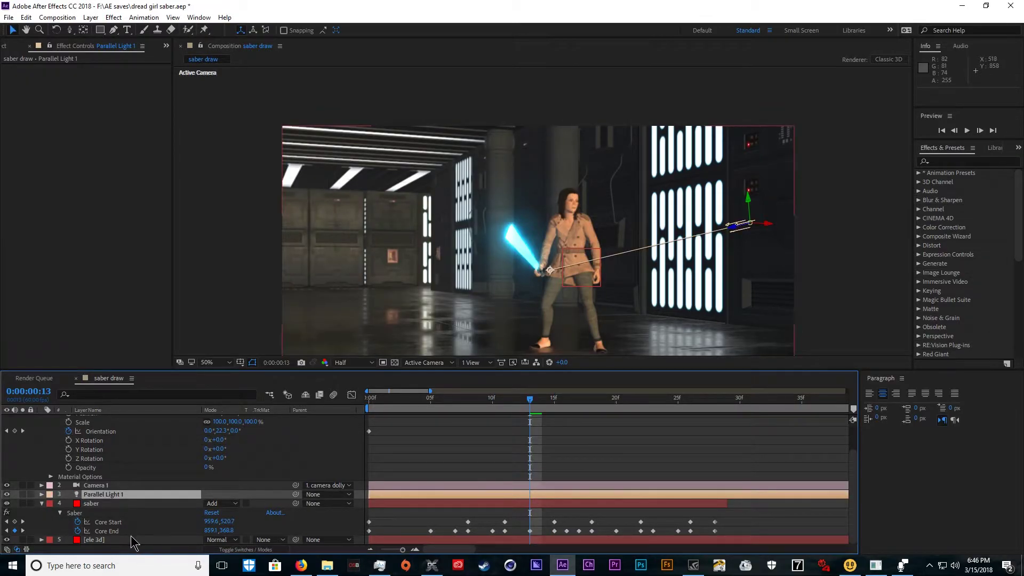
- Enable shadows with Shadow Mapping in the ele 3d layer's Element render settings
left_click(129, 536)
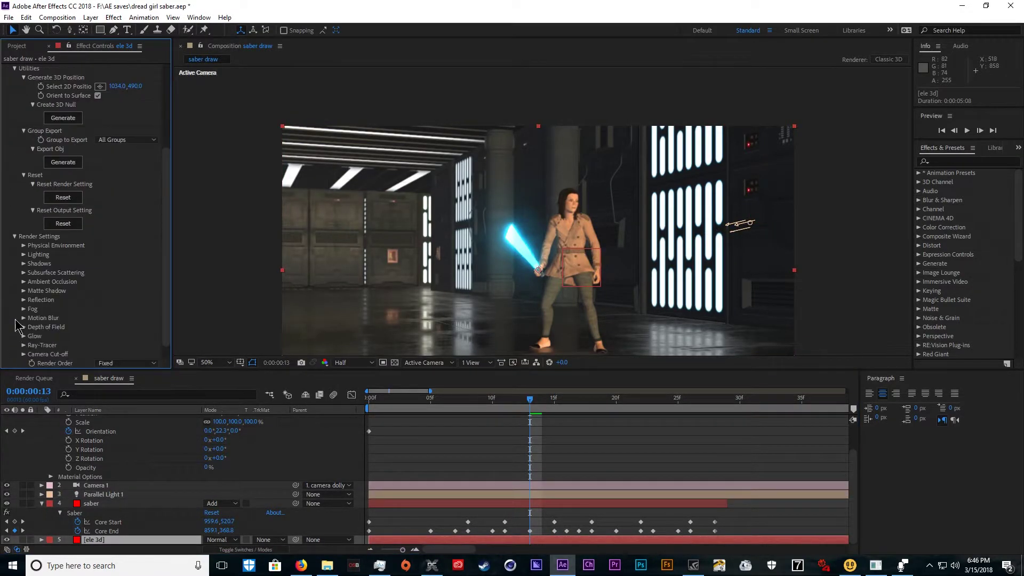
left_click(14, 236)
left_click(14, 345)
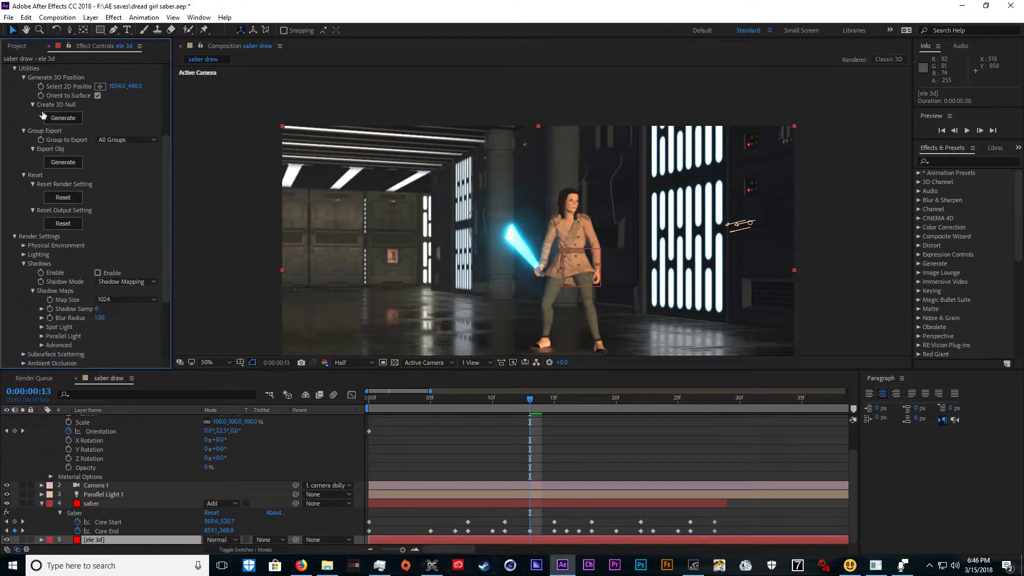
- Add a second parallel light and aim its point of interest away from the character, beyond the lit wall panels
left_click(103, 494)
left_click(90, 17)
mouse_move(160, 30)
left_click(318, 54)
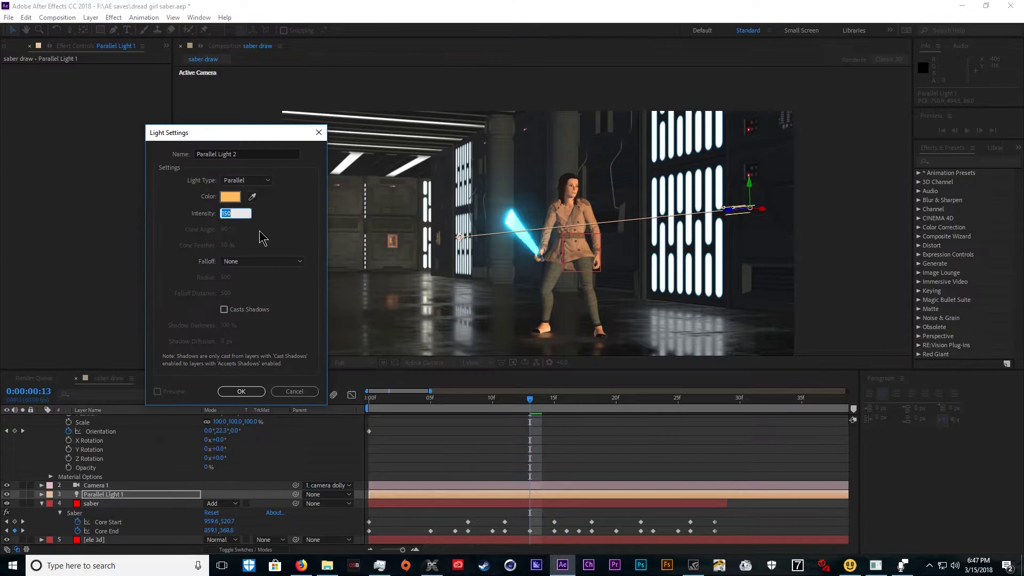
key("Return")
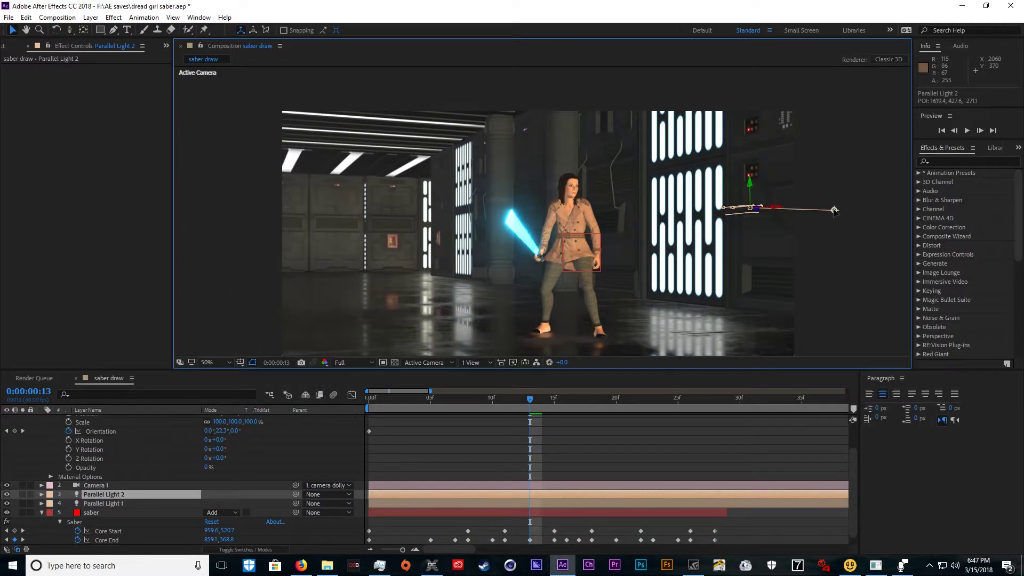
- Set the second parallel light's intensity to 20% and its colour to FF5F5F
double_click(834, 211)
left_click(225, 214)
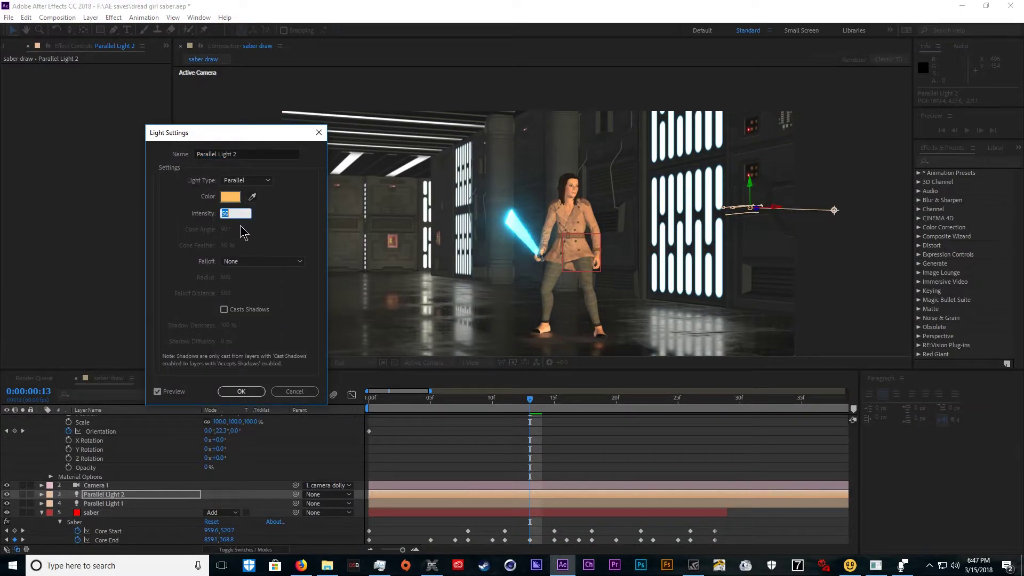
type("2")
type("0")
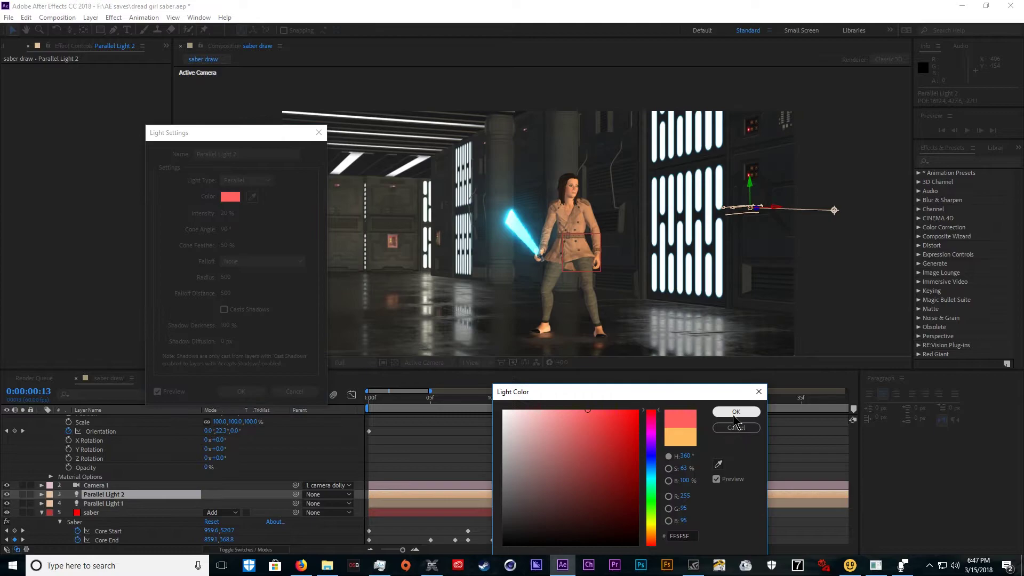
left_click(735, 411)
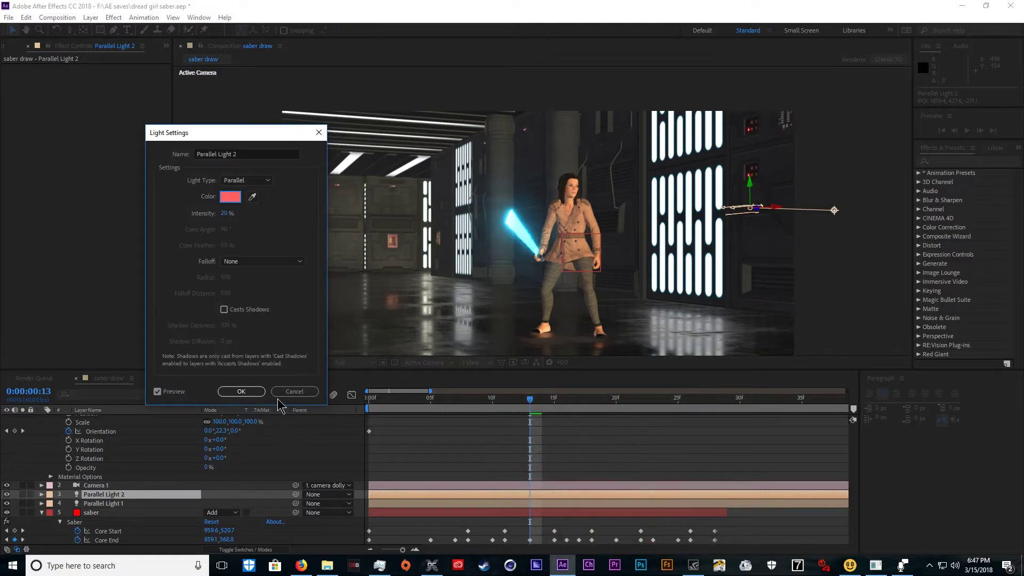
left_click(247, 392)
- Set the additional lighting to Single Light in the ele 3d layer's Element render settings
scroll(158, 509, "down", 1)
left_click(98, 540)
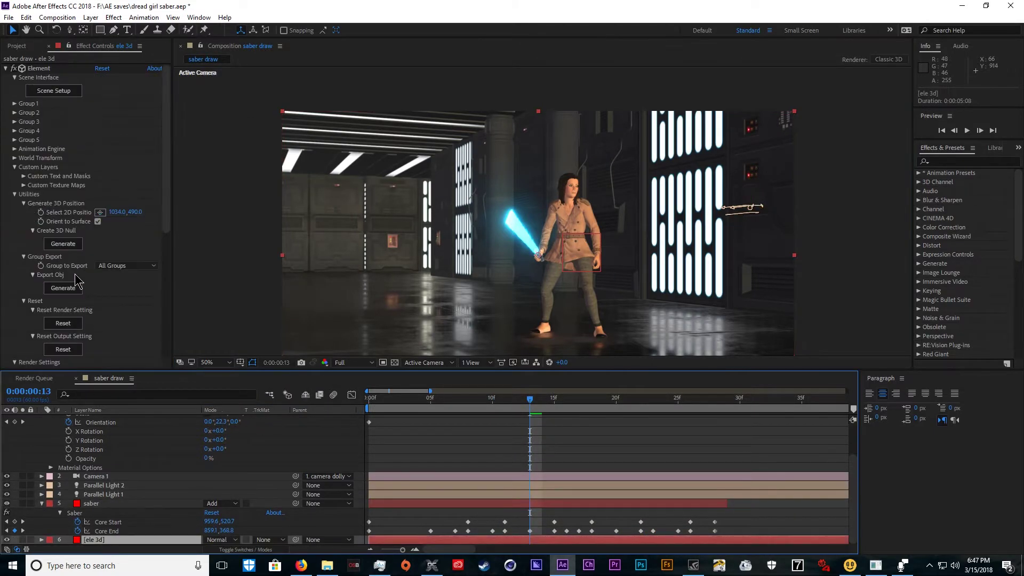
scroll(40, 280, "down", 5)
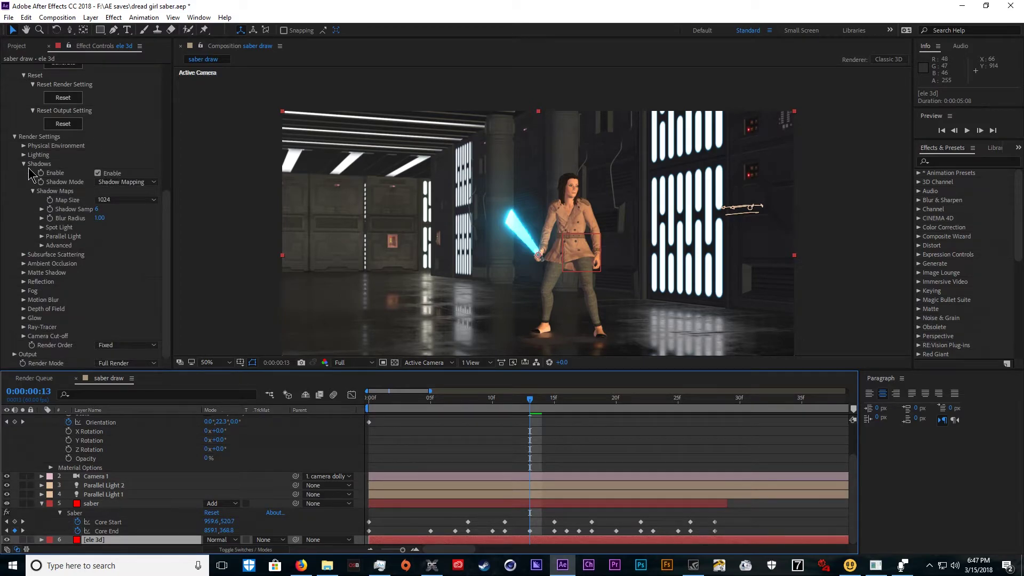
left_click(23, 155)
left_click(105, 182)
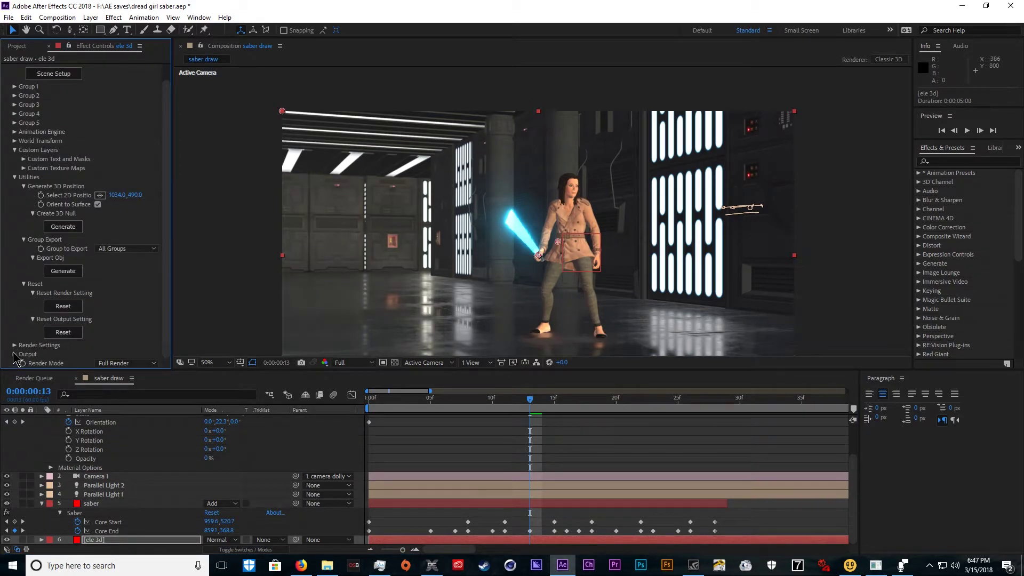
- Enable SSAO ambient occlusion in Element's render settings, with 32 samples and a radius of 8.9
left_click(15, 345)
scroll(14, 345, "down", 5)
scroll(54, 306, "down", 1)
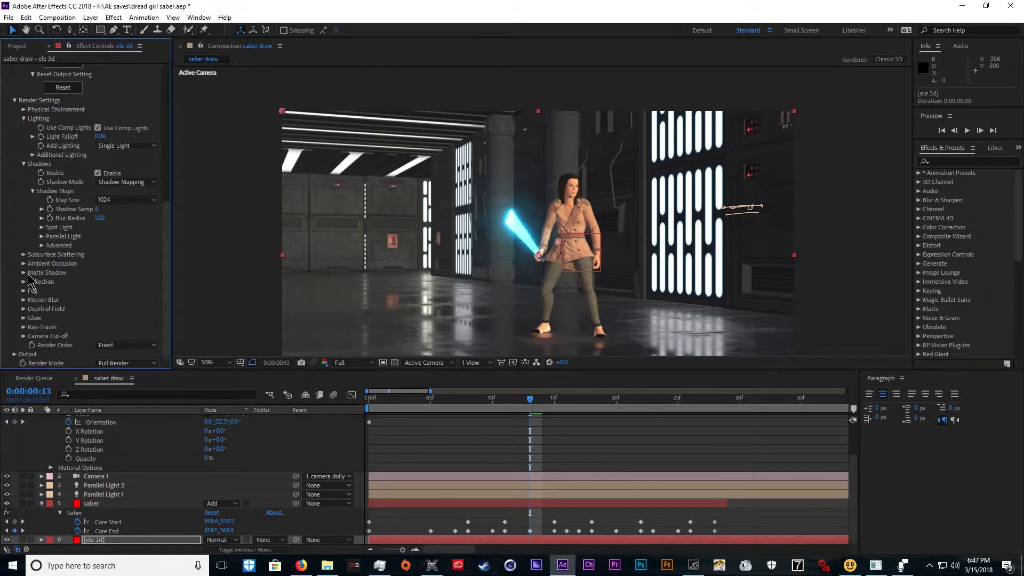
left_click(23, 264)
- Duplicate the saber layer at frame 0 and flip the copy vertically to a scale of about 100%, -99%
key("Home")
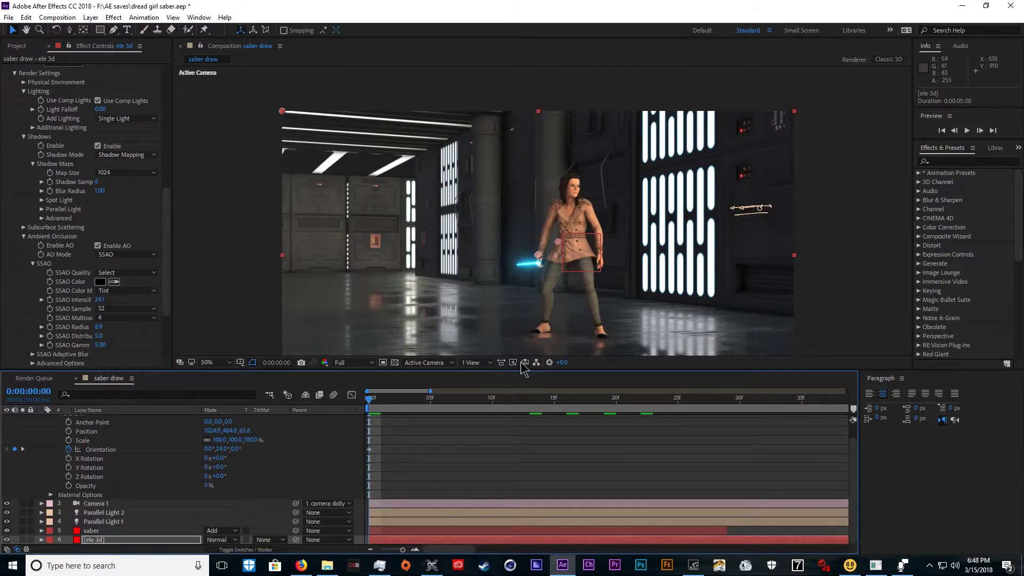
left_click(422, 530)
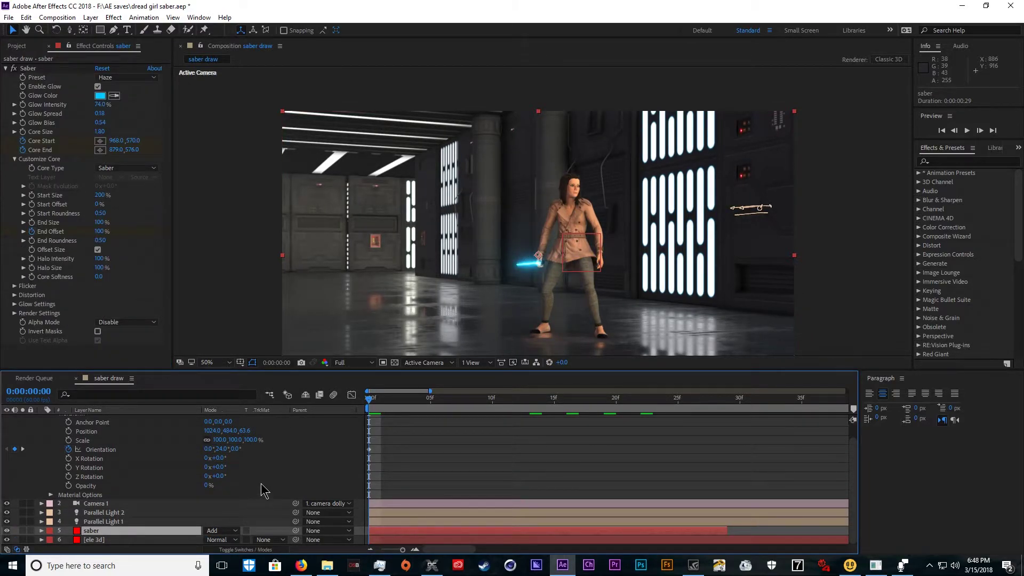
key("ctrl+d")
left_click_drag(538, 111, 515, 398)
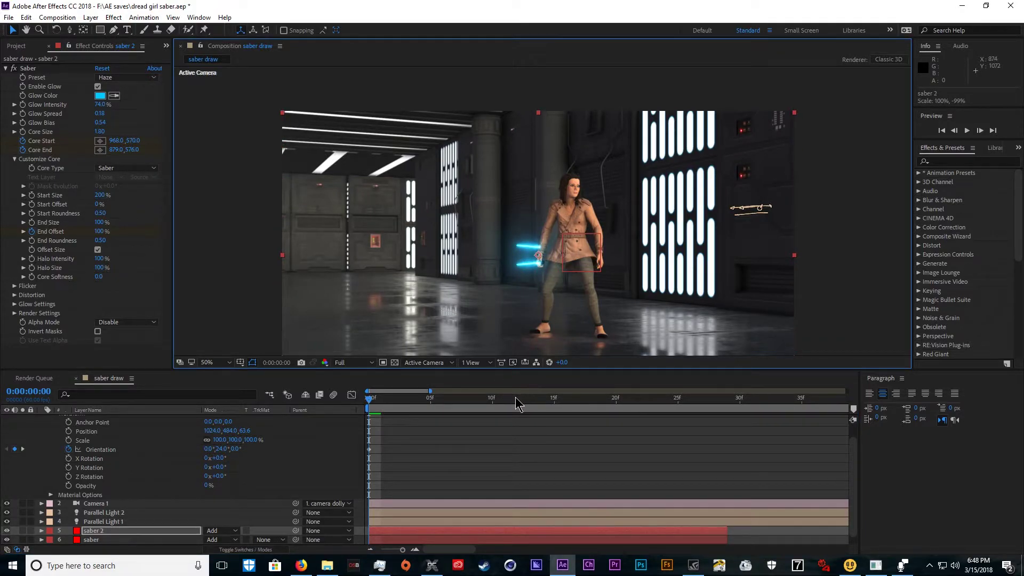
- Reduce the flipped saber copy's opacity to 45%
left_click(135, 530)
key("t")
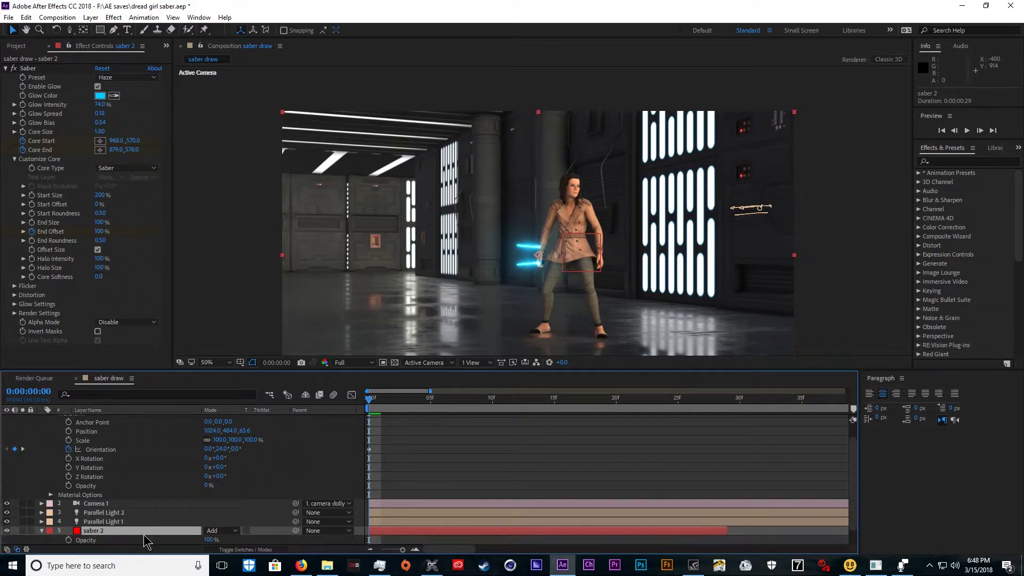
key("Return")
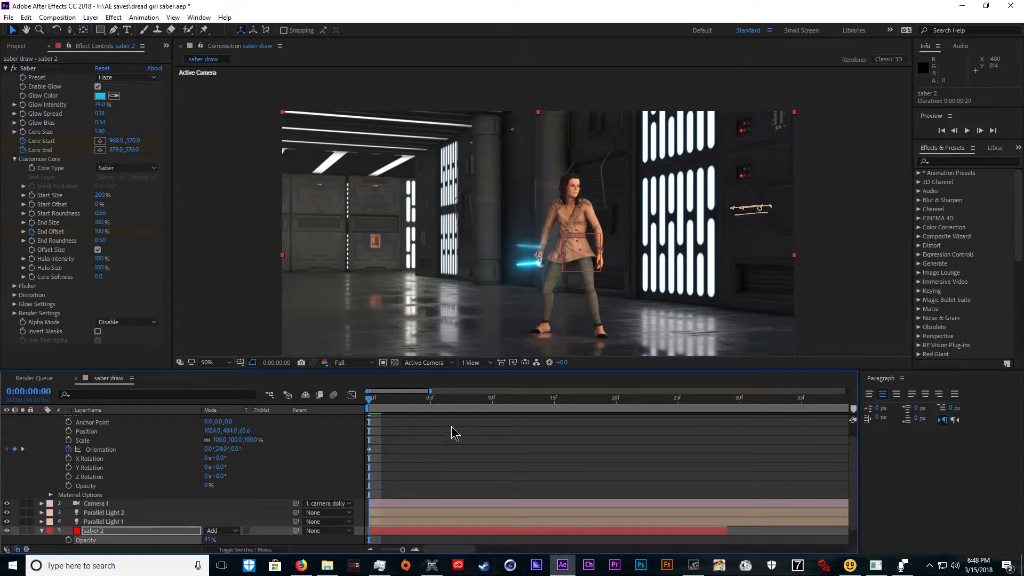
- Move the flipped saber copy down onto the floor as a reflection at position 960, 802 and check it at several frames
left_click_drag(613, 221, 616, 288)
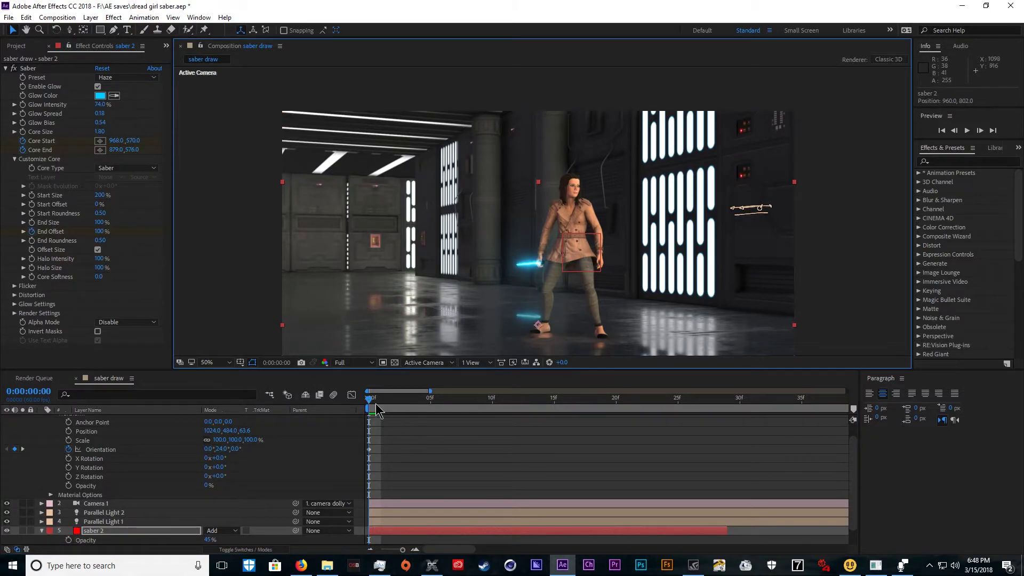
left_click(448, 402)
left_click(565, 407)
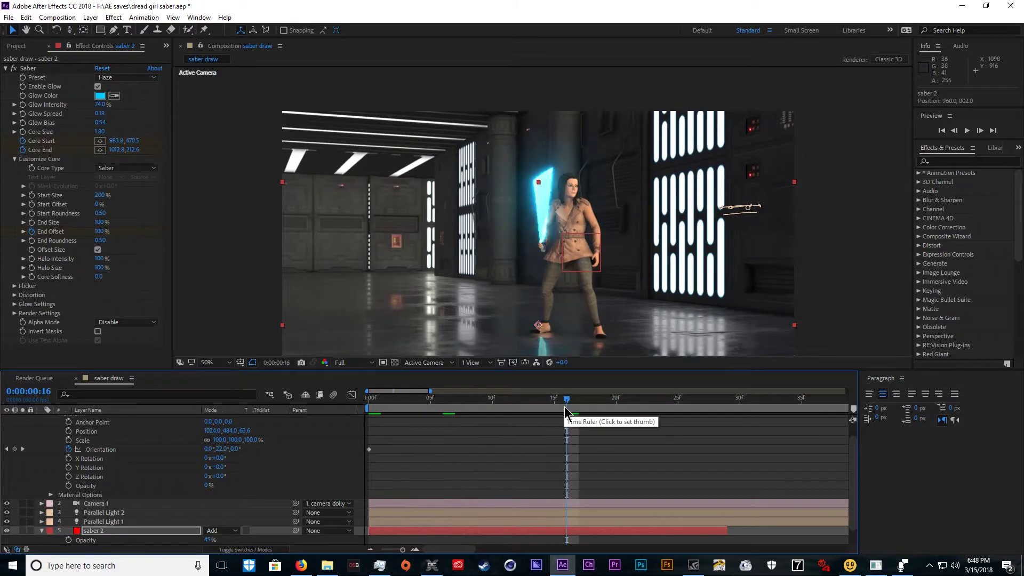
left_click(626, 408)
left_click(678, 404)
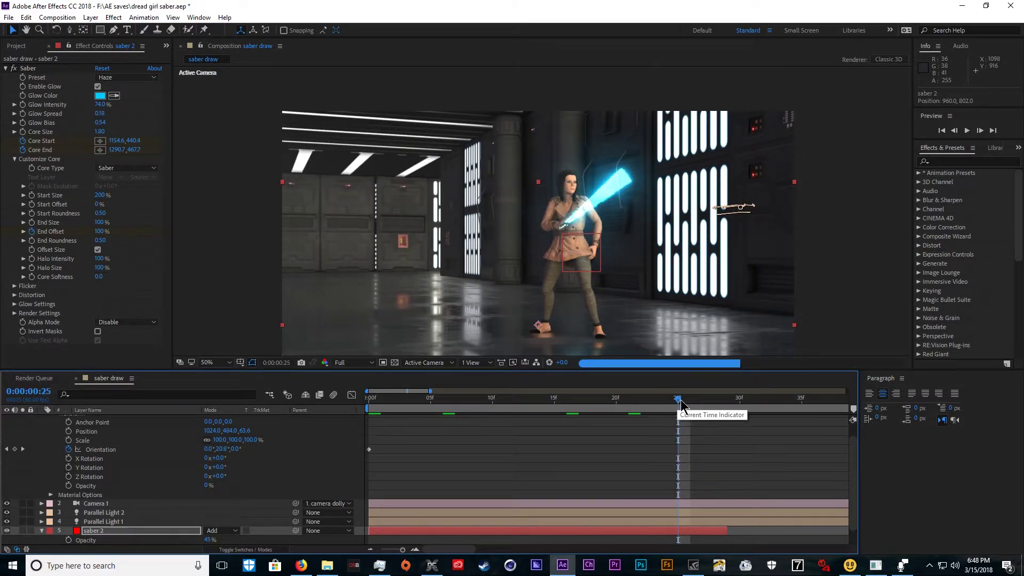
left_click(700, 401)
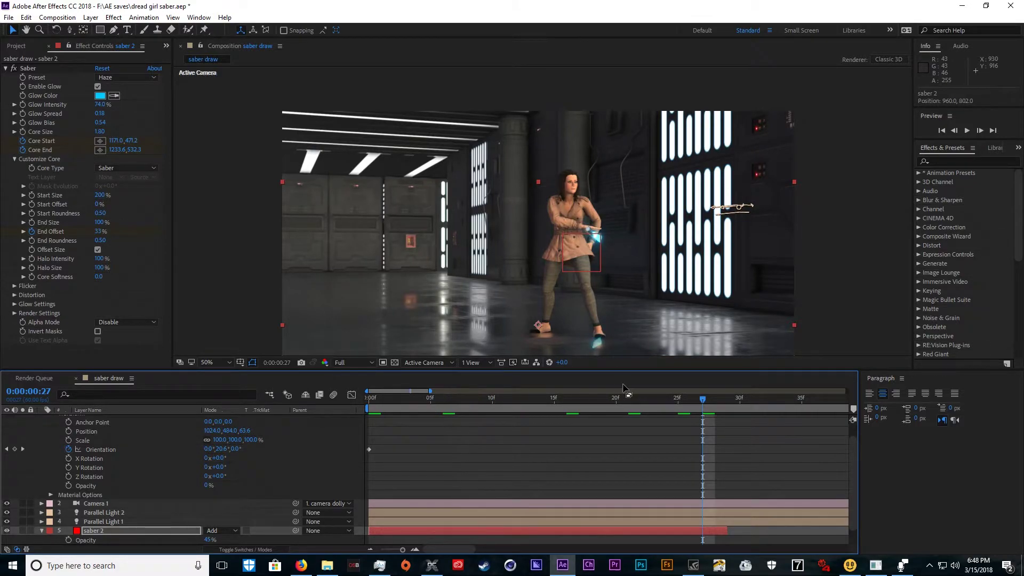
left_click_drag(623, 398, 368, 397)
- Collapse the expanded properties of the saber 2 and camera dolly layers in the timeline
scroll(212, 528, "down", 1)
left_click(212, 521)
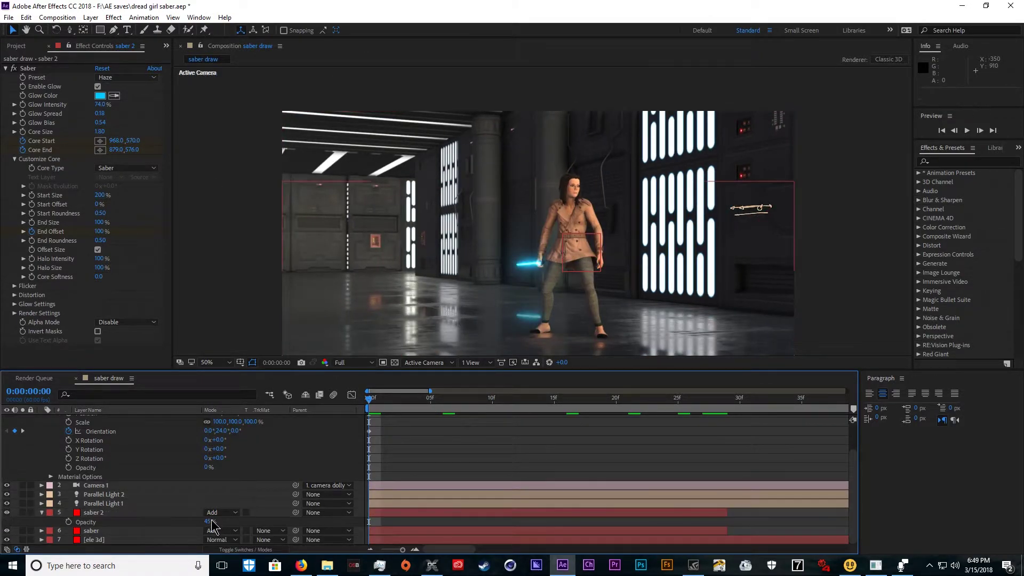
left_click(241, 520)
left_click(48, 512)
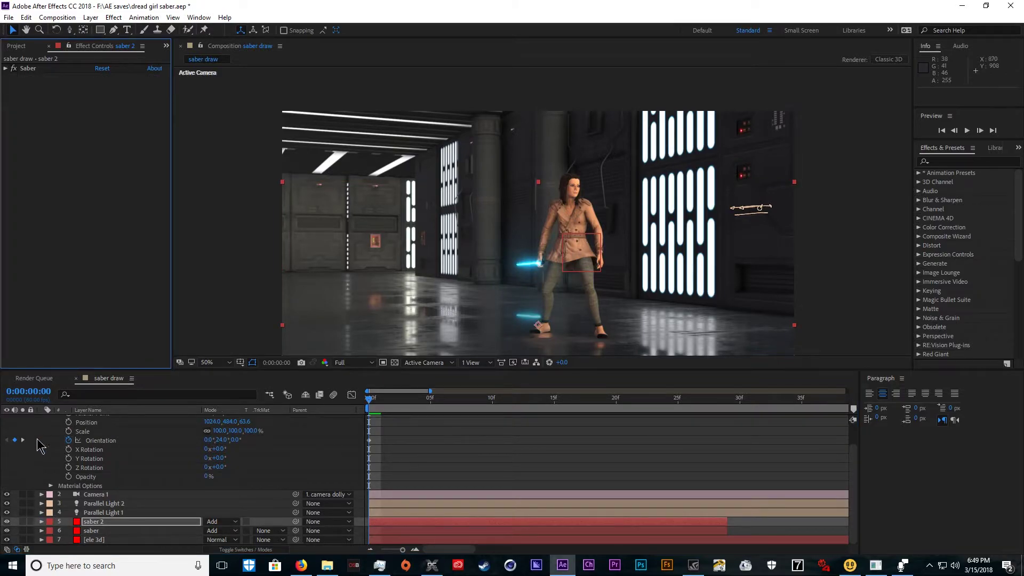
scroll(37, 442, "up", 1)
left_click(41, 420)
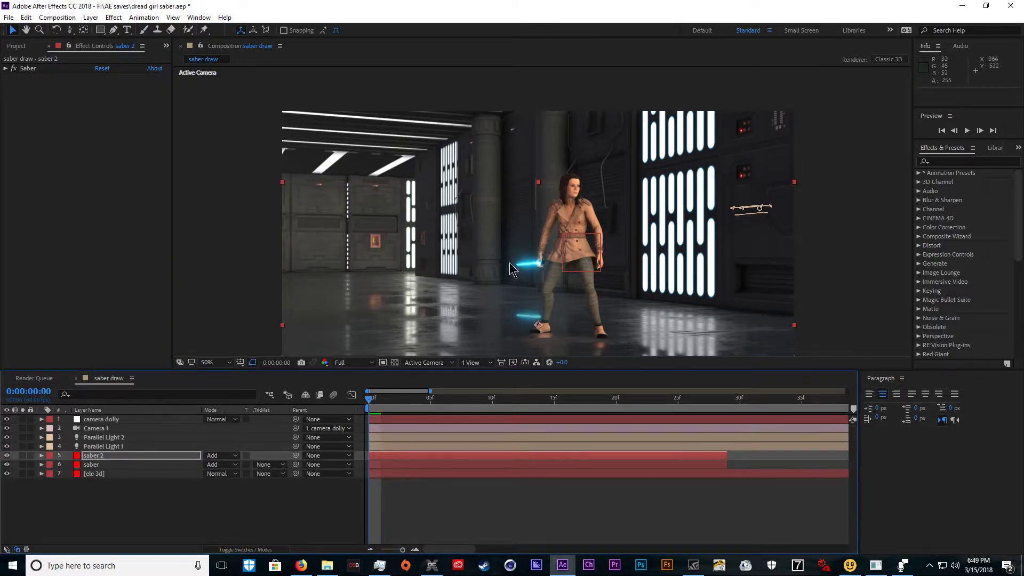
- Set the ele 3d layer's 2D position on the saber hand at frame 0 to about 968, 546 and generate a 3D null
left_click(94, 474)
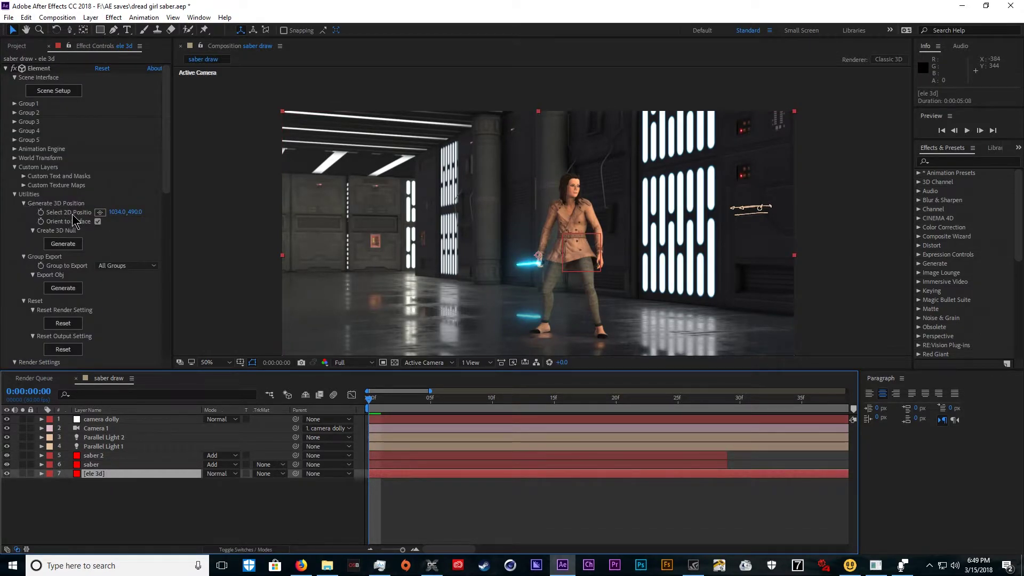
left_click(101, 212)
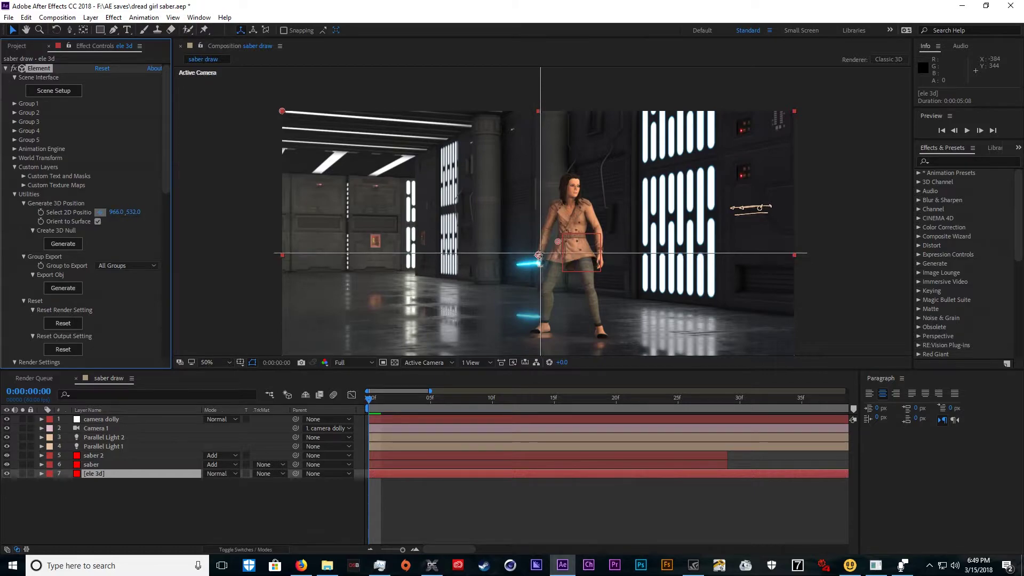
left_click(539, 254)
scroll(543, 262, "up", 4)
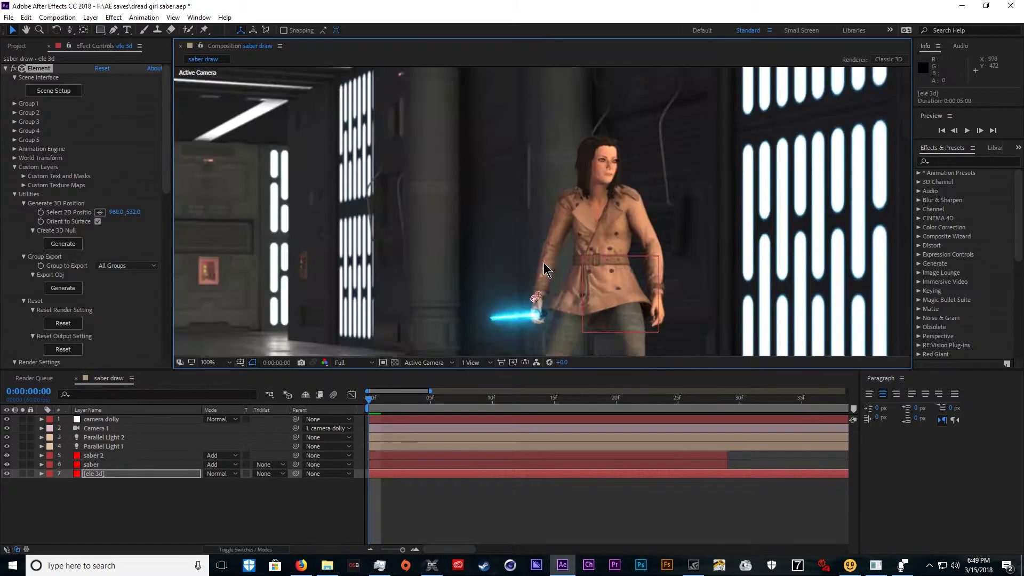
scroll(555, 304, "down", 2)
scroll(559, 274, "up", 2)
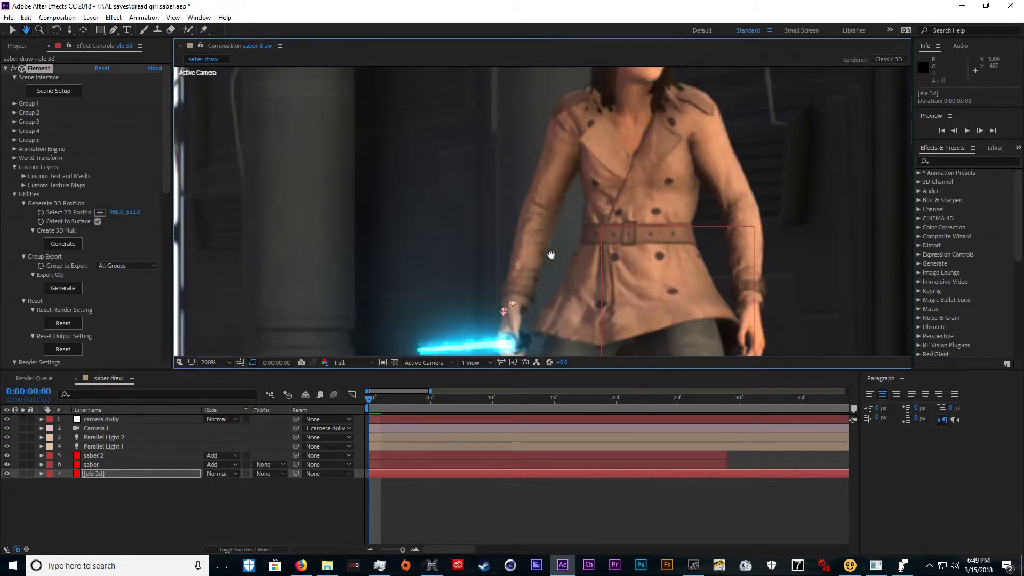
left_click_drag(548, 285, 515, 283)
key("v")
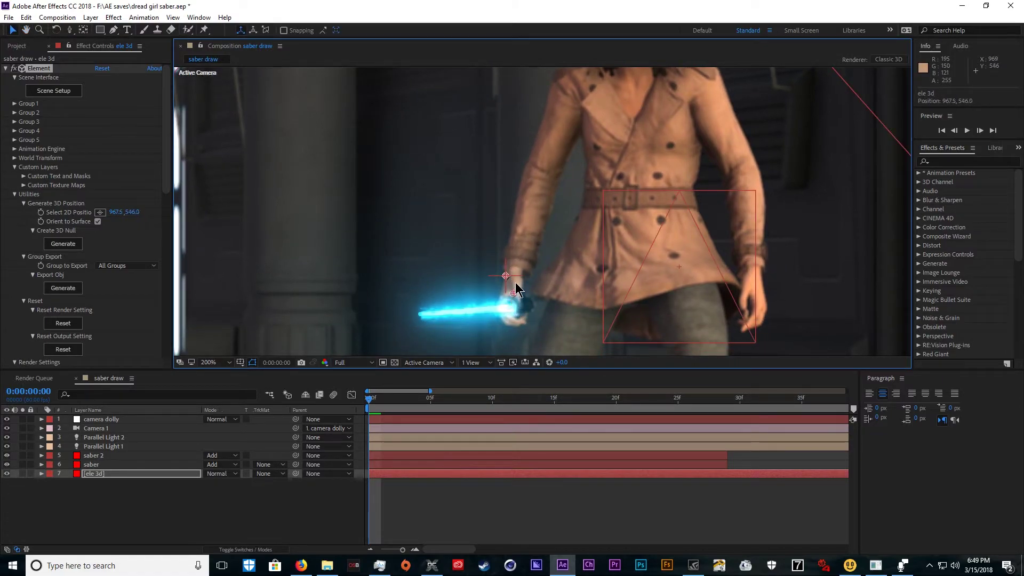
left_click(63, 247)
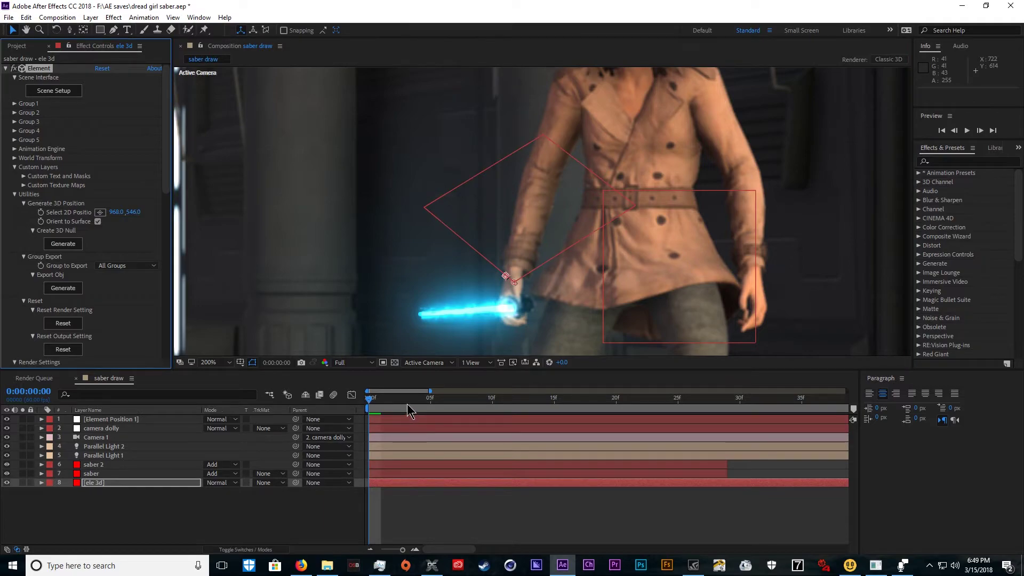
- At frame 6, set Element's 2D position on the saber hand to about 966.5, 546.5 and generate another 3D null
left_click_drag(408, 404, 443, 404)
left_click(101, 212)
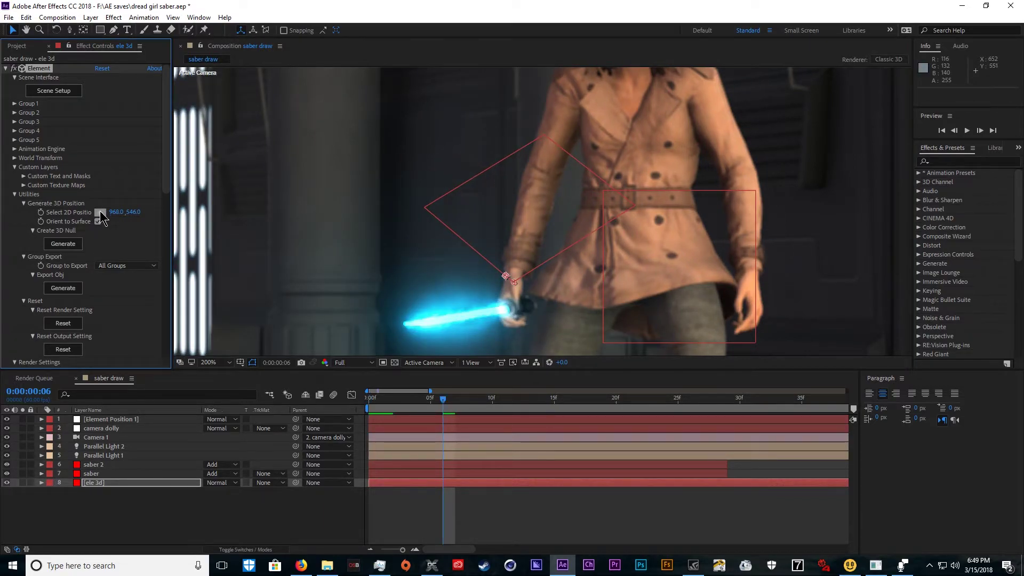
left_click(101, 212)
left_click(513, 283)
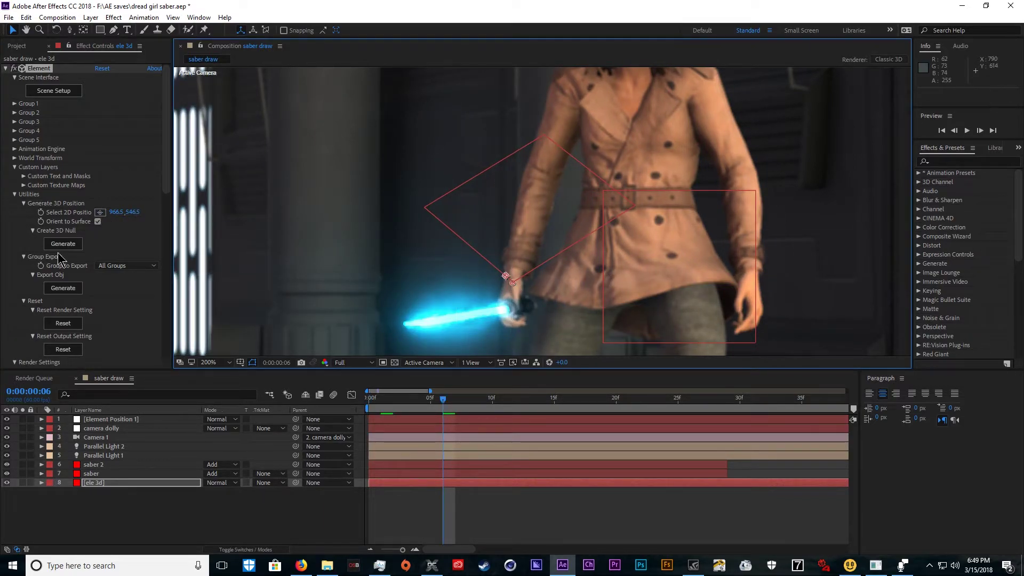
left_click(62, 243)
- At frame 12, set Element's 2D position at the saber hand to about 972.5, 528.5 and generate a 3D null
key("Page_Down")
key("Page_Down")
key("Page_Down")
key("Page_Down")
key("Page_Down")
left_click(100, 212)
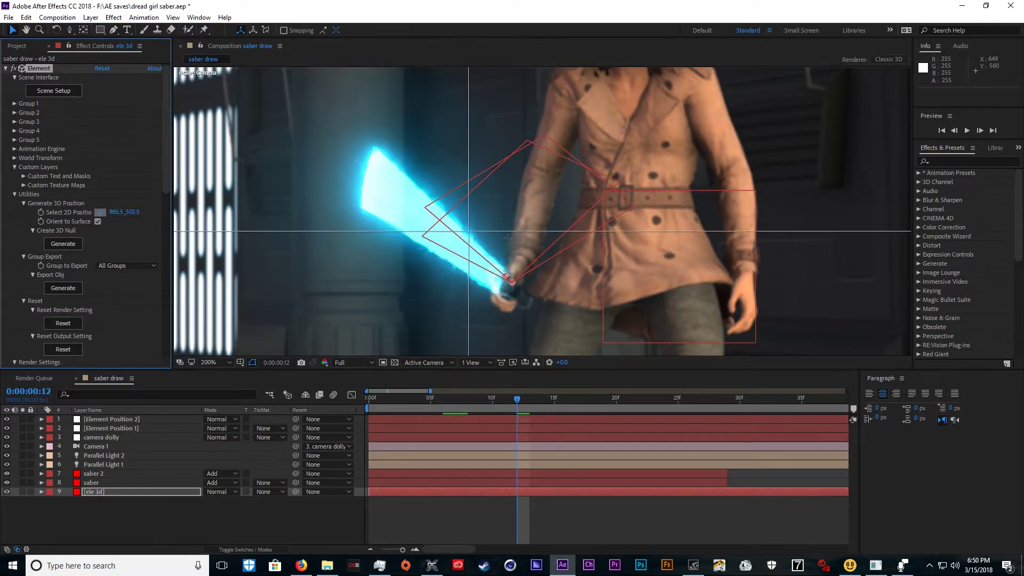
left_click(518, 263)
left_click(63, 244)
- At frame 18, place Element's 2D position on the raised saber hand at about 990.5, 481.5 and generate a 3D null
key("Page_Down")
key("Page_Down")
key("Page_Down")
key("Page_Down")
key("Page_Down")
key("Page_Down")
left_click(100, 213)
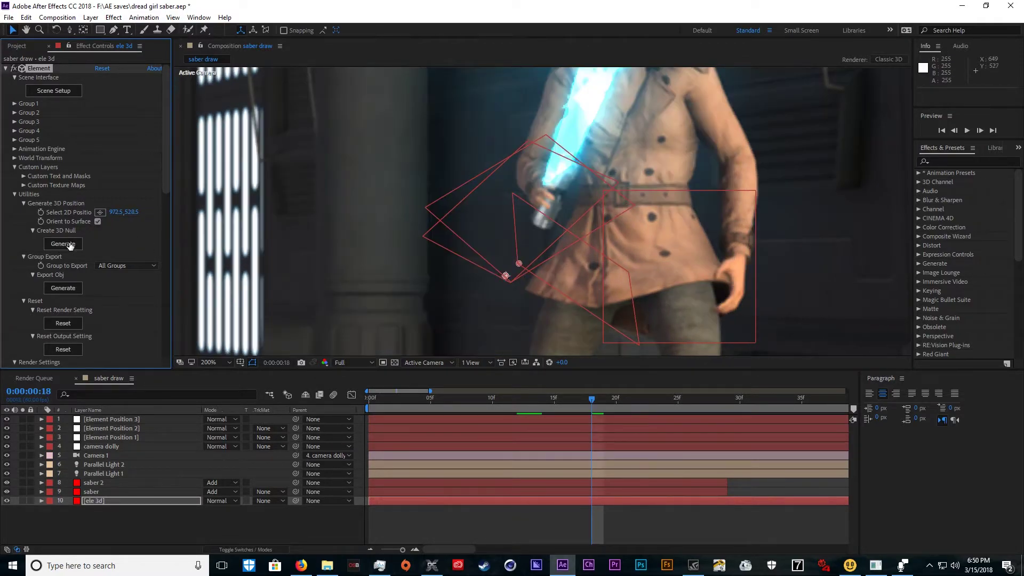
left_click(539, 192)
left_click(62, 244)
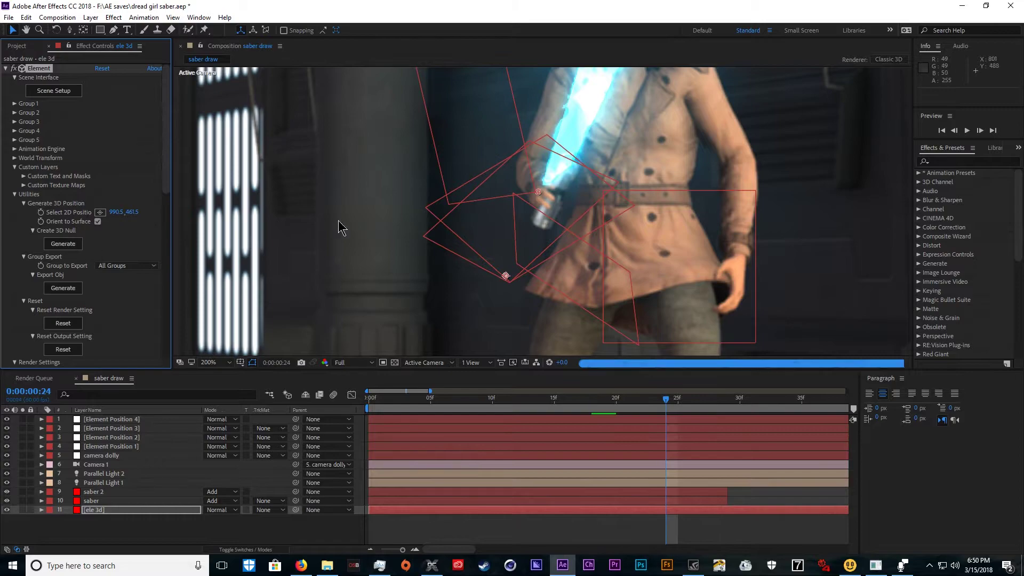
- At frame 24, place Element's 2D position on the saber hilt at about 1113, 425 and generate a 3D null
key("Page_Down")
key("Page_Down")
key("Page_Down")
key("Page_Down")
key("Page_Down")
key("Page_Down")
left_click(101, 213)
left_click(669, 152)
left_click(62, 244)
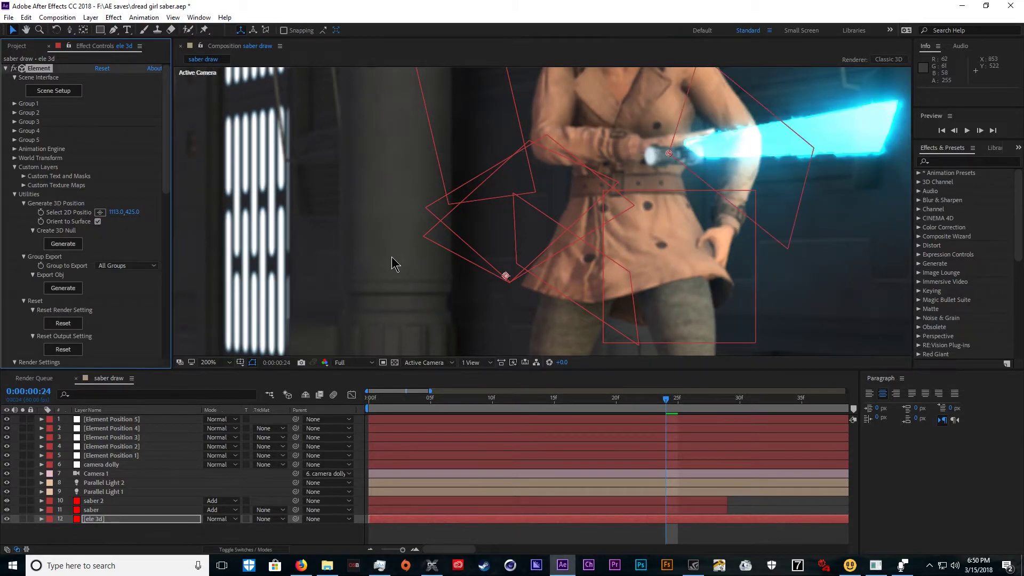
- At frame 27, place Element's 2D position near the saber hilt at about 1149, 439 and generate a 3D null
key("Page_Down")
key("Page_Down")
key("Page_Down")
key("Page_Down")
key("Page_Down")
key("Page_Up")
key("Page_Up")
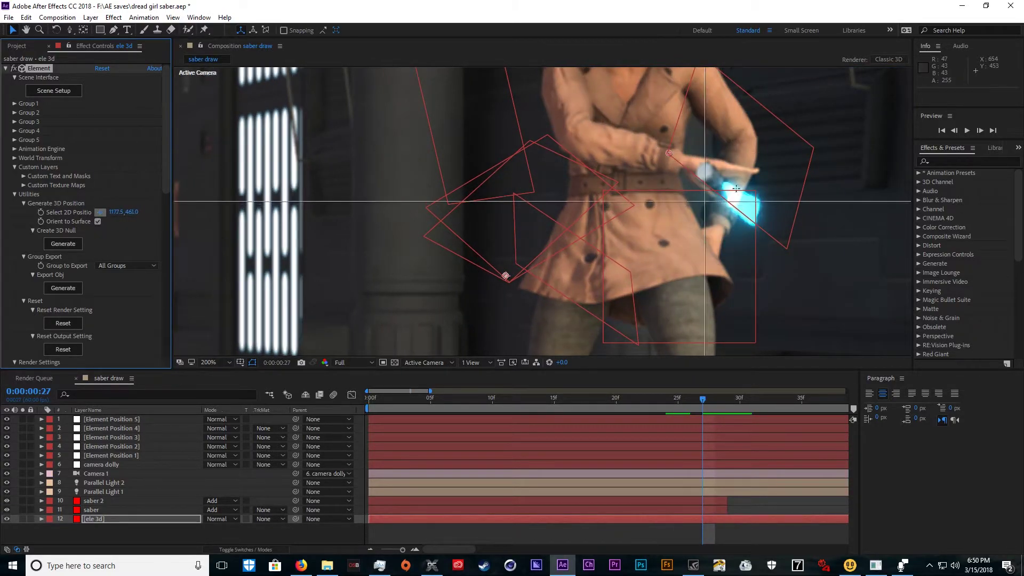
left_click(206, 165)
left_click(54, 91)
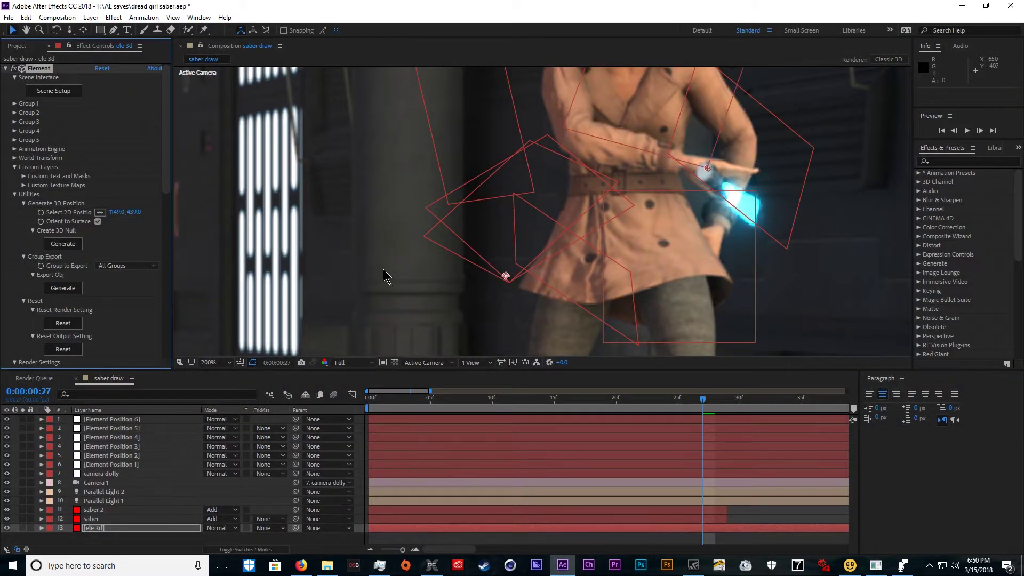
- At frame 0, create a cyan light with 75% intensity to match the saber and set its type to Point
left_click(91, 17)
mouse_move(112, 30)
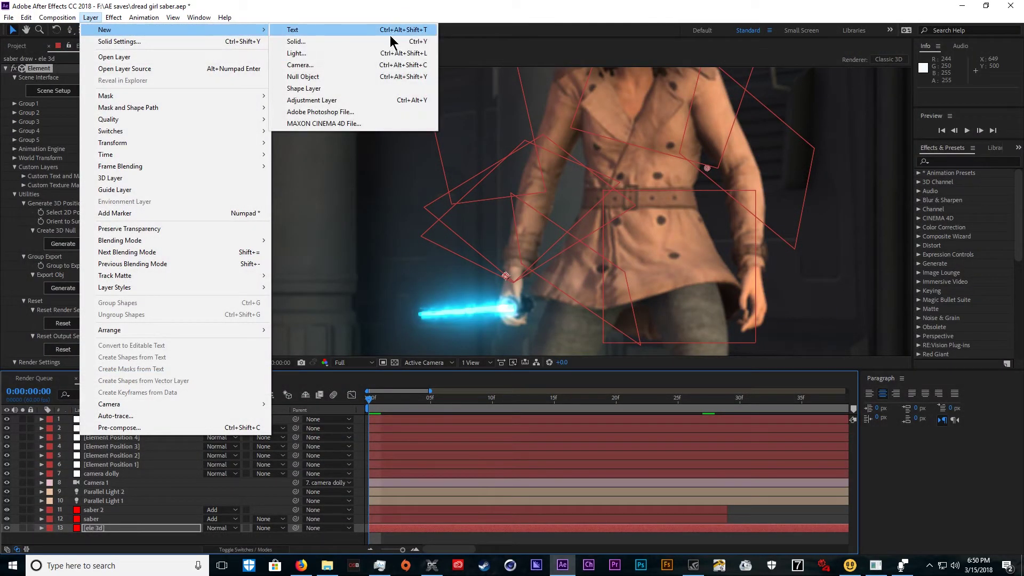
left_click(325, 64)
left_click(225, 213)
type("75")
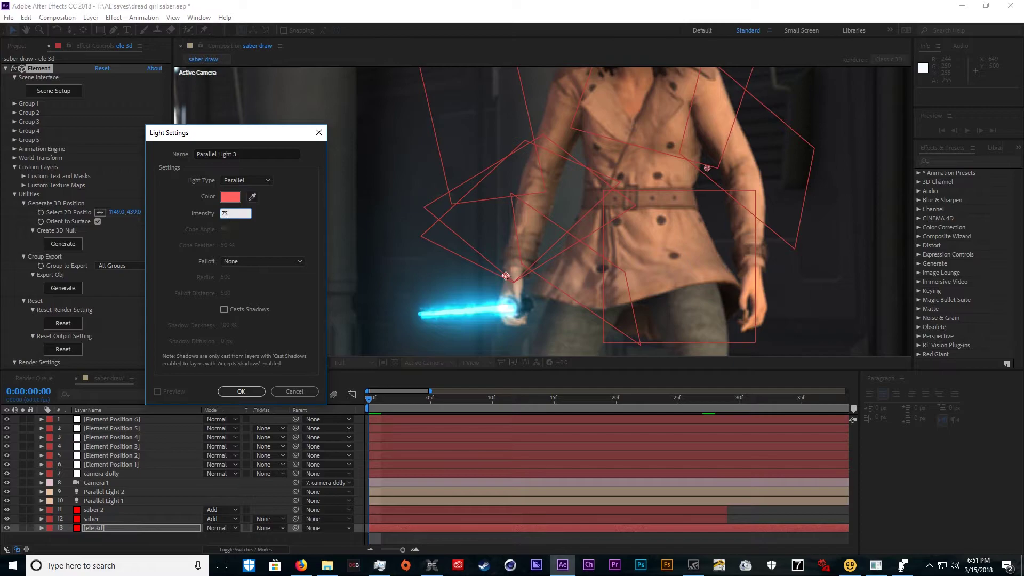
left_click(234, 191)
left_click(651, 471)
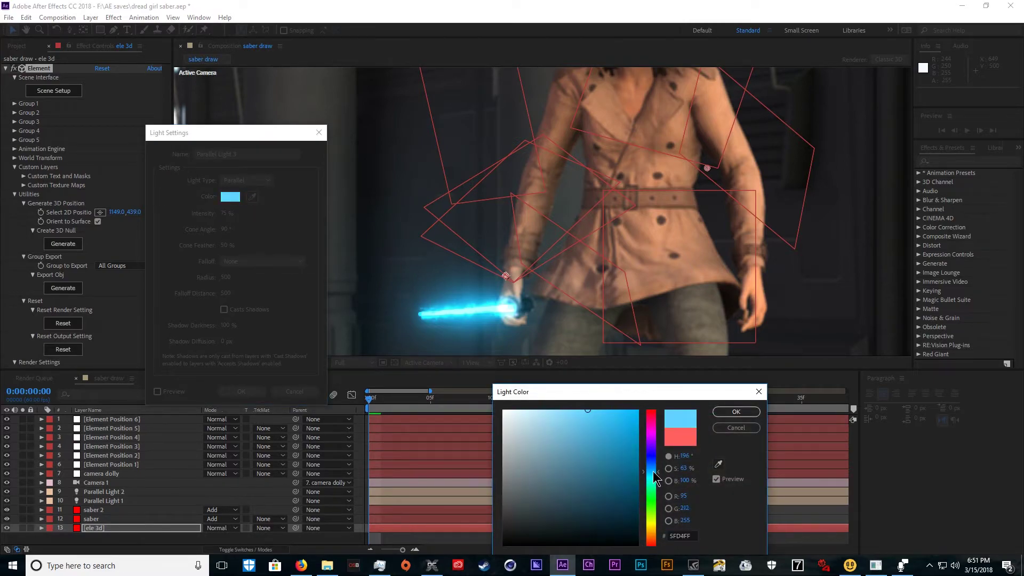
left_click(718, 464)
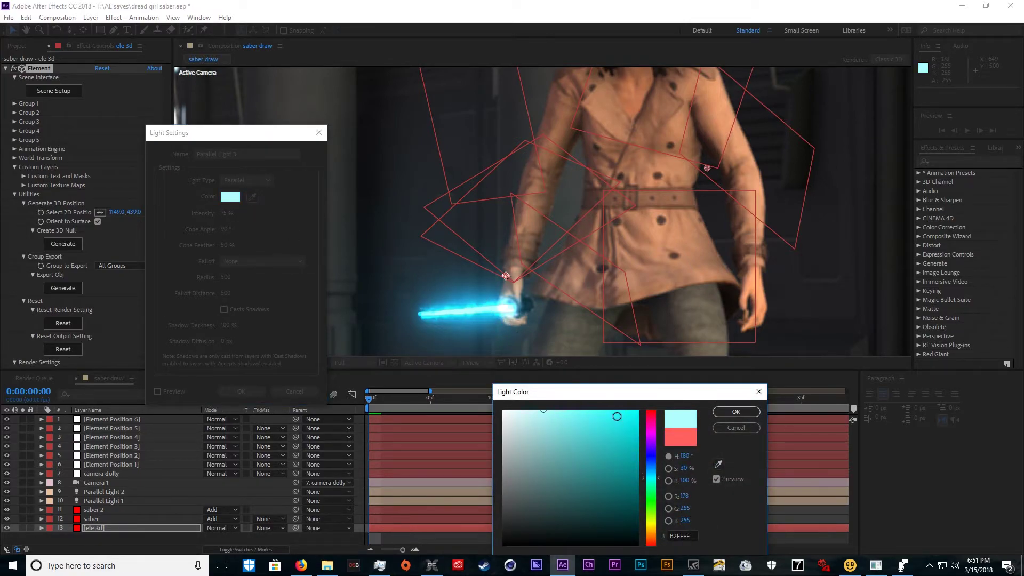
left_click(189, 42)
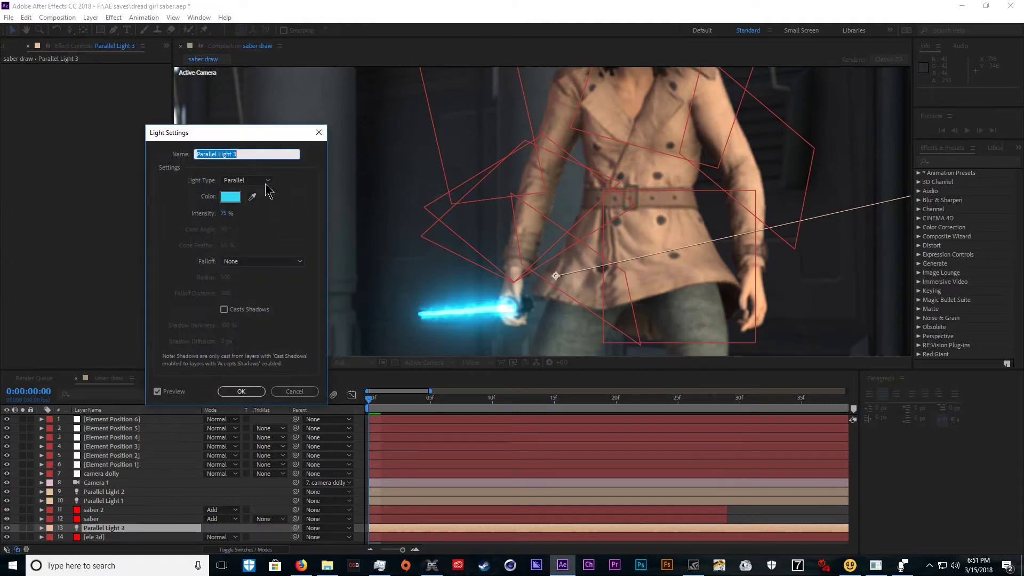
left_click(246, 180)
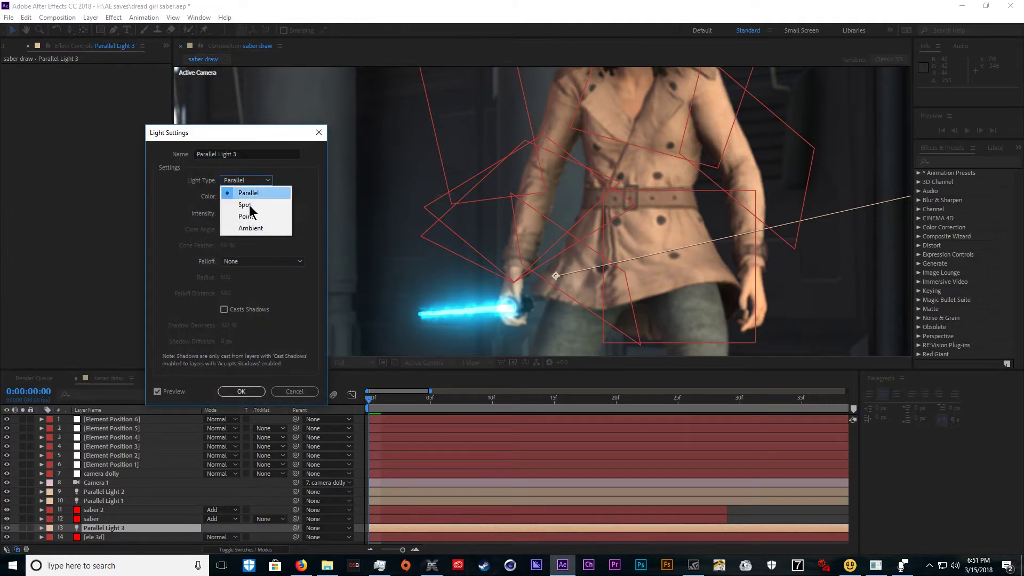
left_click(249, 215)
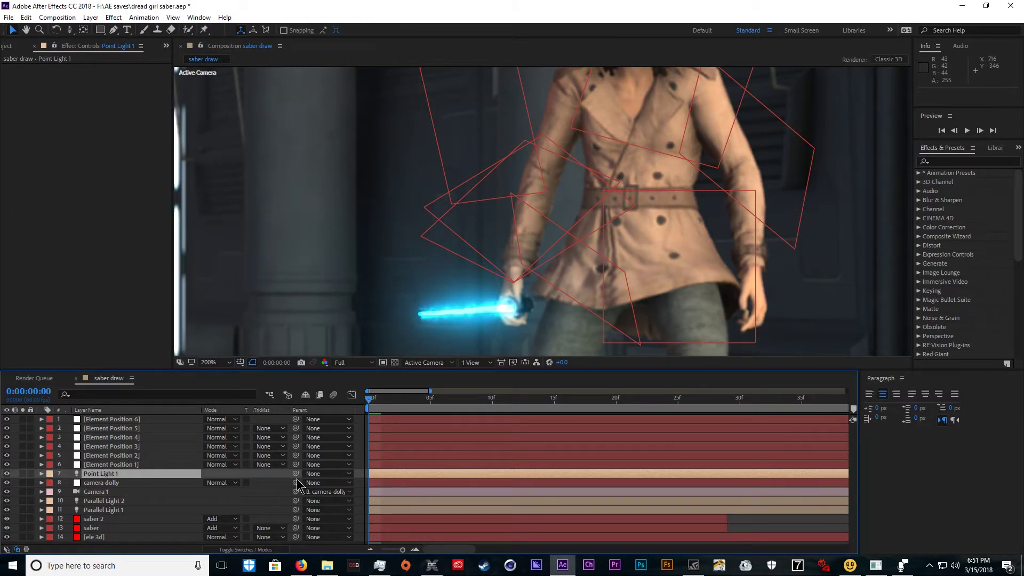
- Keyframe the point light's position at frame 0 with the position copied from Element Position 1, and delete that null
key("p")
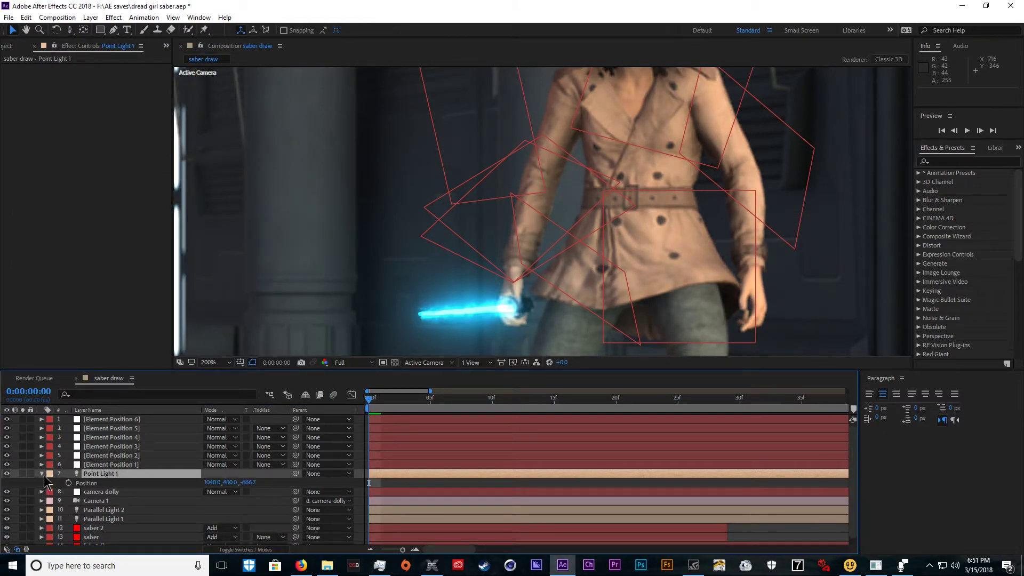
left_click(69, 482)
left_click(123, 464)
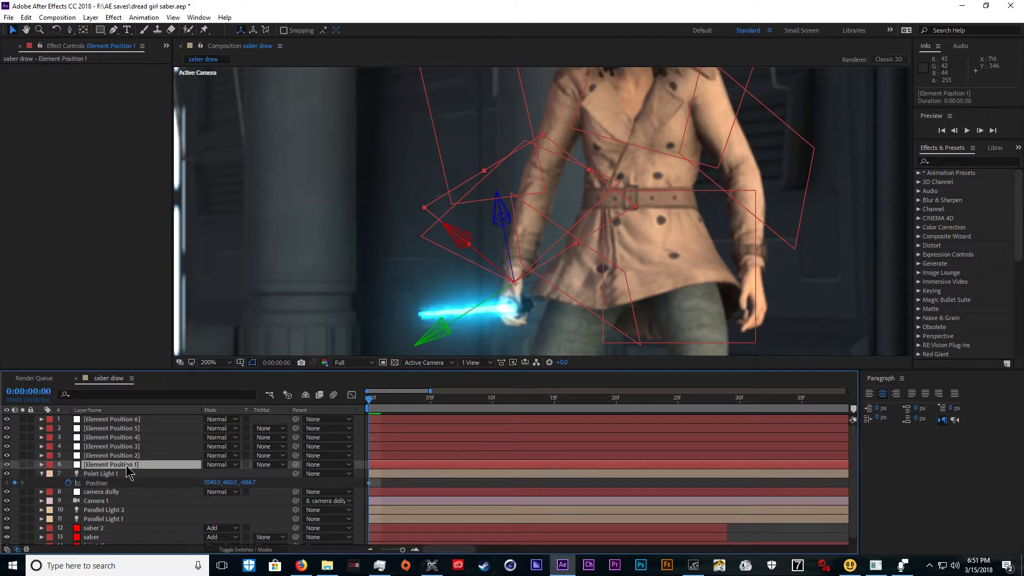
key("p")
left_click(106, 474)
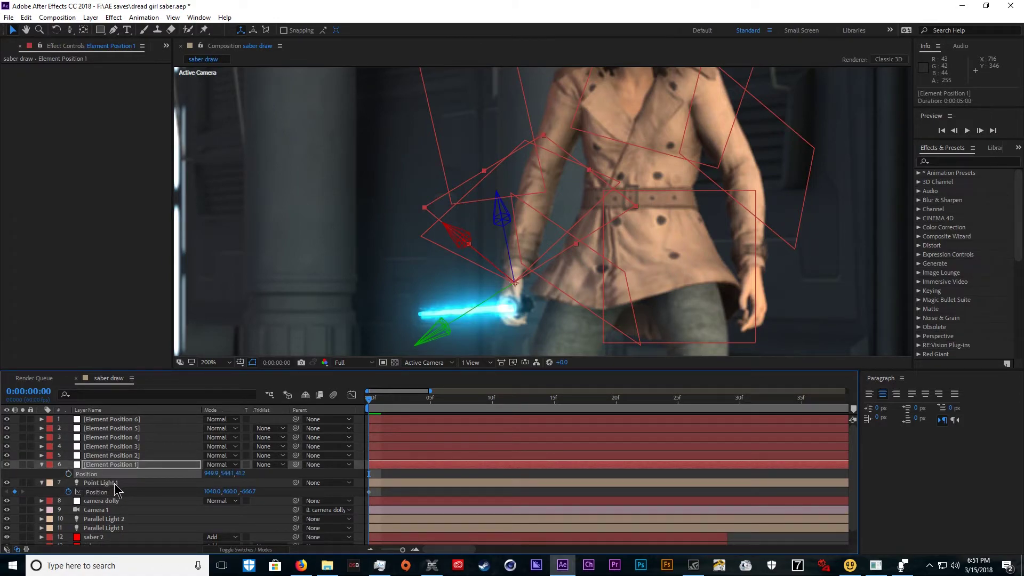
left_click(89, 492)
key("ctrl+v")
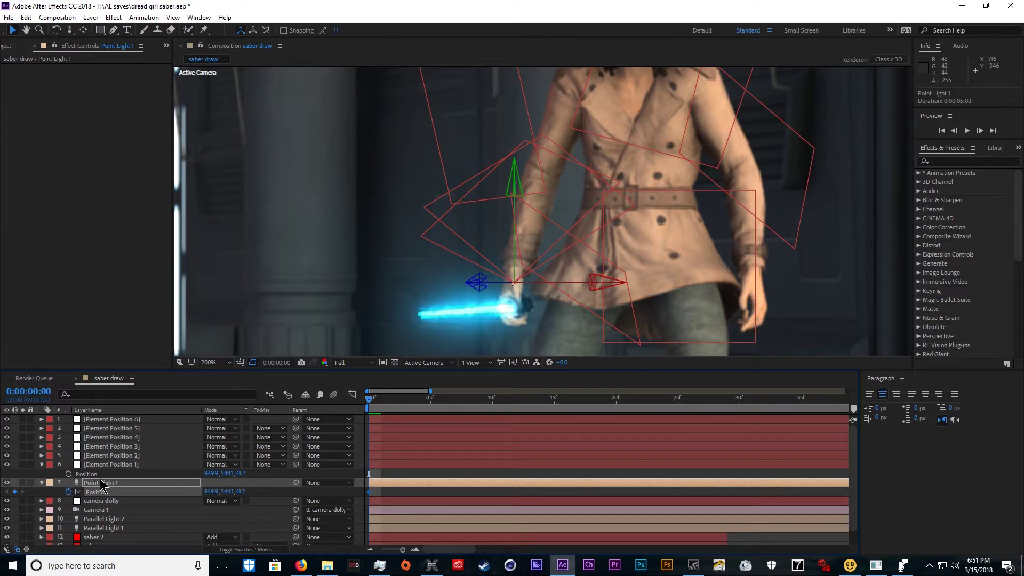
left_click(103, 465)
key("Delete")
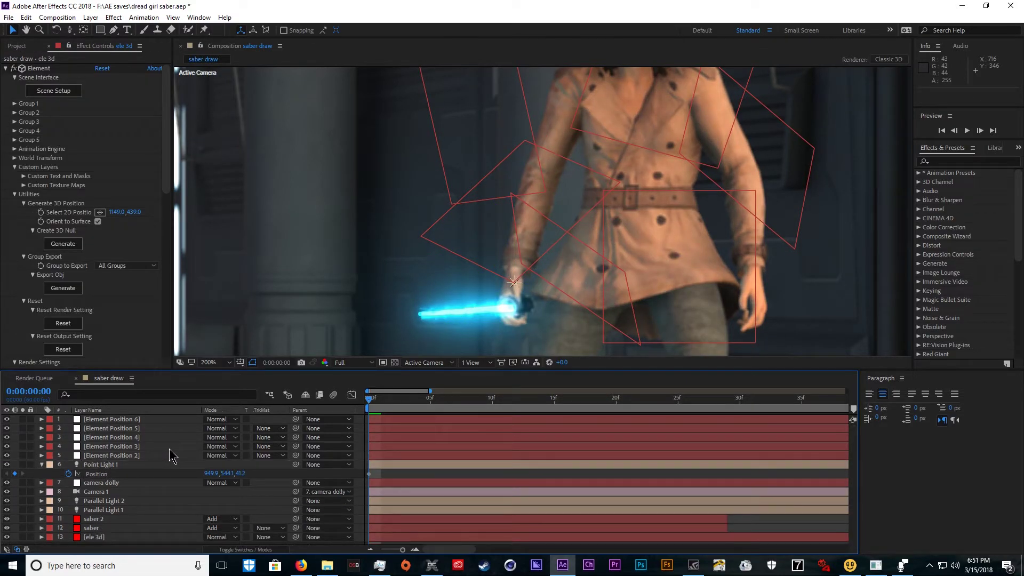
- At frame 6, keyframe the point light's position with the position copied from Element Position 2, and delete that null
key("Page_Down")
key("Page_Down")
key("Page_Down")
key("Page_Down")
key("Page_Down")
key("Page_Down")
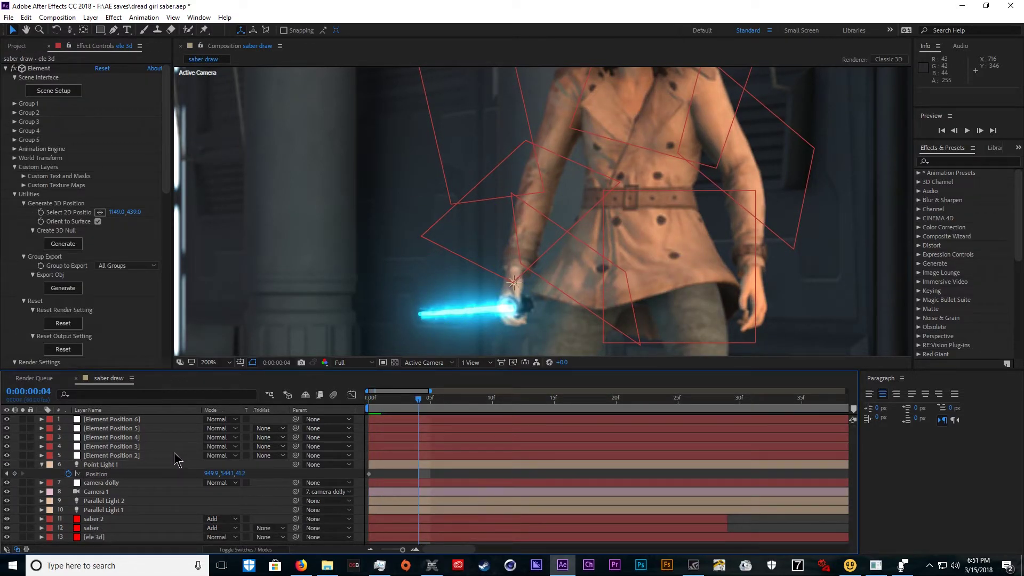
left_click(154, 456)
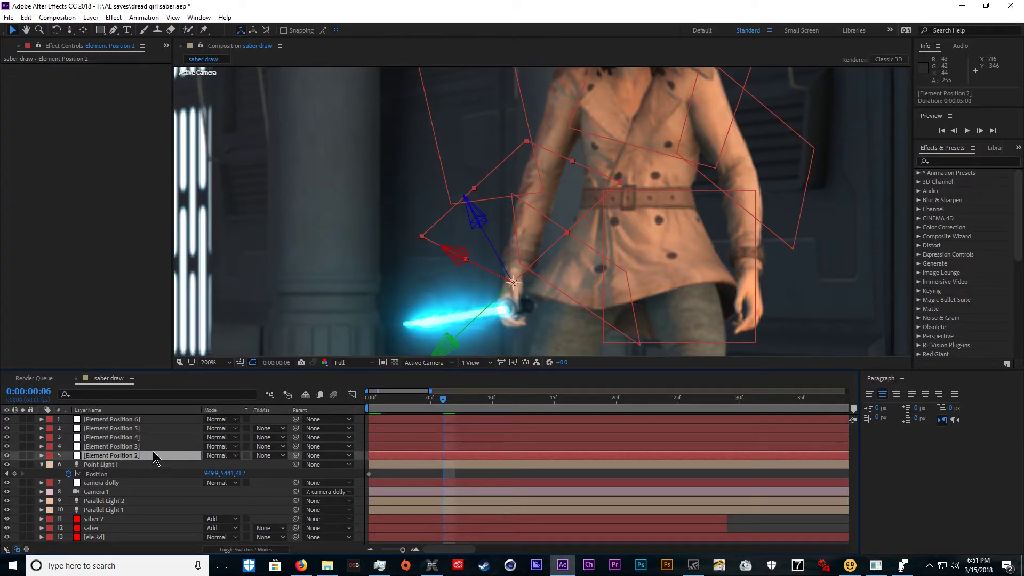
key("p")
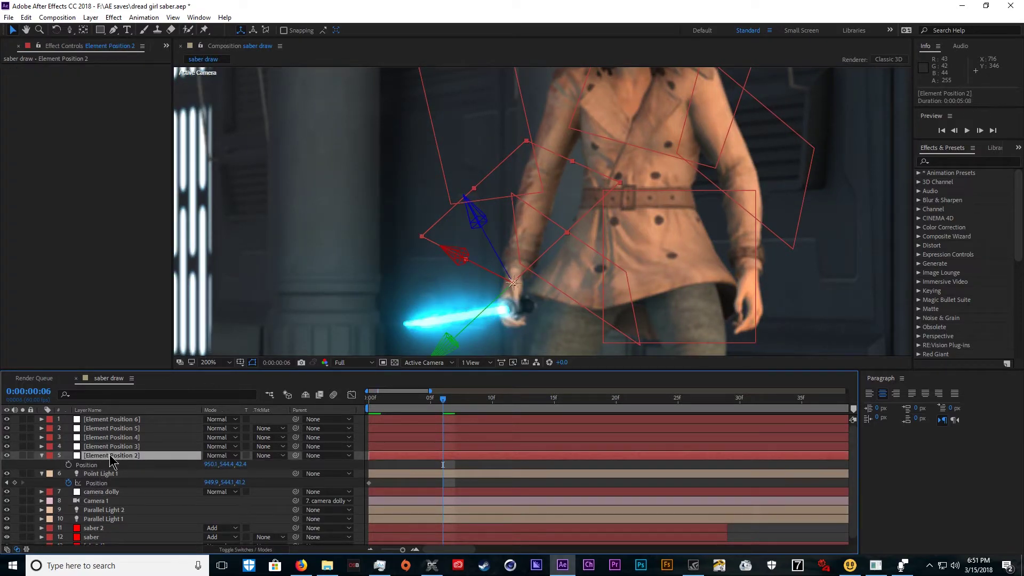
left_click(97, 465)
left_click(96, 483)
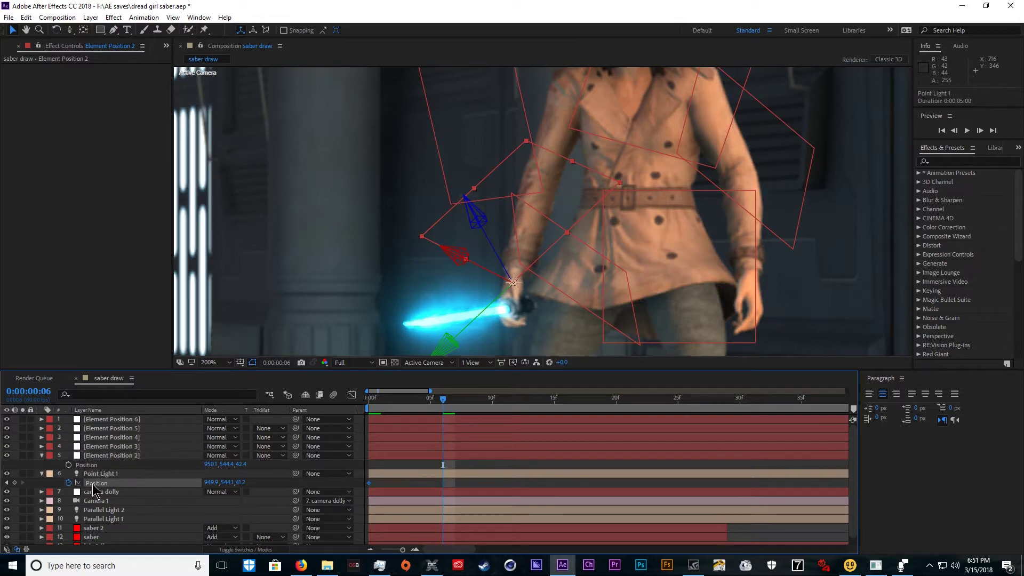
key("ctrl+v")
left_click(400, 455)
key("Delete")
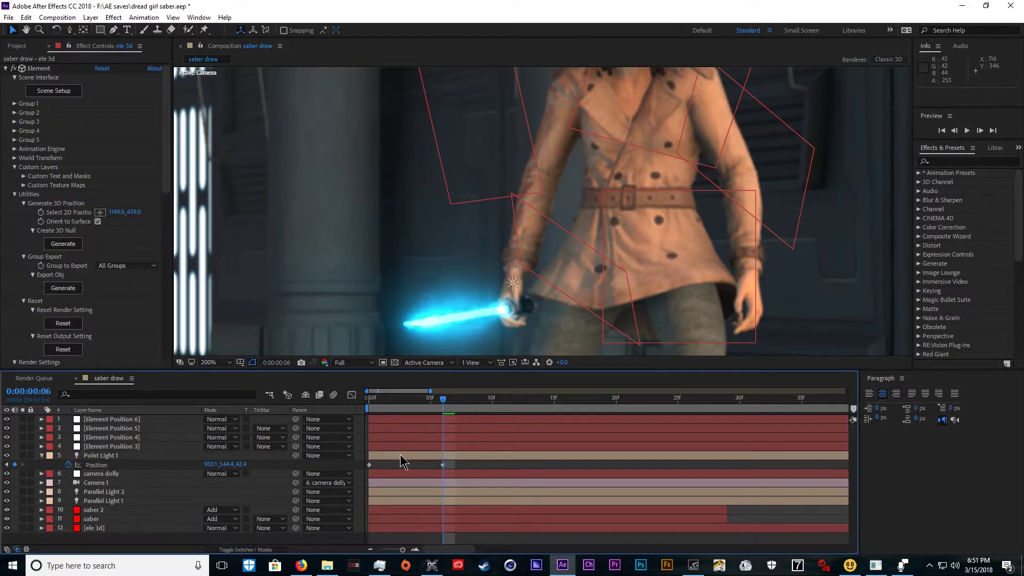
- At frame 12, keyframe the point light's position with the position copied from Element Position 3
key("Page_Down")
key("Page_Down")
key("Page_Down")
key("Page_Down")
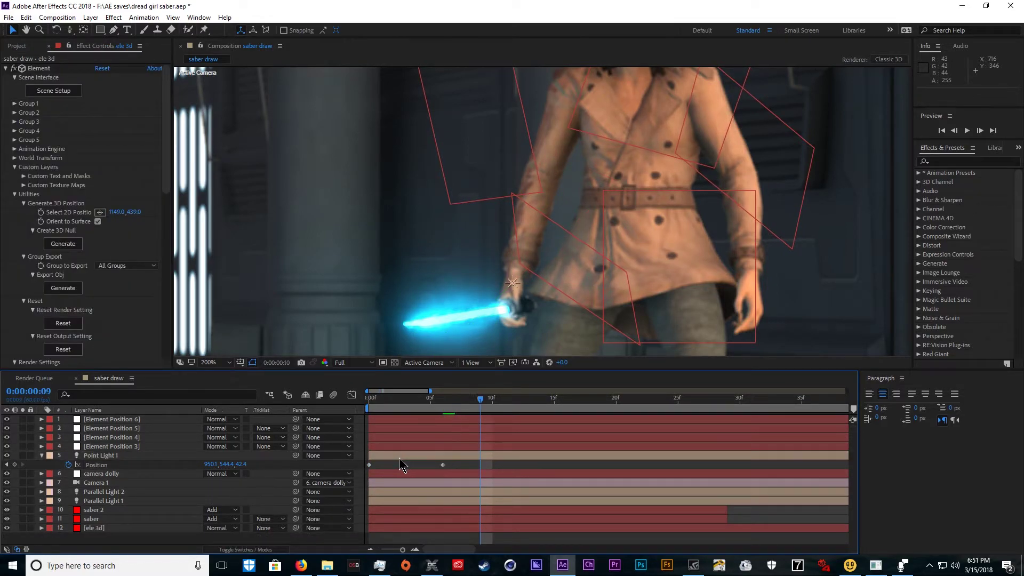
key("Page_Down")
key("Page_Down")
left_click(112, 447)
key("p")
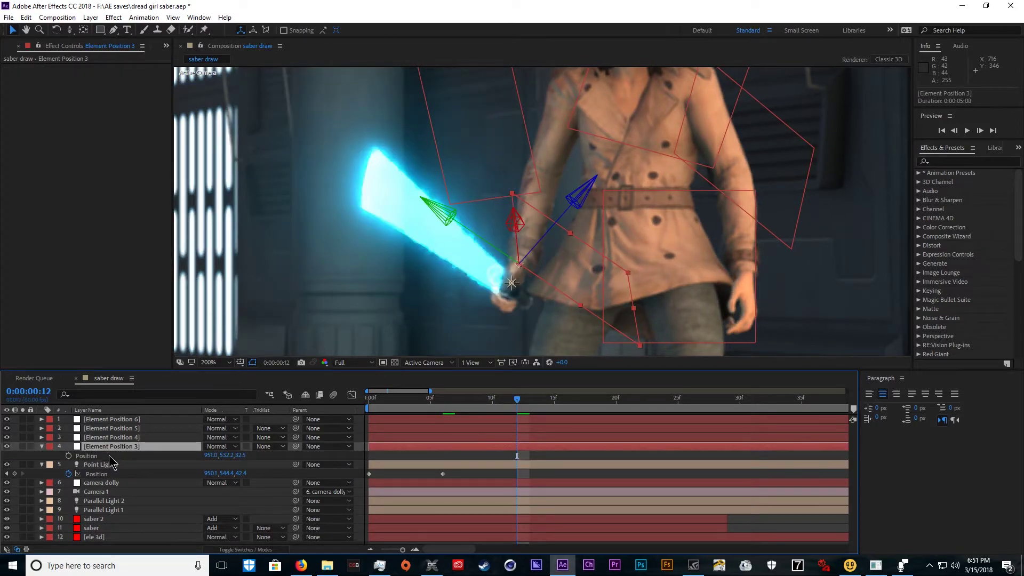
left_click(104, 455)
key("ctrl+c")
left_click(100, 465)
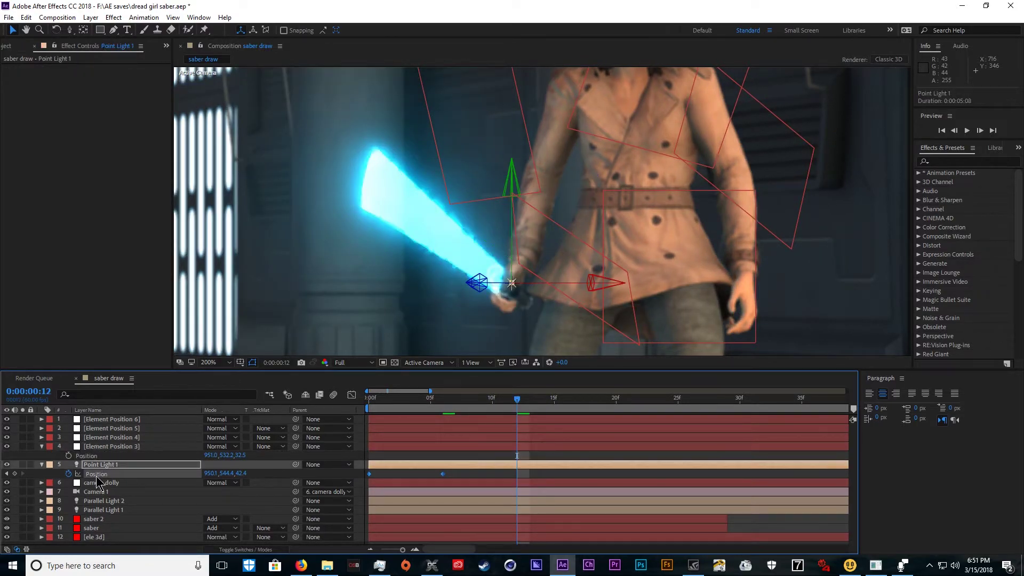
key("ctrl+v")
- Review the saber's movement up to frame 19 and add a point light position keyframe at frame 14 using Element Position 3's position
key("Page_Down")
key("Page_Down")
key("Page_Down")
key("Page_Down")
key("Page_Down")
key("Page_Down")
key("Page_Down")
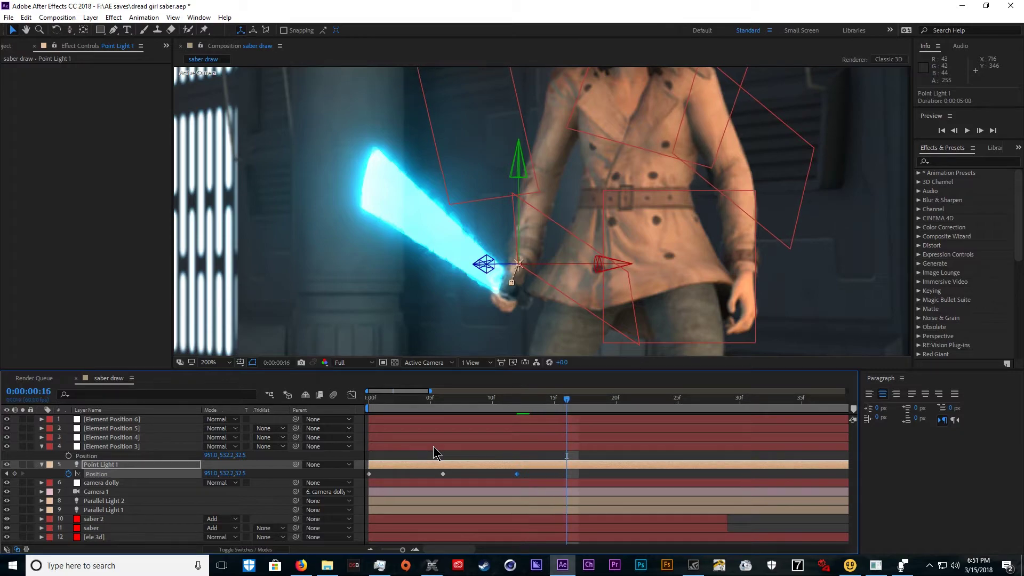
left_click(520, 455)
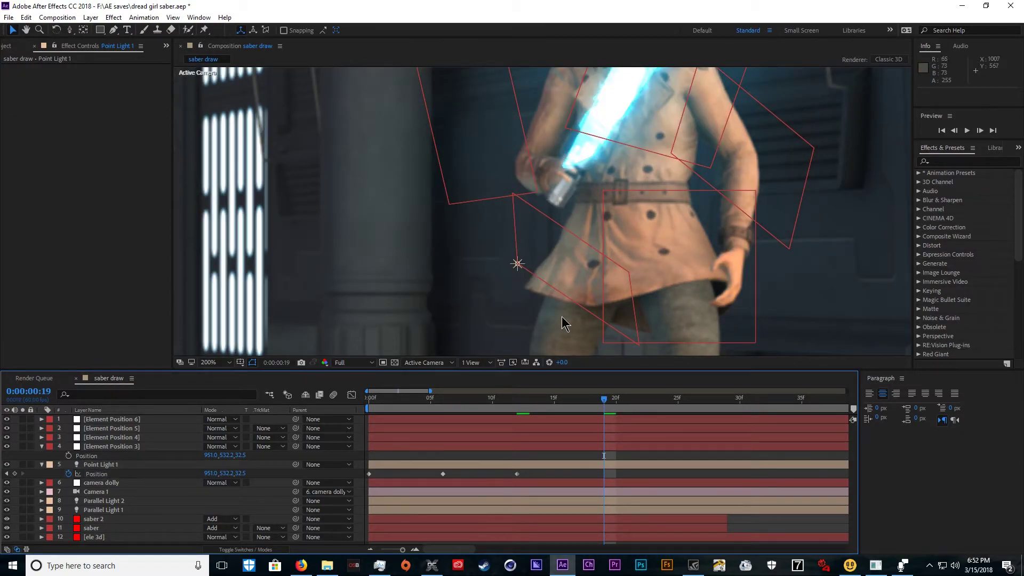
key("Page_Up")
key("Page_Up")
key("Page_Up")
left_click(588, 448)
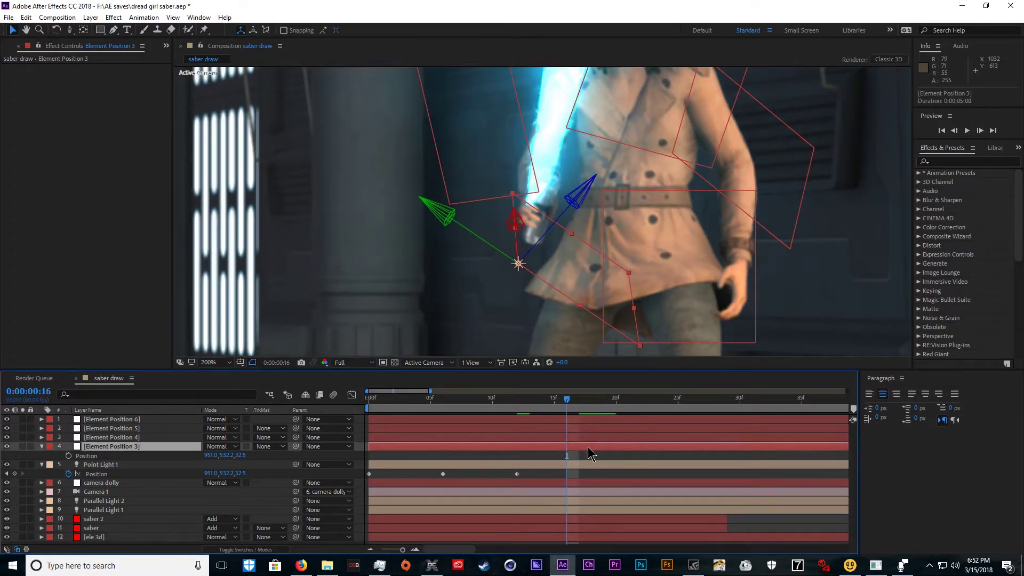
key("Page_Up")
key("Page_Up")
left_click(101, 464, "shift")
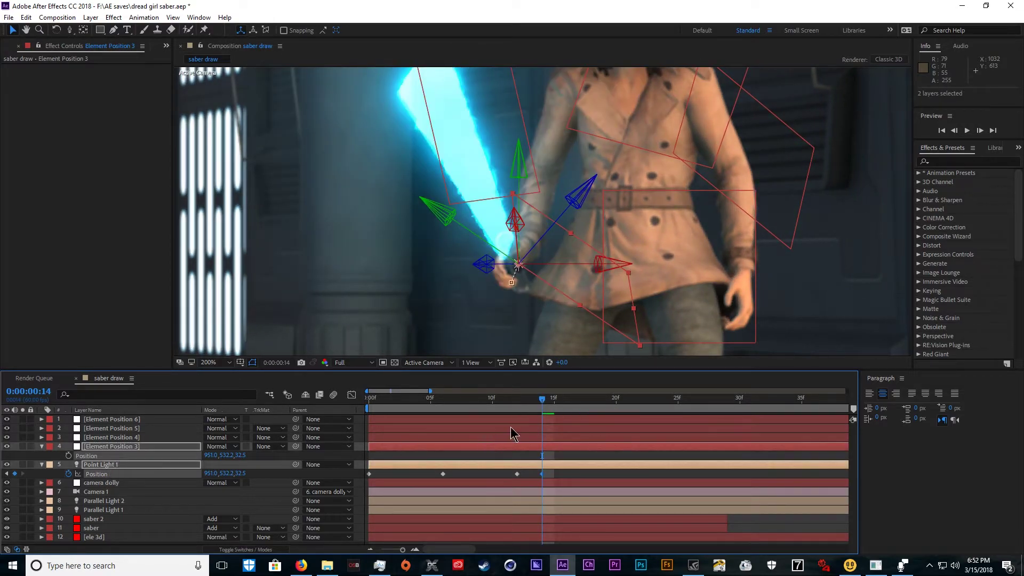
- Try deleting the point light's position keyframe at frame 12 and undo the deletion
left_click(522, 410)
left_click(517, 473)
key("Delete")
key("ctrl+z")
- At frame 15, keyframe the point light's position with Element Position 3's position, and delete that null
left_click(483, 407)
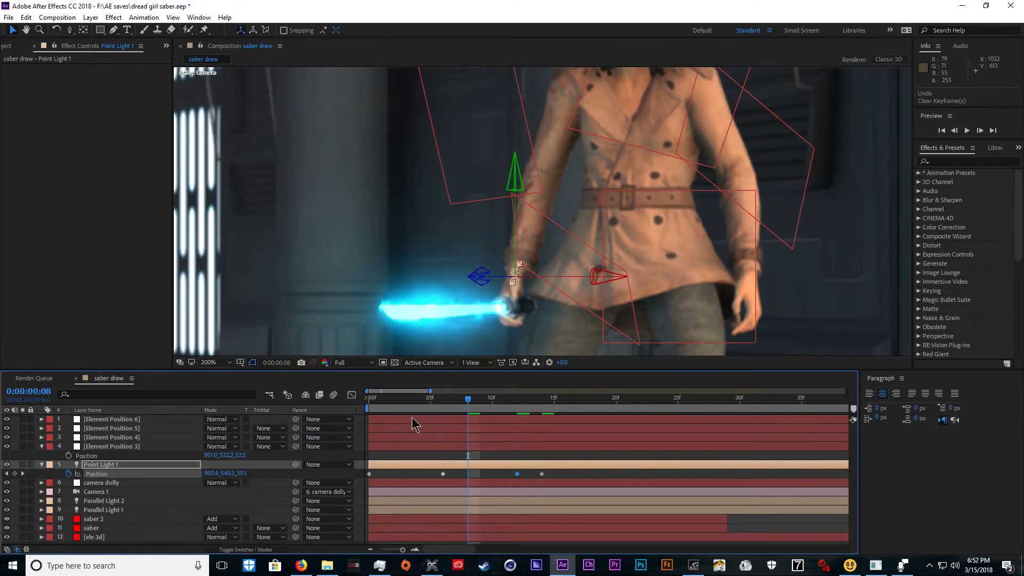
left_click_drag(484, 406, 571, 406)
left_click(565, 448)
key("Page_Up")
key("Page_Up")
left_click(107, 456)
left_click(110, 472)
key("ctrl+v")
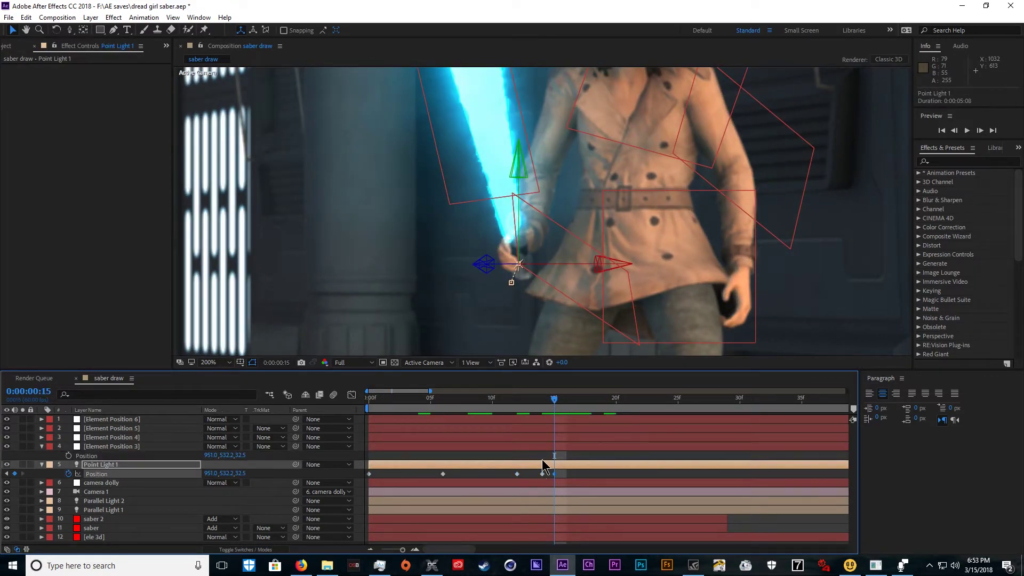
key("Page_Down")
key("Page_Down")
left_click(567, 447)
key("Delete")
- At frame 18, keyframe the point light's position with the position copied from Element Position 4, and delete that null
left_click(587, 436)
key("Page_Down")
key("p")
left_click(110, 464)
key("ctrl+v")
left_click(532, 436)
key("Delete")
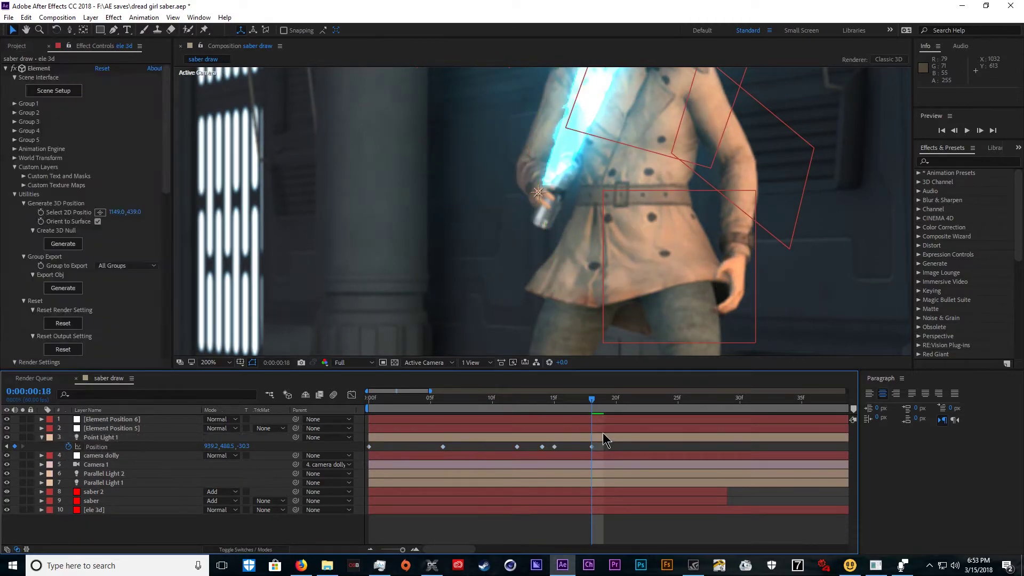
- At frame 24, keyframe the point light's position with the position copied from Element Position 5, and delete that null
left_click(603, 429)
key("p")
left_click(90, 437)
left_click(104, 446)
key("ctrl+v")
left_click(119, 429)
key("Delete")
- At frame 28, keyframe the point light's position with the position copied from Element Position 6, and delete that null
left_click(121, 419)
key("p")
key("Page_Down")
key("Page_Down")
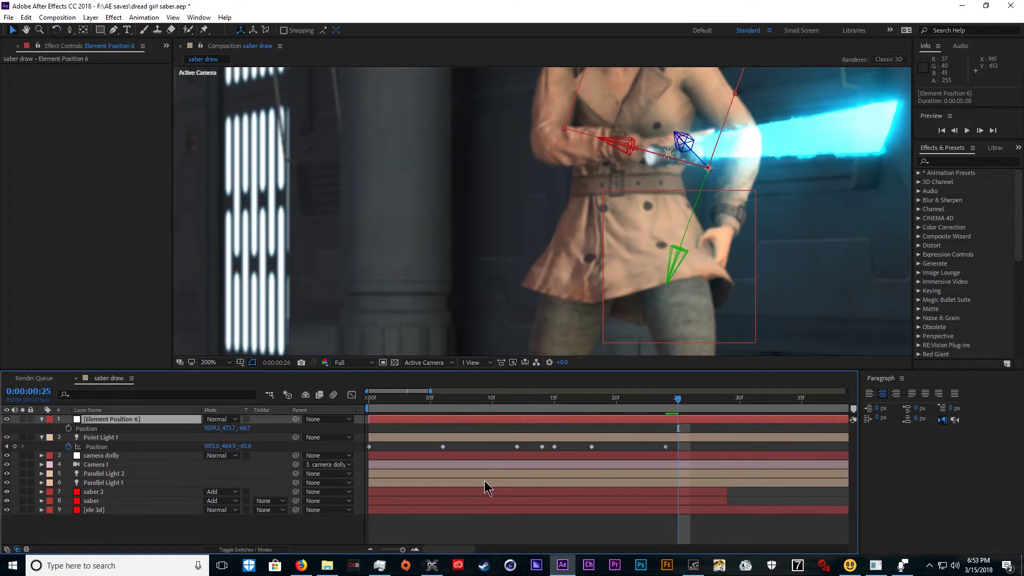
key("Page_Down")
key("Page_Down")
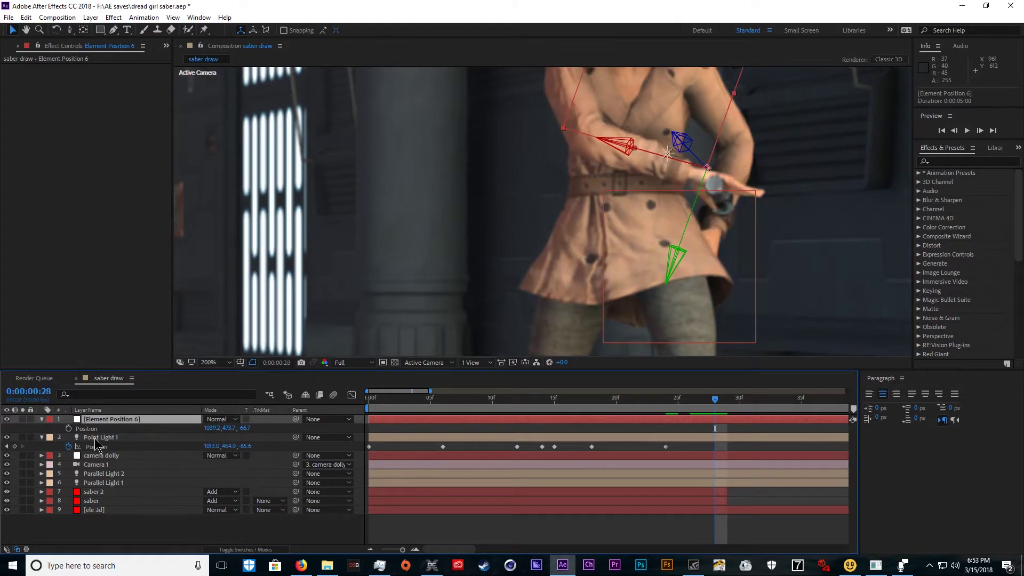
left_click(104, 447)
key("ctrl+v")
left_click(124, 420)
key("Delete")
- Move the point light along X toward the blade, to about 909.6 at frame 6 and 897.4 at frame 0, and preview the animation
key("Home")
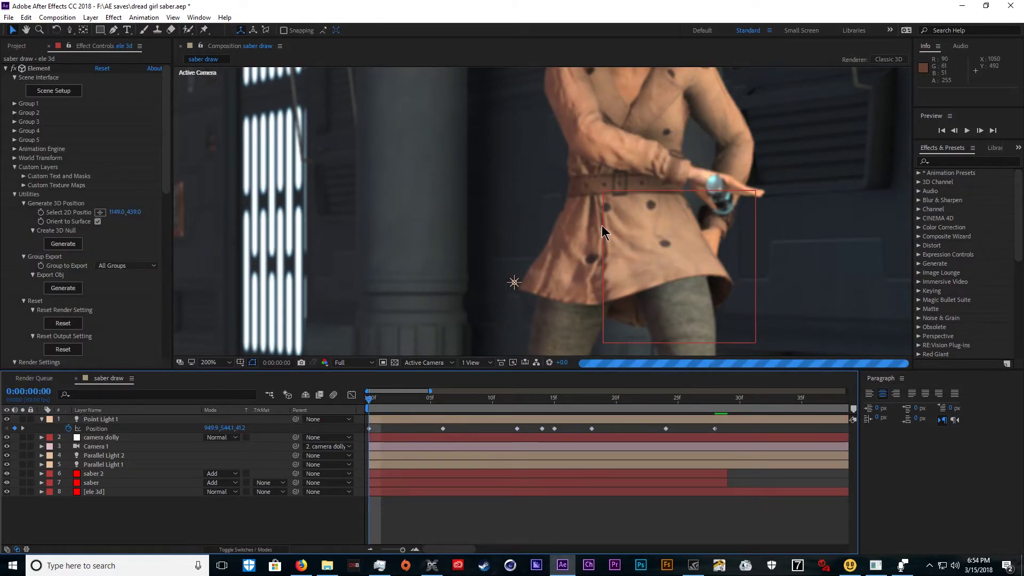
key("Page_Down")
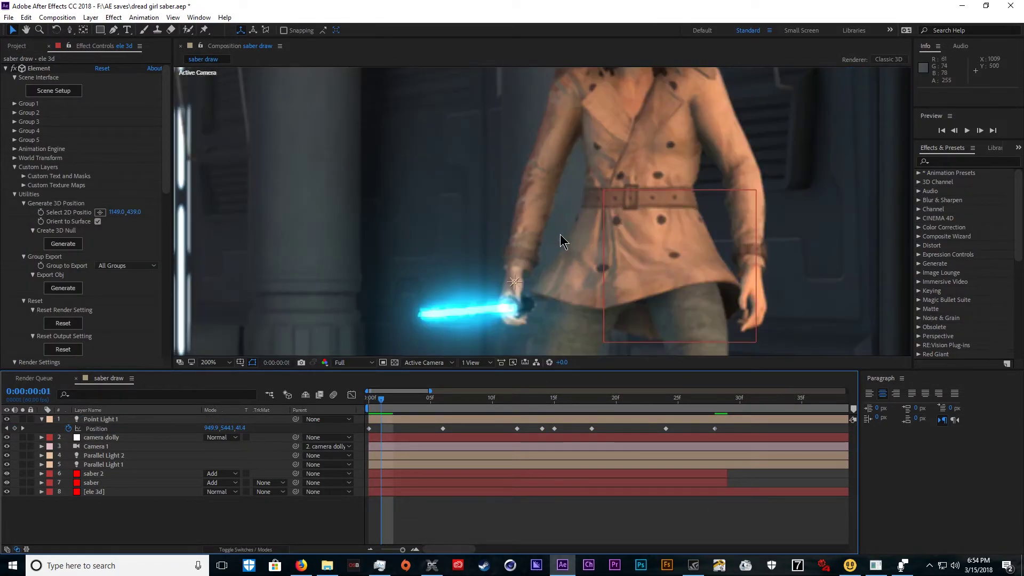
left_click(133, 419)
key("t")
key("p")
left_click_drag(483, 399, 444, 398)
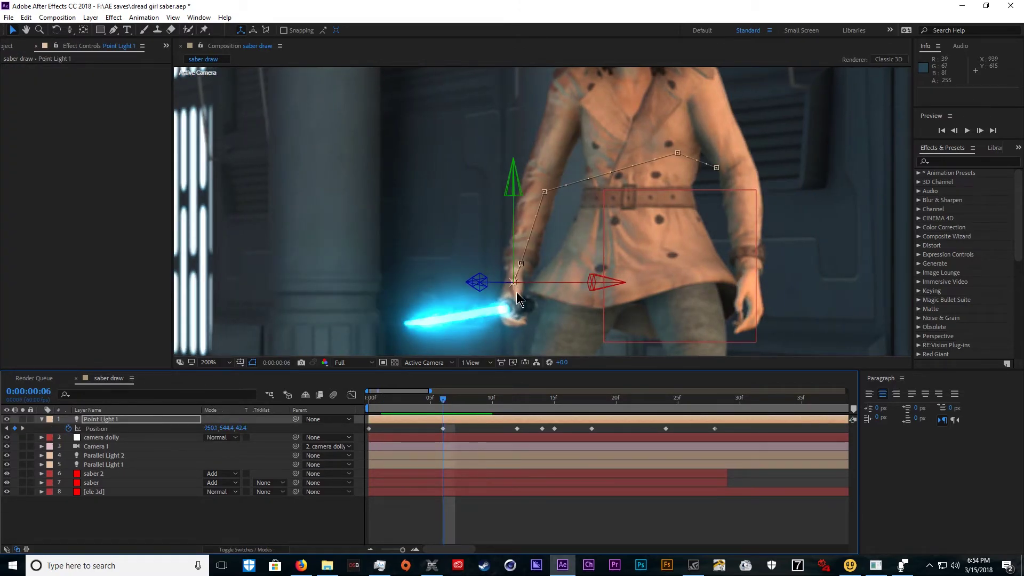
left_click(486, 283)
left_click(595, 285)
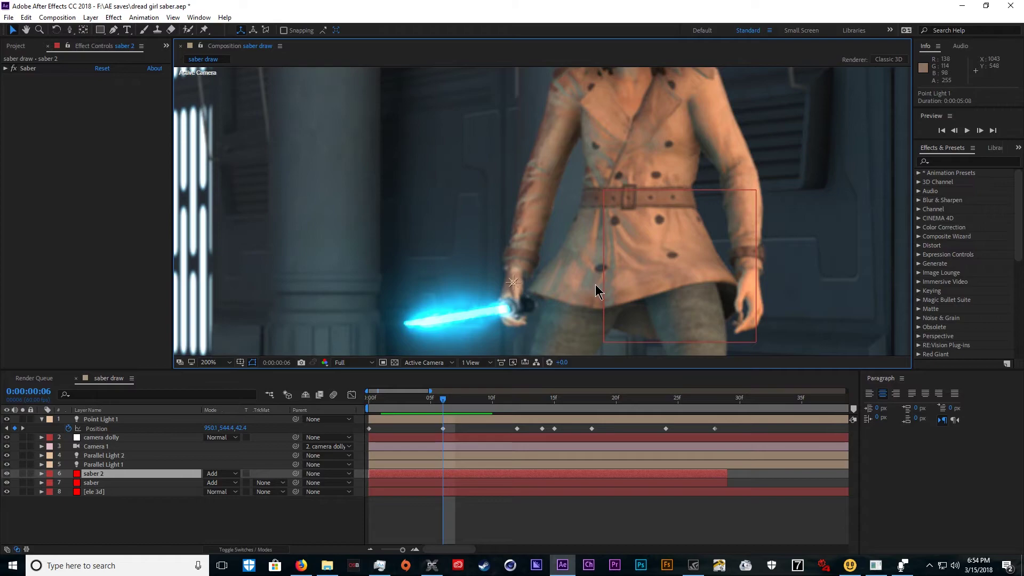
left_click(490, 418)
left_click_drag(608, 286, 552, 288)
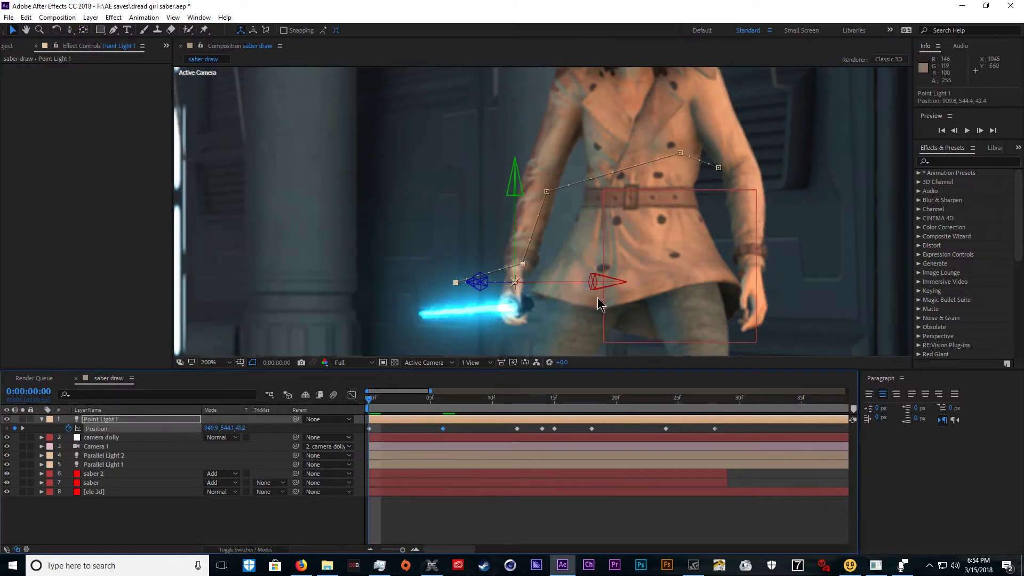
key("comma")
key("space")
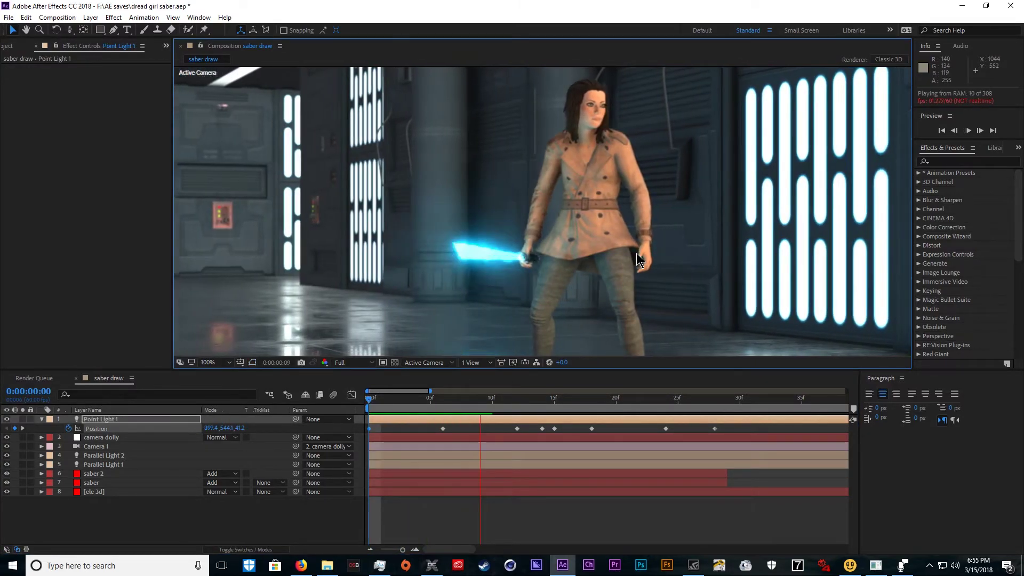
key("space")
key("comma")
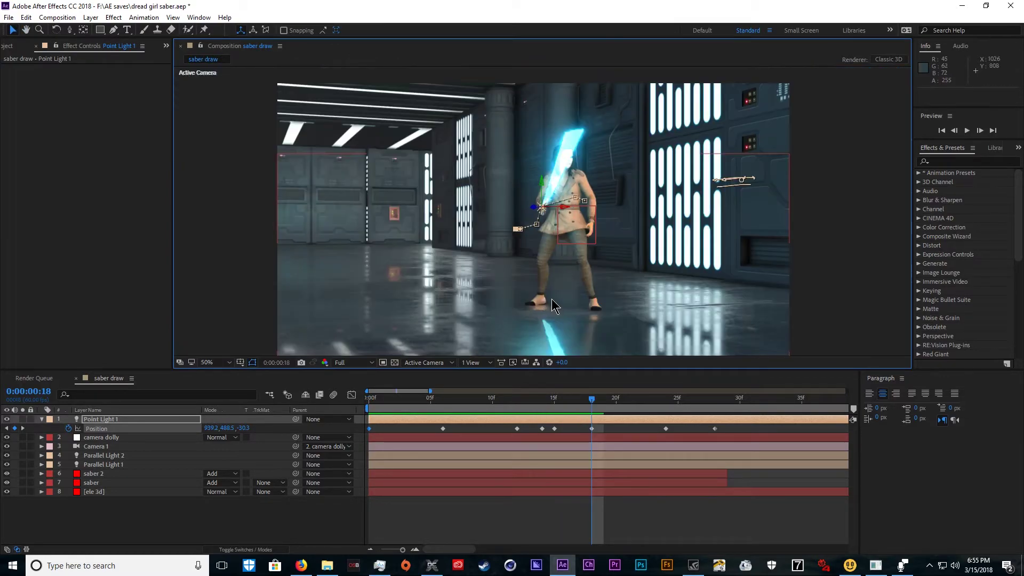
- Create an adjustment layer above the point light and name it looks
mouse_move(270, 32)
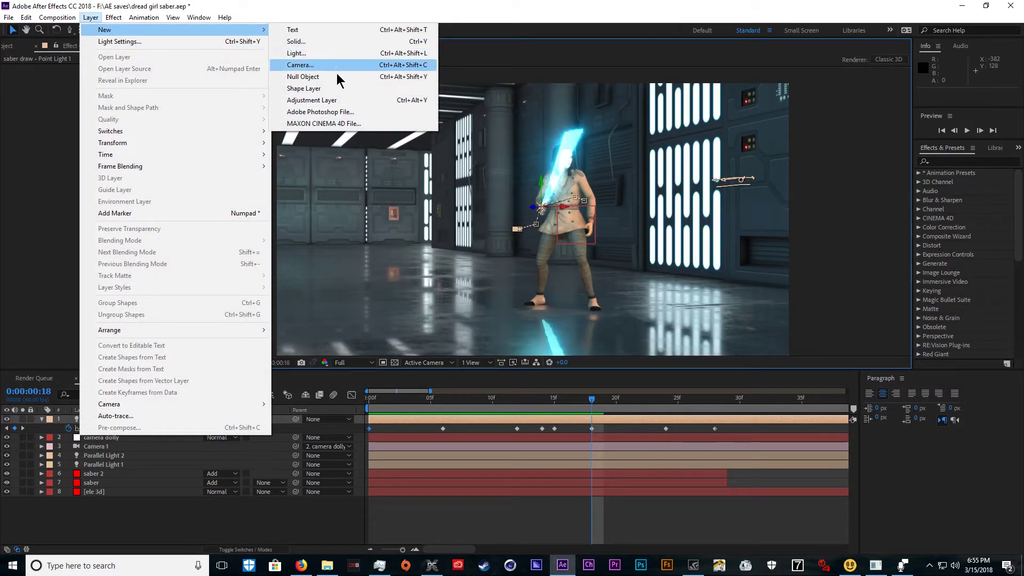
left_click(330, 102)
left_click(114, 420)
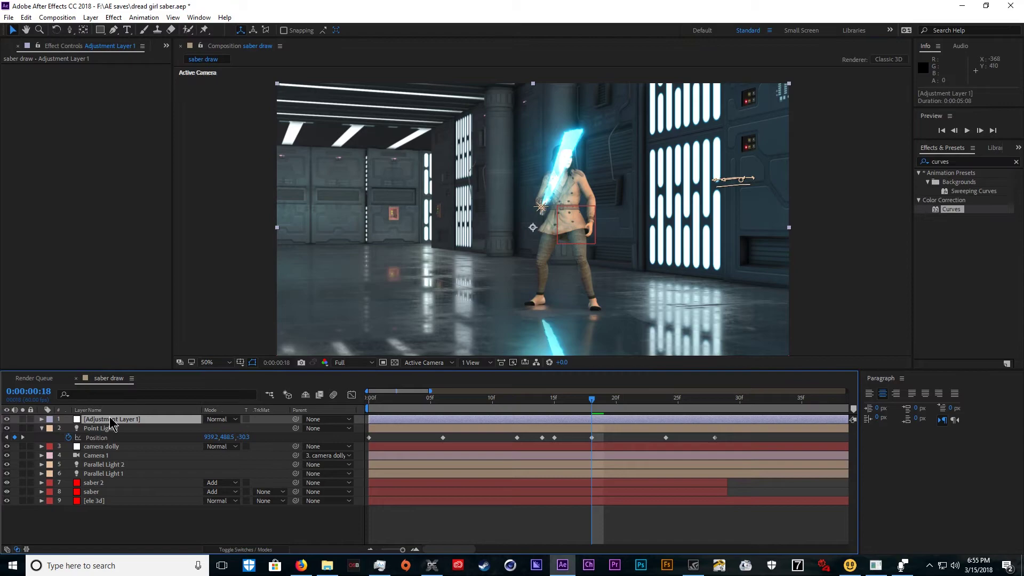
key("Return")
type("looks")
key("Return")
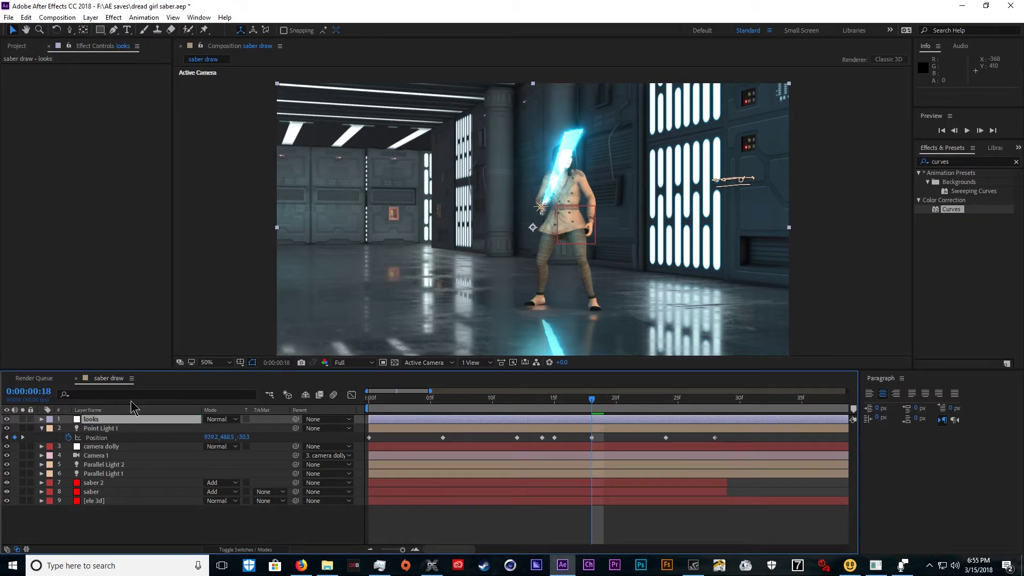
- Find the Magic Bullet Looks effect and apply it to the looks adjustment layer
double_click(969, 161)
type("looks")
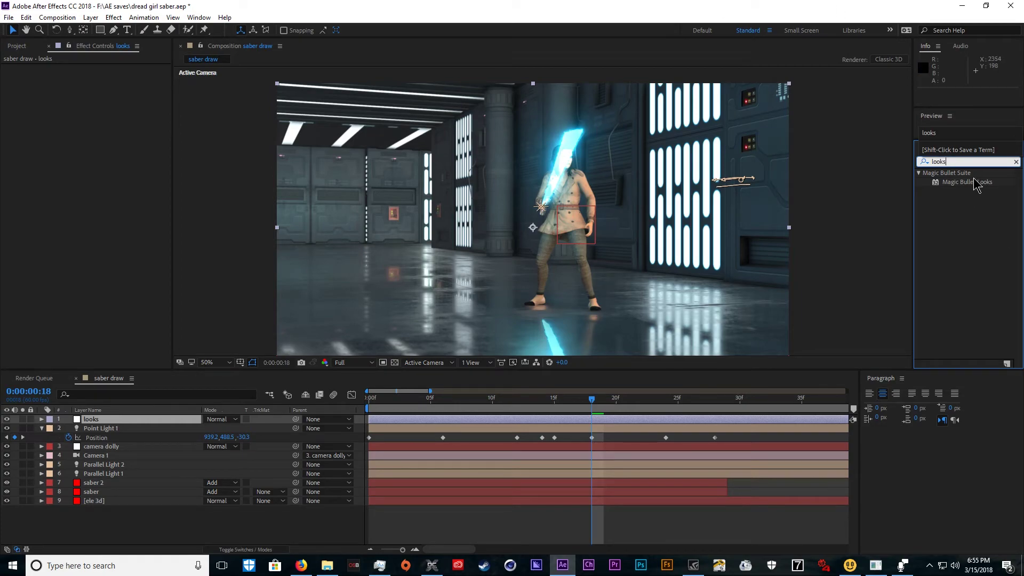
double_click(974, 184)
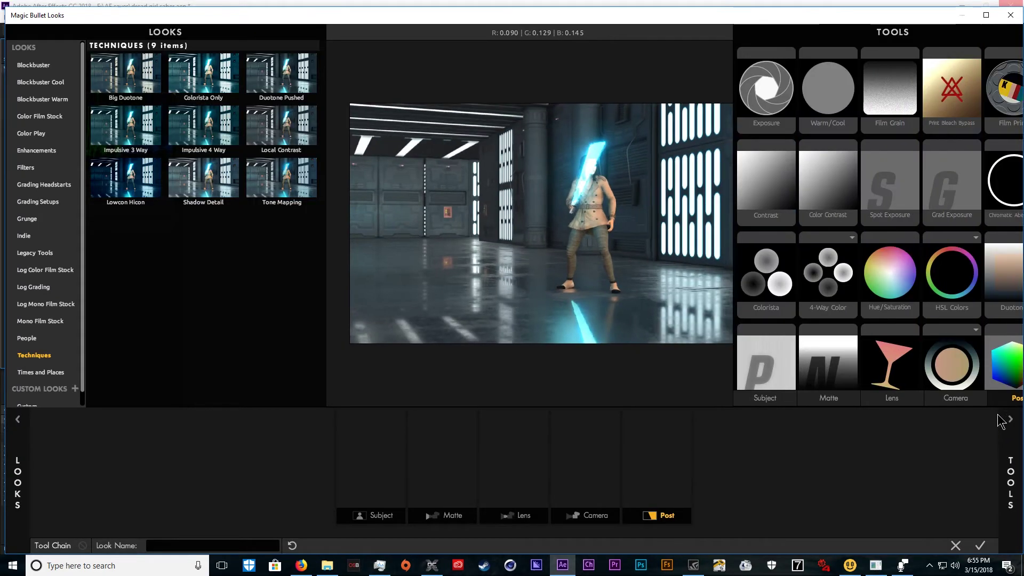
- Build the look from adjusted Chromatic Aberration, Curves and Pop tools, removing the S Curve
left_click_drag(1005, 181, 657, 457)
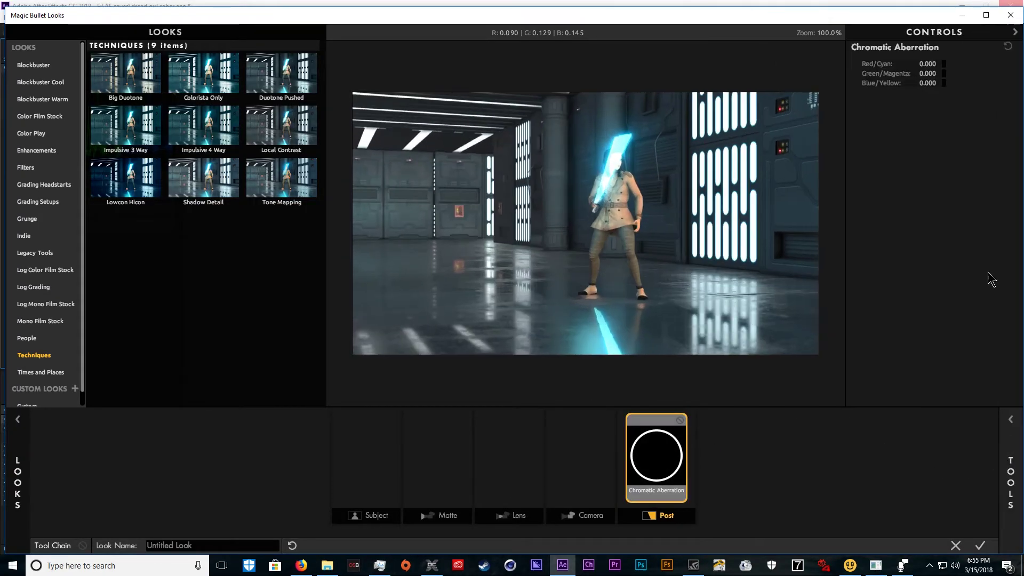
left_click_drag(927, 64, 951, 82)
scroll(603, 251, "up", 3)
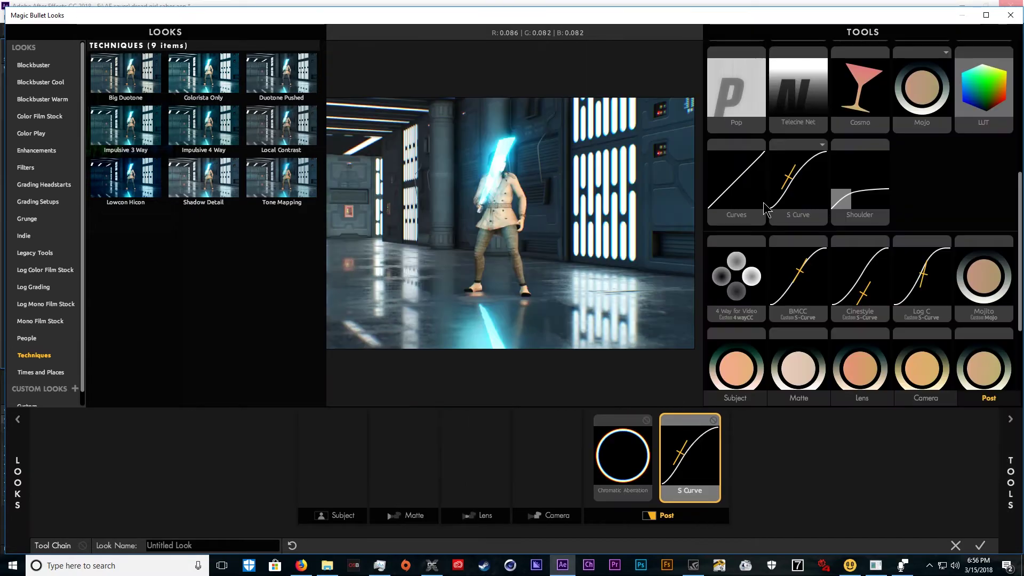
key("Delete")
left_click_drag(750, 190, 573, 457)
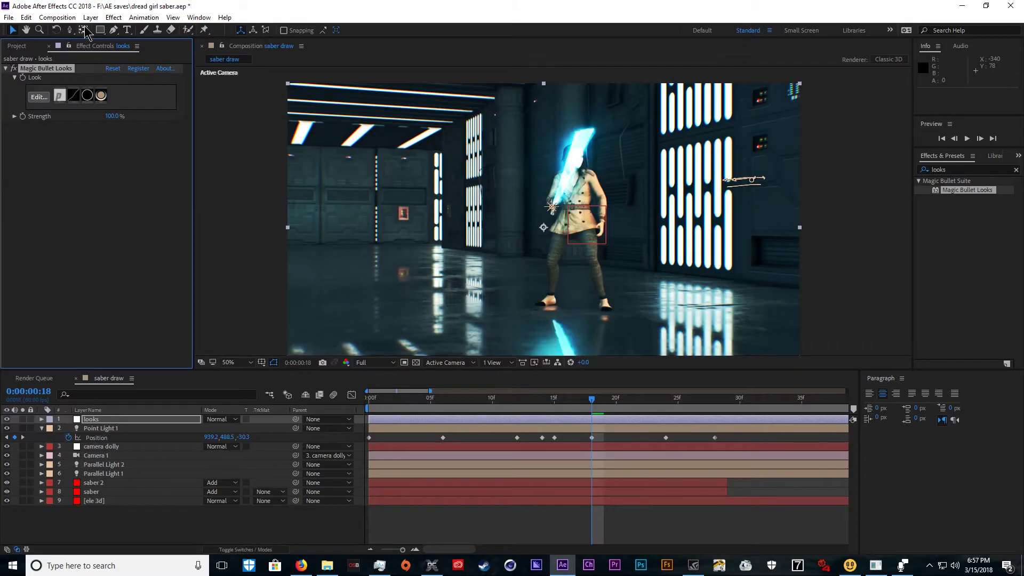
- Create an adjustment layer above the looks layer and apply the Pixel Motion Blur effect to it
left_click(91, 17)
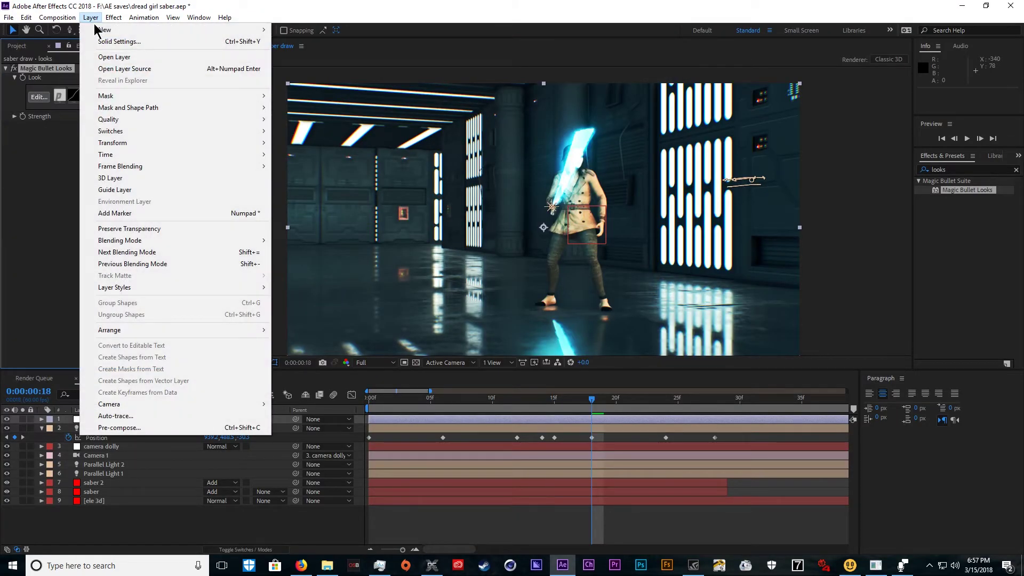
mouse_move(96, 29)
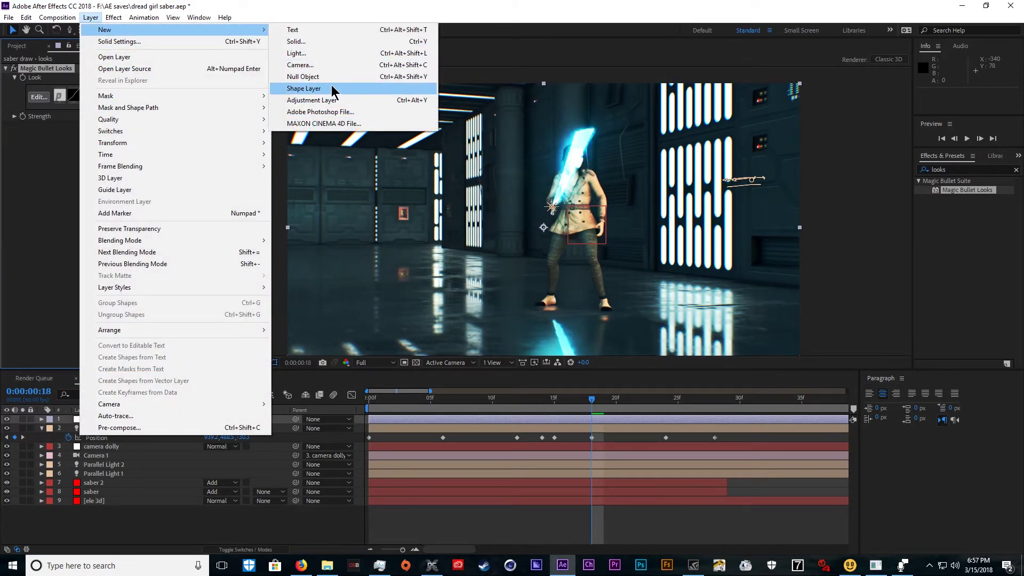
left_click(312, 99)
left_click(965, 169)
type("mot")
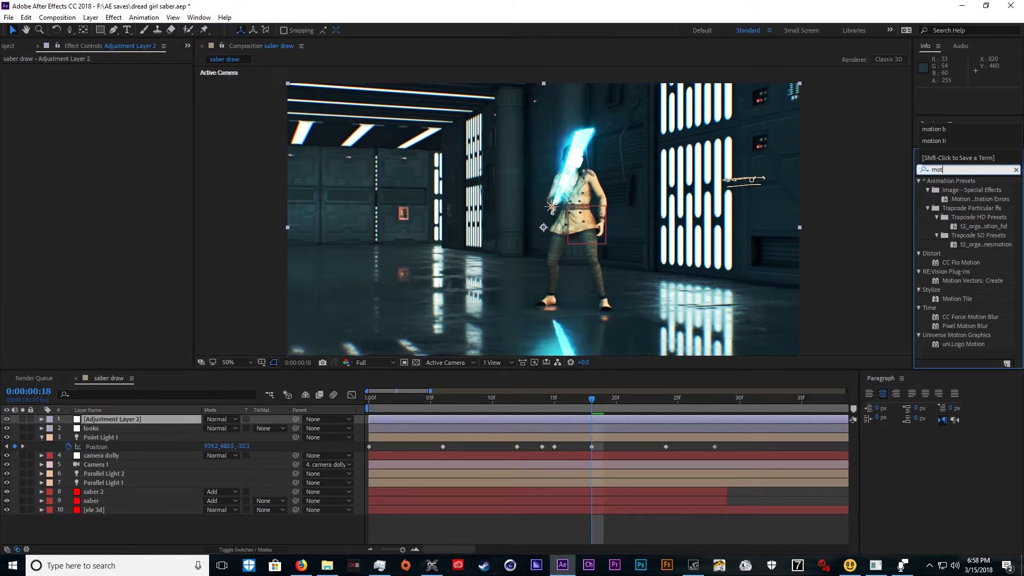
type("ion b")
left_click_drag(965, 201, 587, 420)
left_click_drag(587, 420, 585, 420)
- Set the Pixel Motion Blur's Shutter Samples to 8 and save the project
left_click(110, 96)
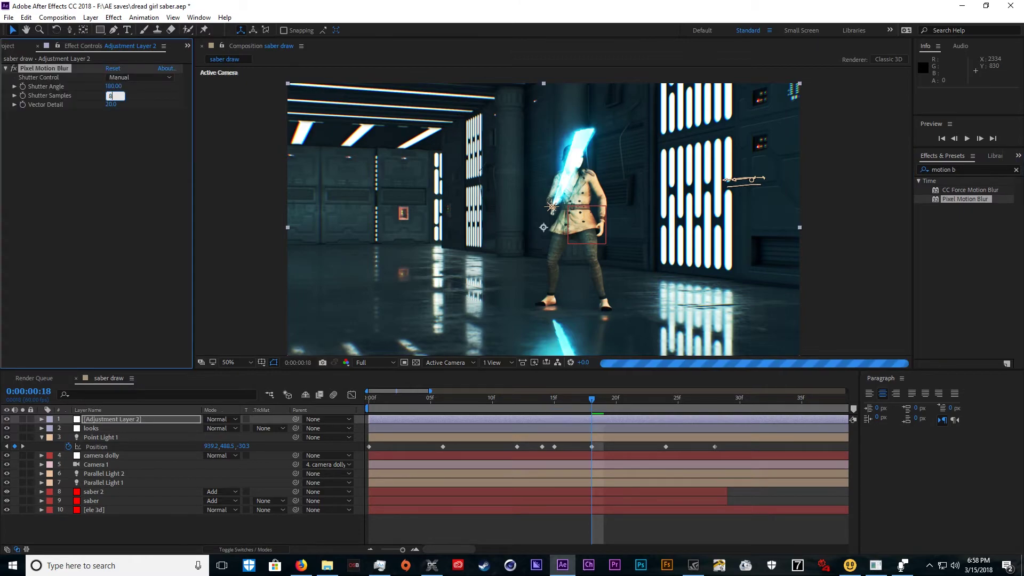
left_click(9, 18)
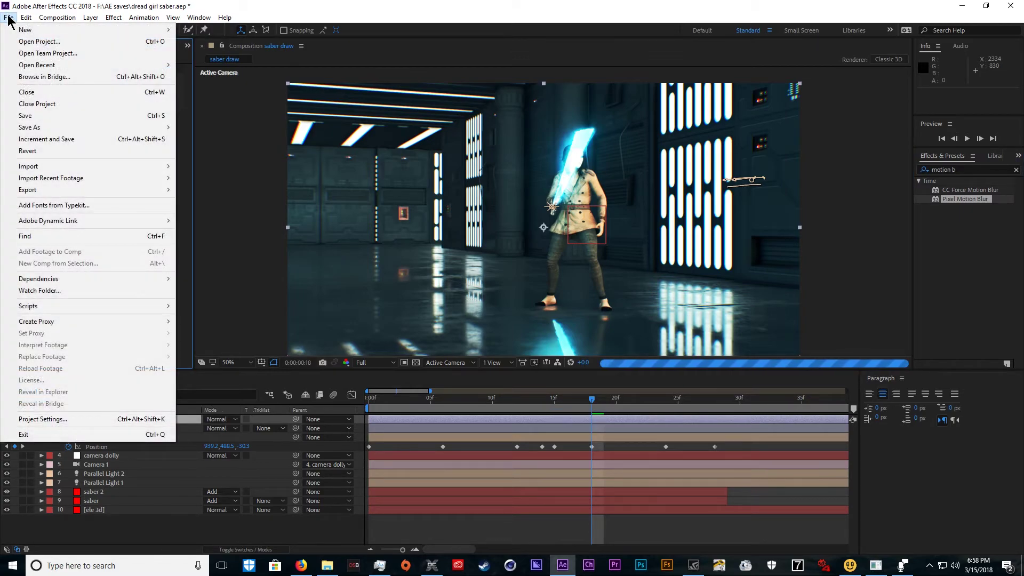
left_click(54, 116)
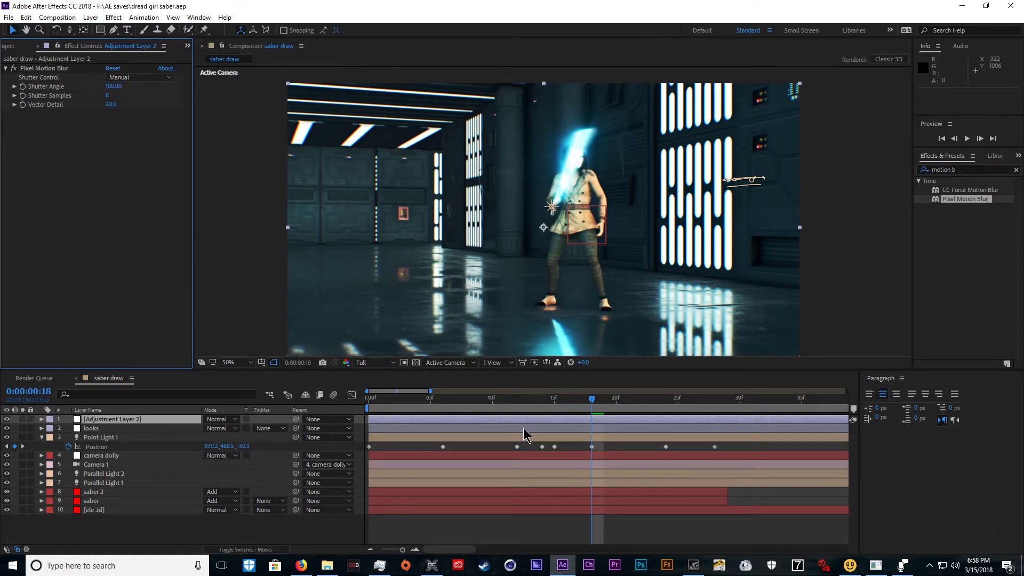
- Examine the motion-blurred character and saber in the composition at frames 18 and 12
left_click(105, 510)
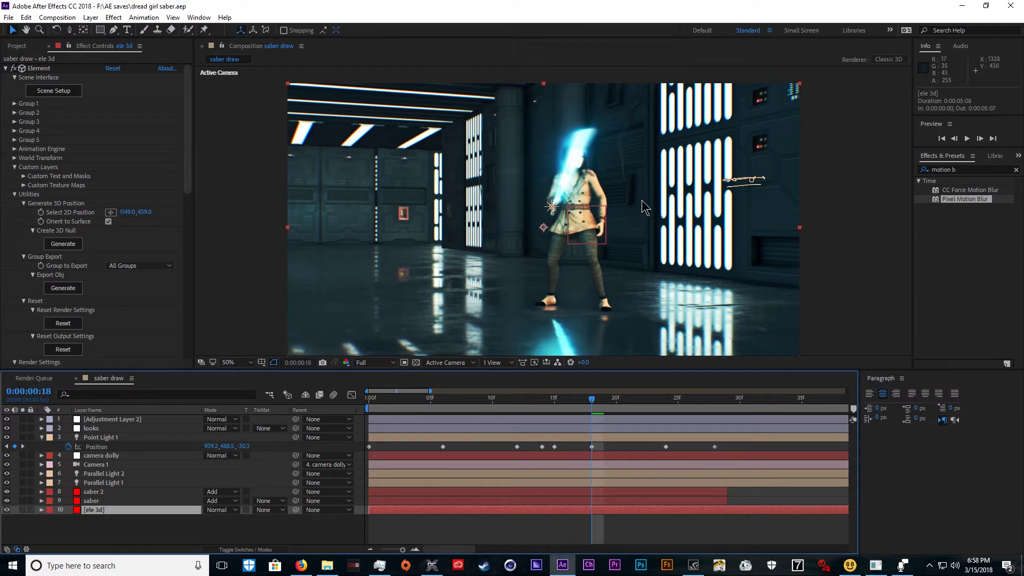
left_click(39, 69)
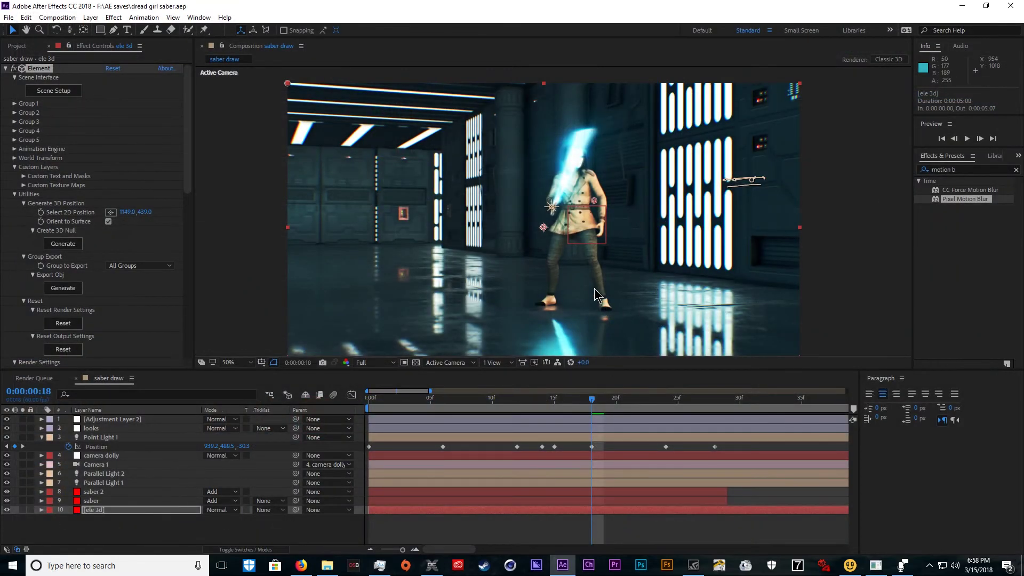
scroll(642, 343, "down", 1)
scroll(637, 342, "up", 1)
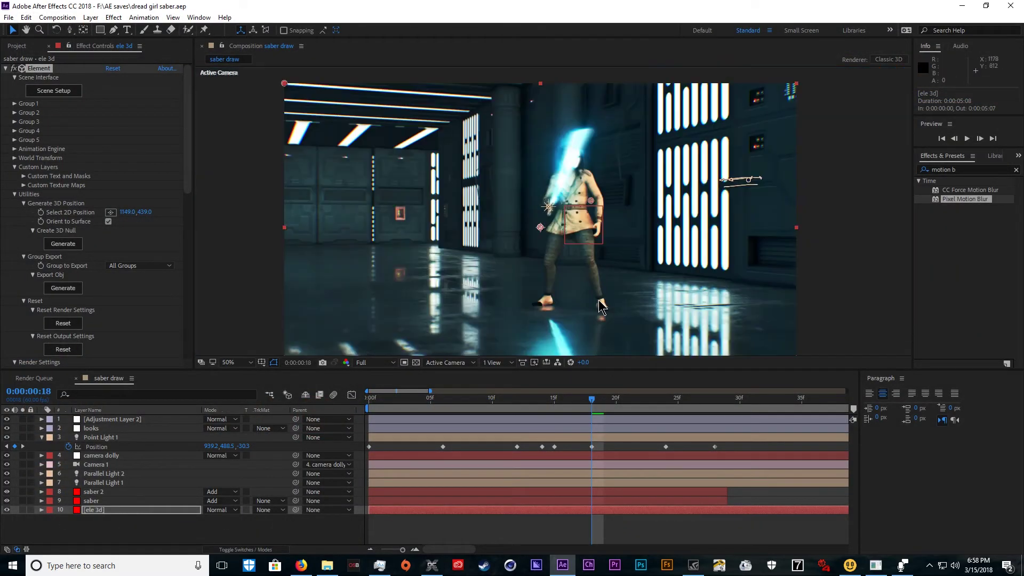
scroll(496, 210, "down", 2)
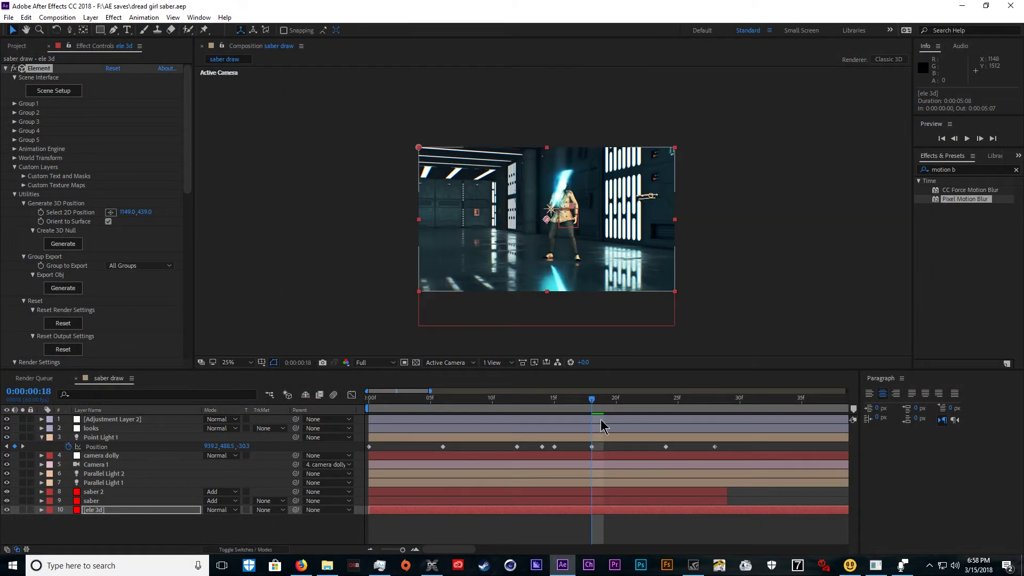
left_click_drag(517, 403, 470, 406)
left_click(448, 418)
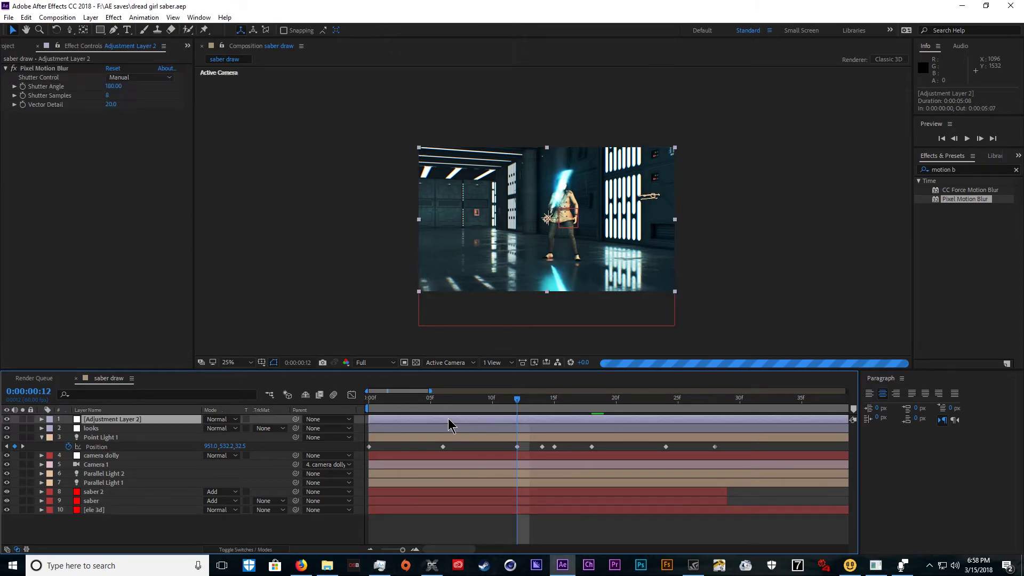
scroll(583, 208, "up", 2)
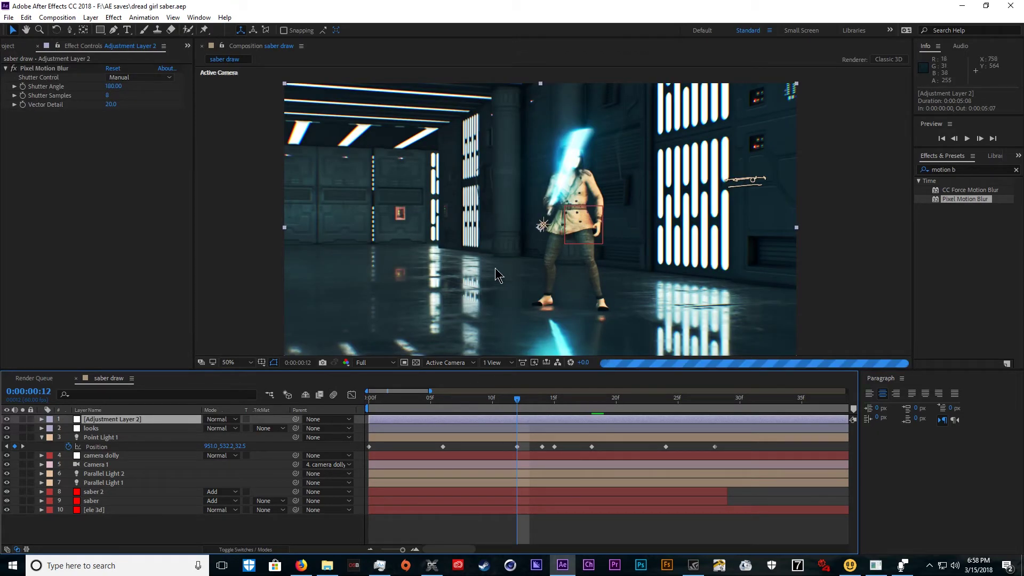
left_click(968, 256)
left_click(971, 190)
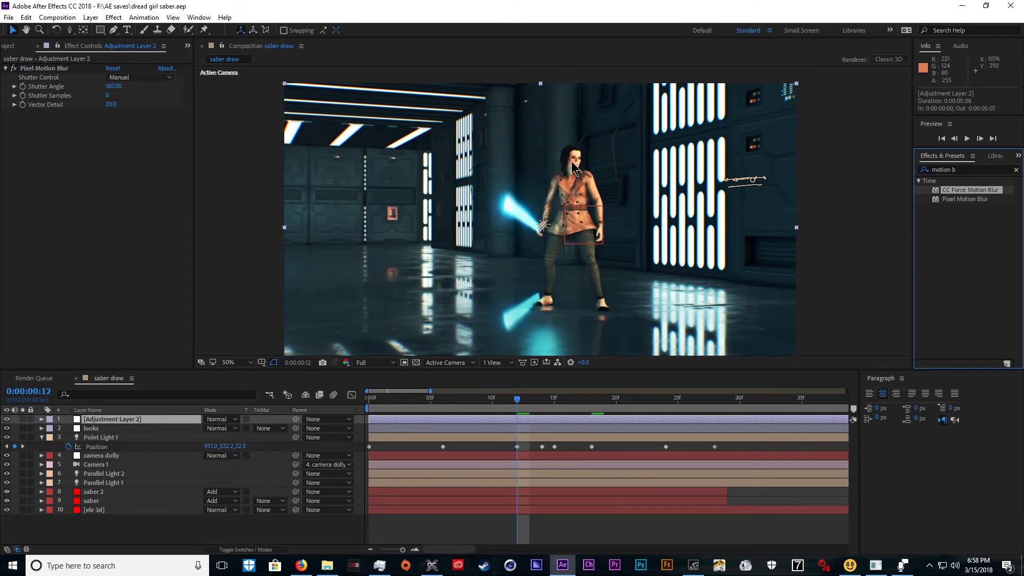
scroll(603, 183, "up", 1)
scroll(603, 182, "down", 1)
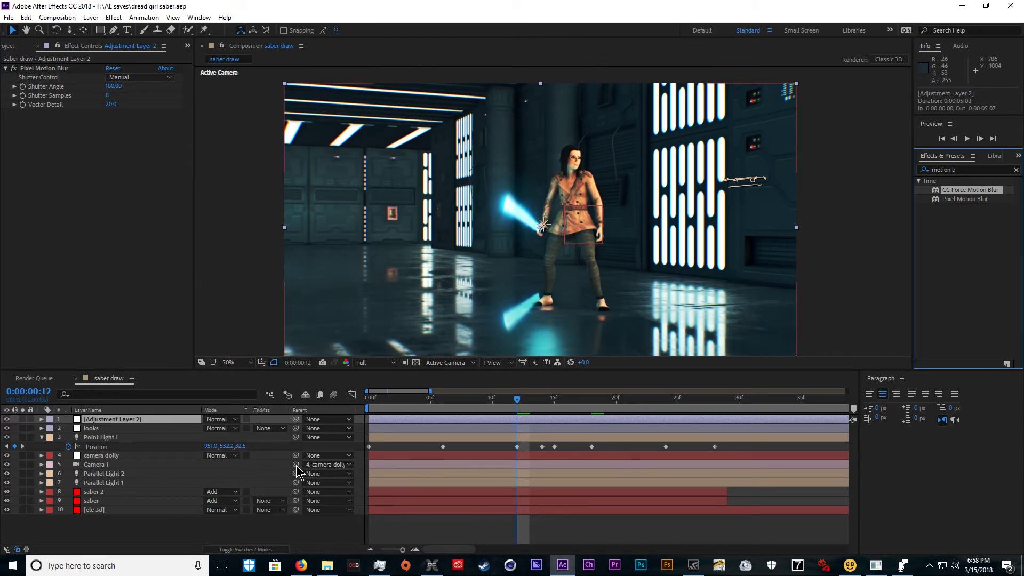
- Rename the adjustment layer holding the Pixel Motion Blur as looks
left_click(105, 420)
key("Return")
type("looks")
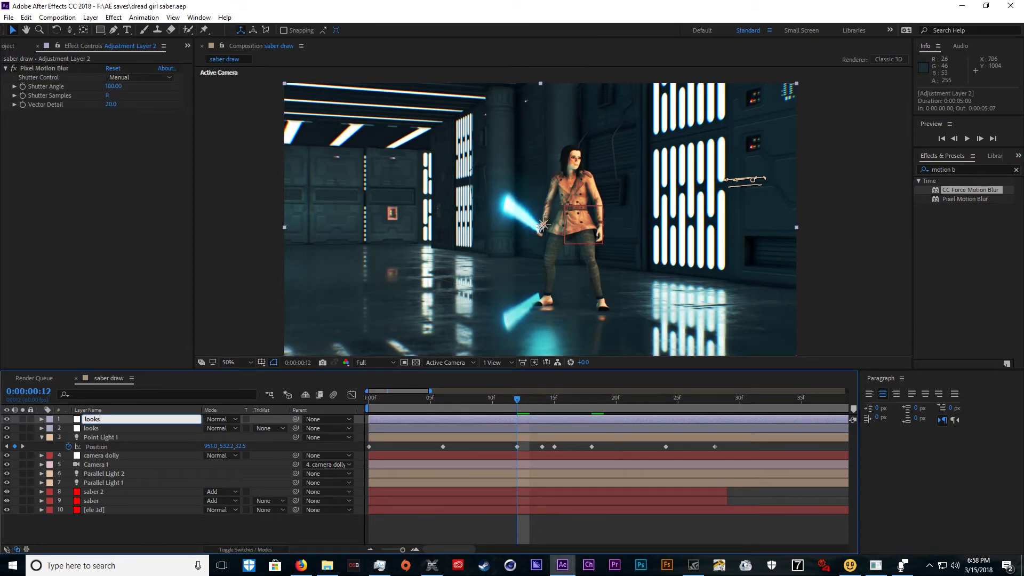
key("Return")
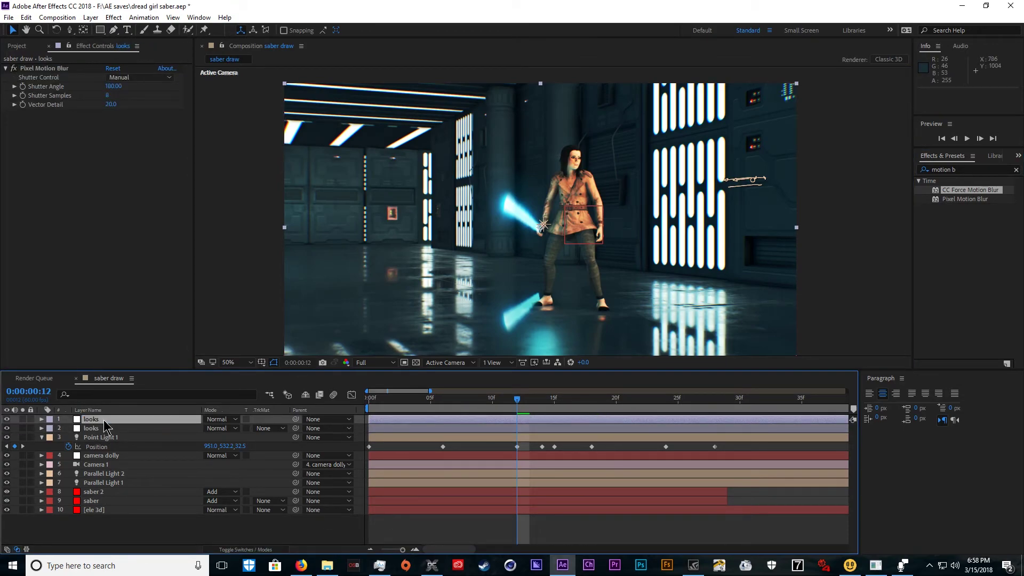
- Move the saber 2 layer straight down by about 48 px at frame 12, to position 960, 850
left_click(89, 502)
left_click(125, 491)
key("comma")
key("comma")
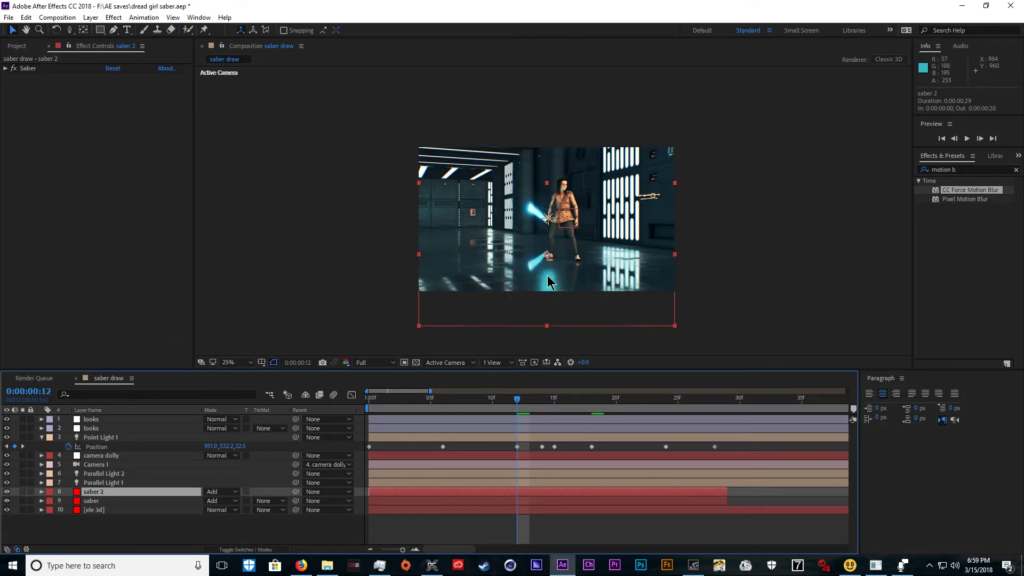
left_click_drag(548, 284, 548, 290)
scroll(616, 264, "up", 2)
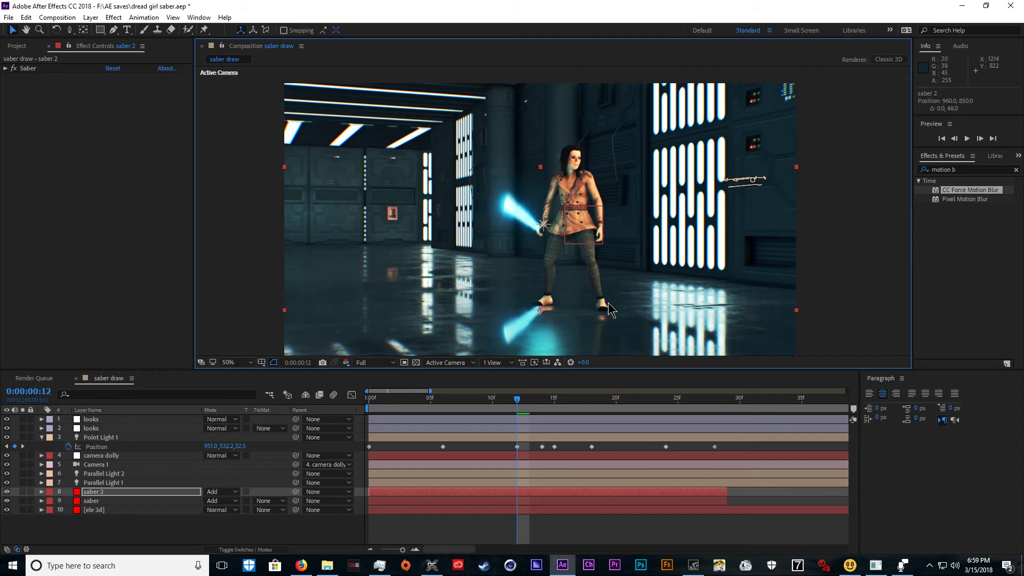
- Try changing the Reflectivity in the ele 3d layer's Multi-Pass Mixer output settings at frame 16
left_click(563, 406)
left_click(94, 510)
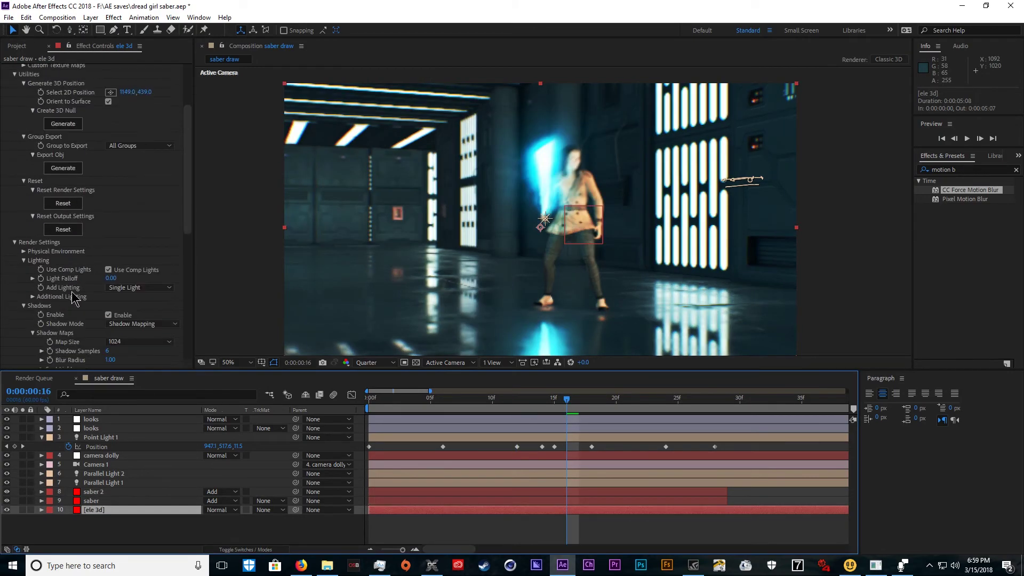
scroll(64, 296, "down", 10)
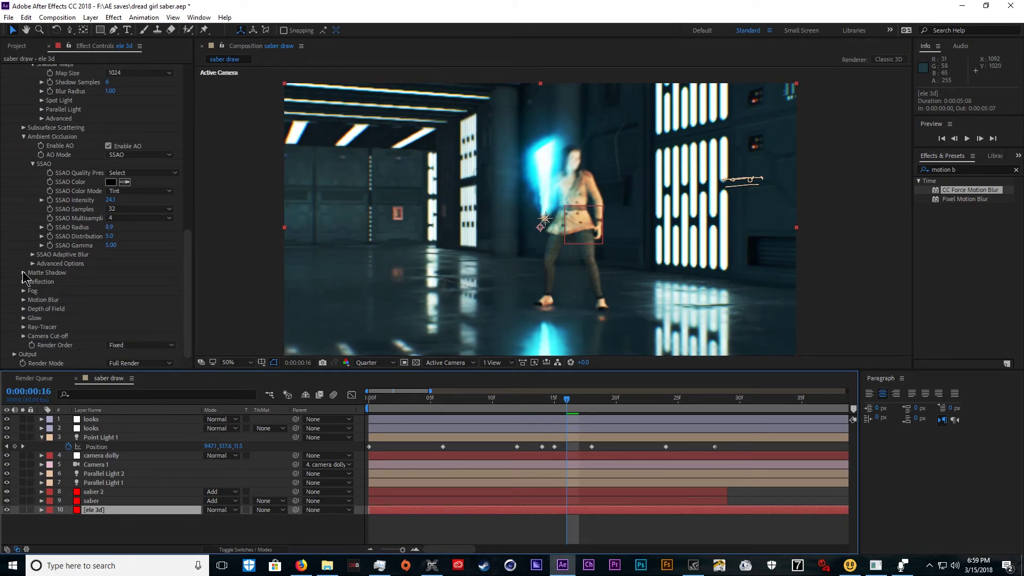
left_click(23, 273)
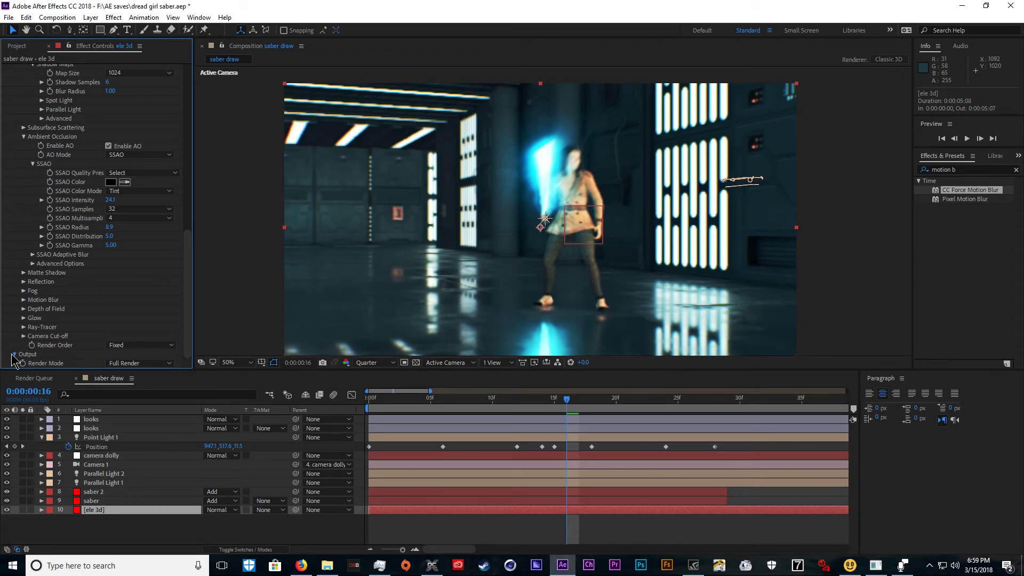
left_click(14, 354)
scroll(102, 315, "down", 5)
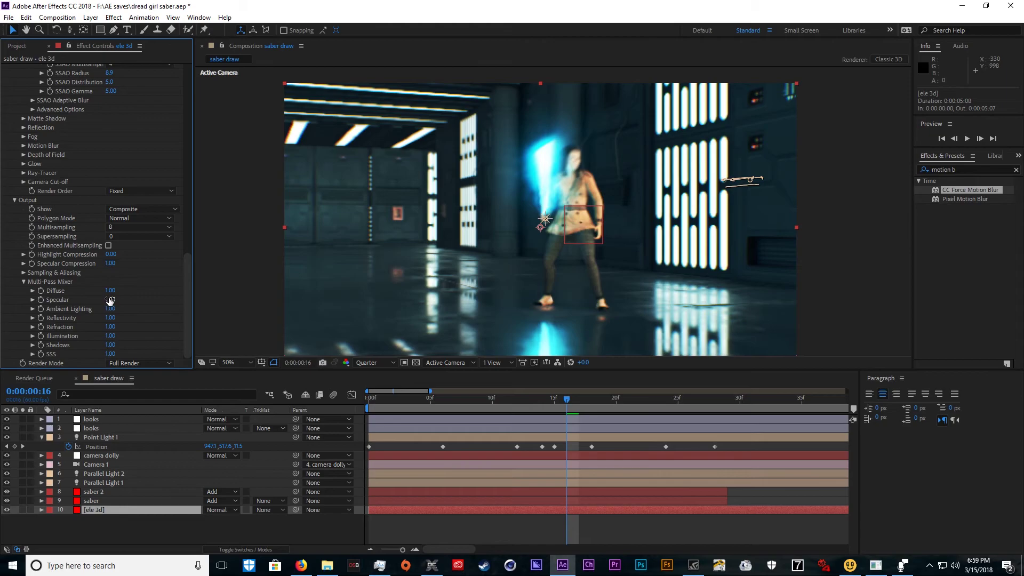
left_click(110, 317)
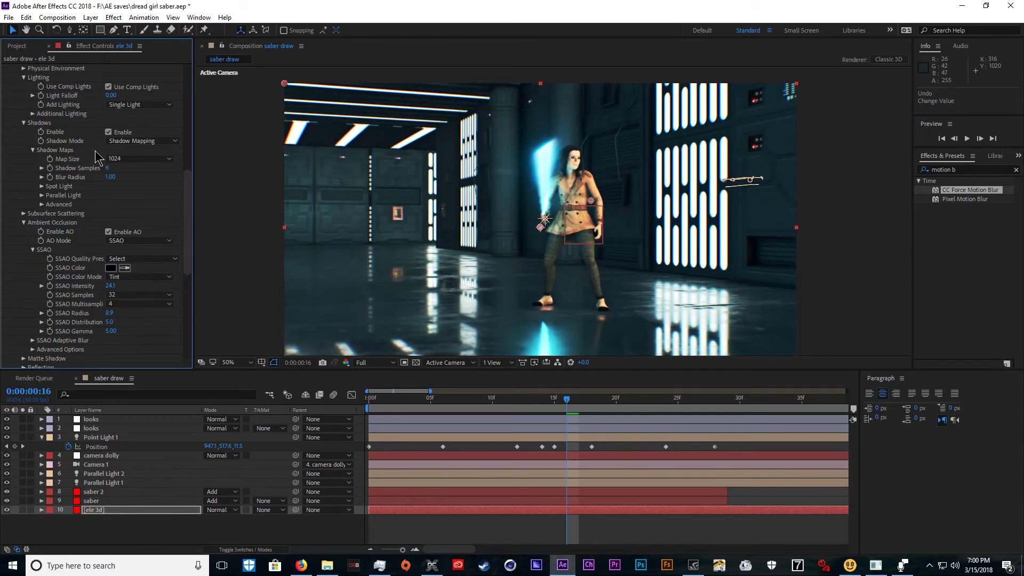
- Replace the Element scene's environment map with BackLight_4K_26.jpg from the BackLight_4K folder, apply the scene setup, and view frame 21
scroll(85, 149, "up", 5)
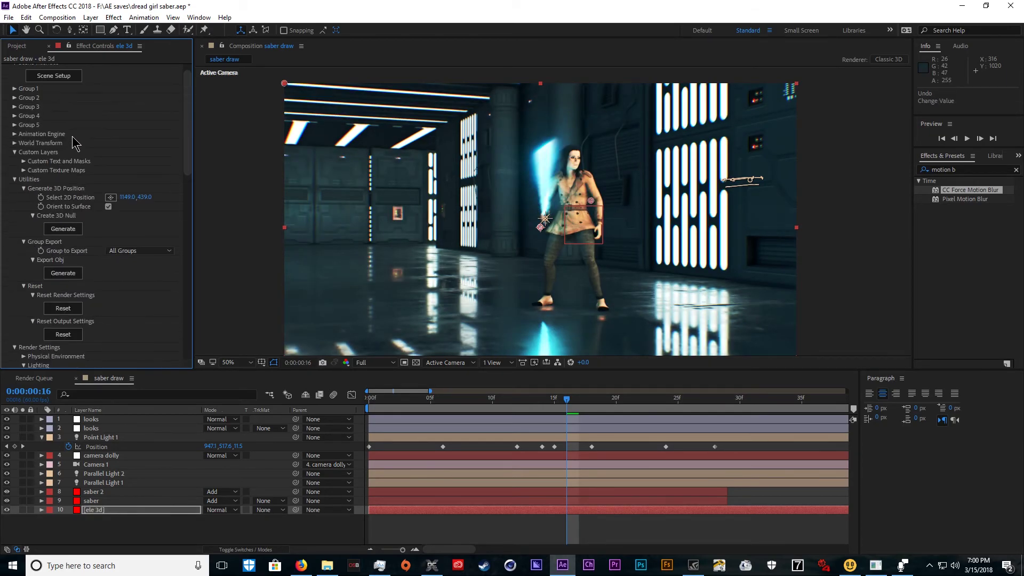
scroll(73, 113, "up", 1)
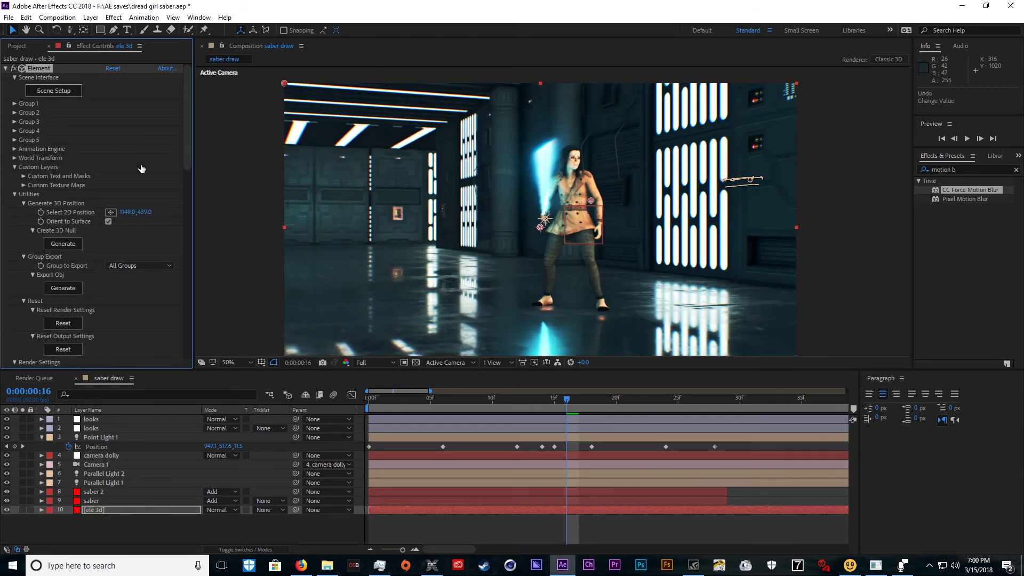
left_click(54, 91)
left_click(195, 40)
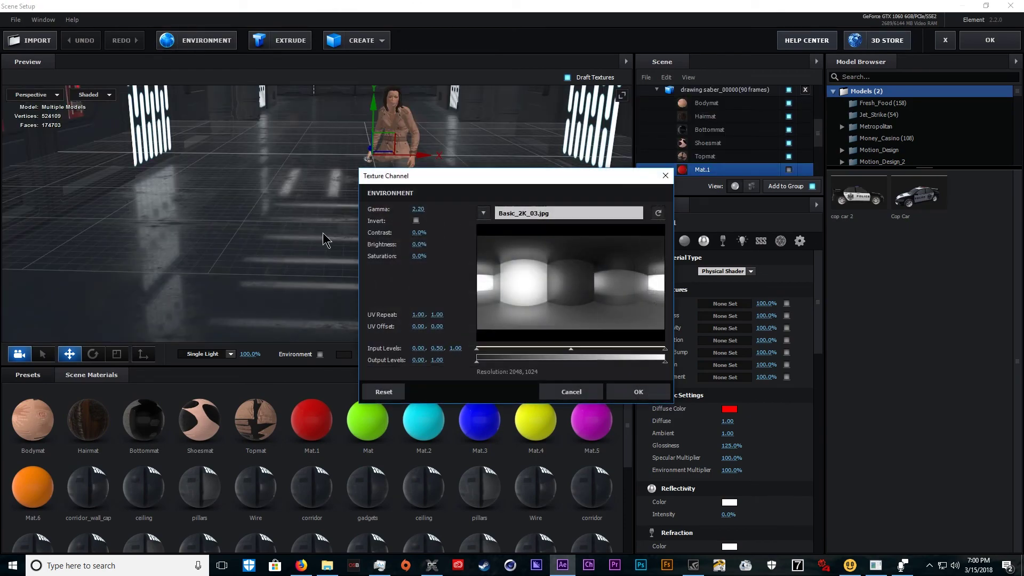
left_click(537, 221)
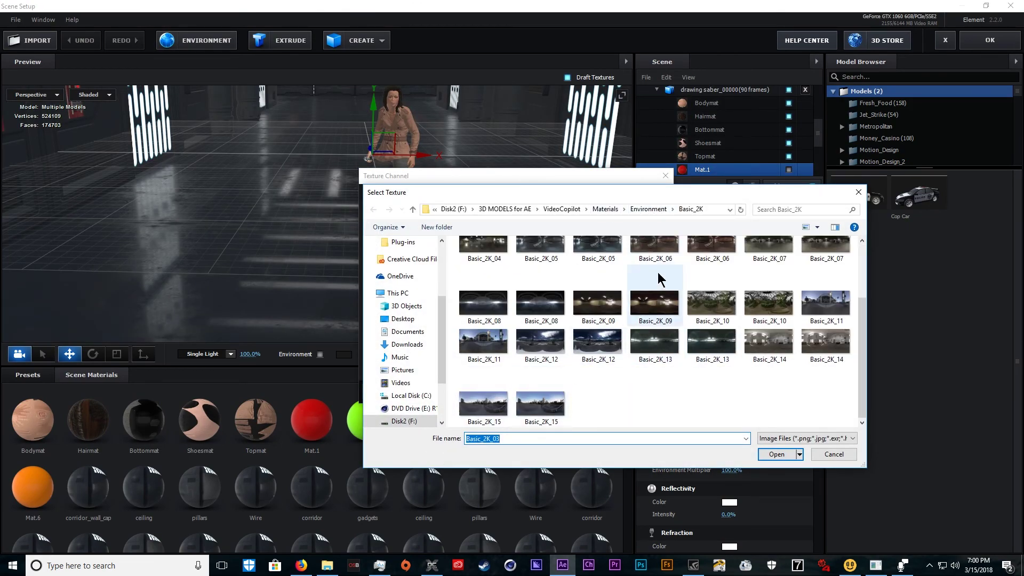
left_click(654, 209)
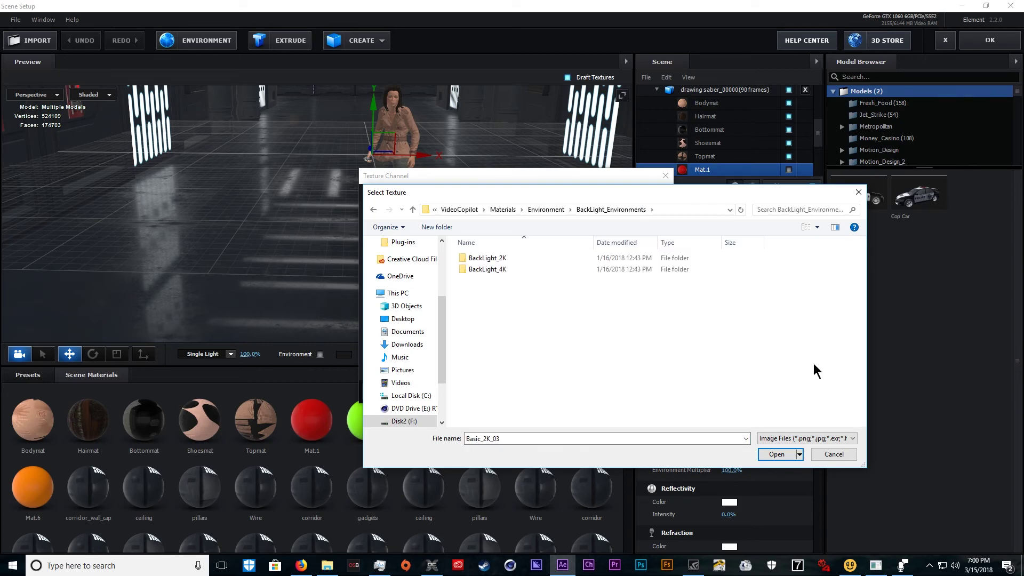
double_click(488, 269)
double_click(695, 338)
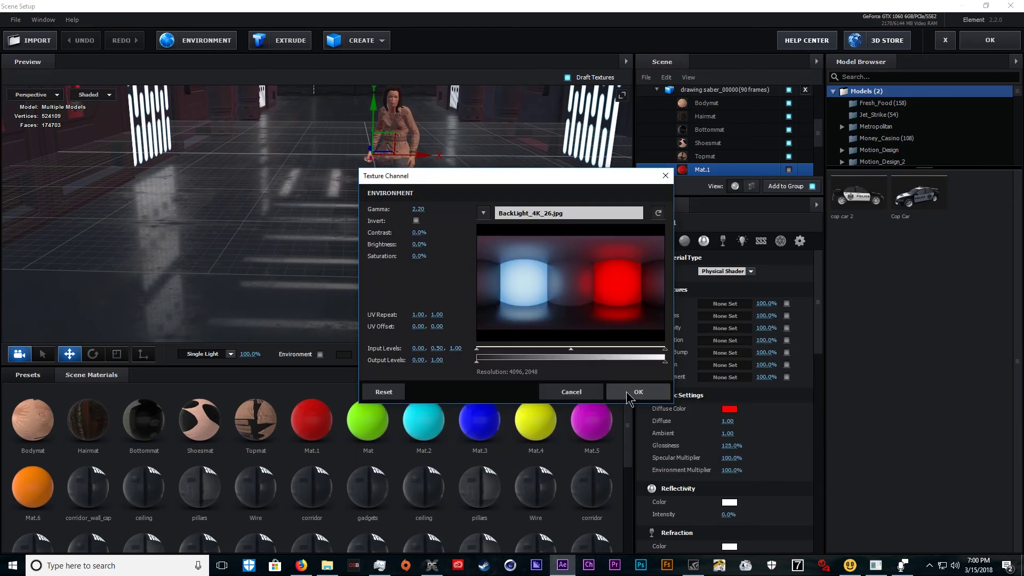
left_click(634, 393)
left_click(990, 42)
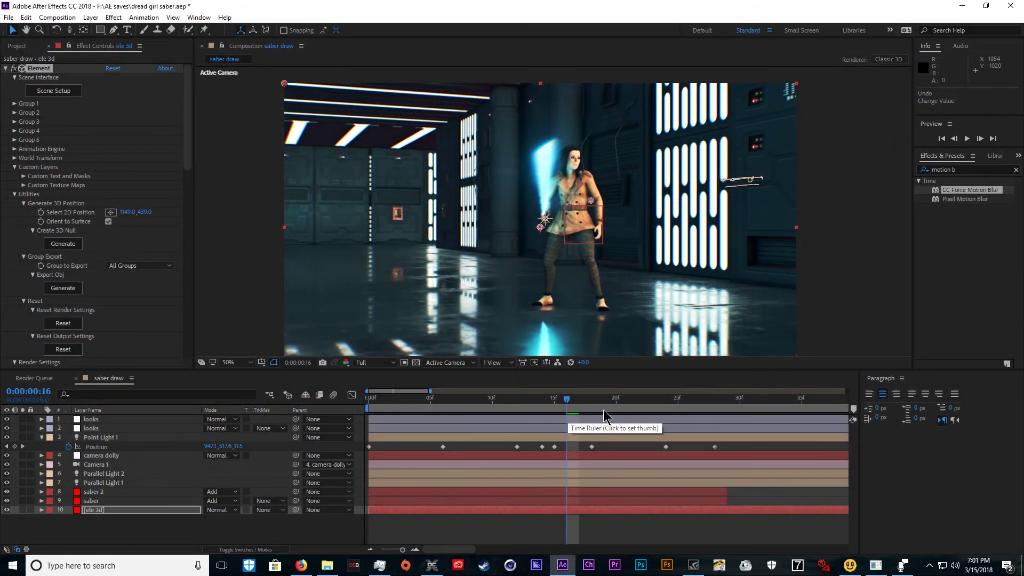
left_click(622, 407)
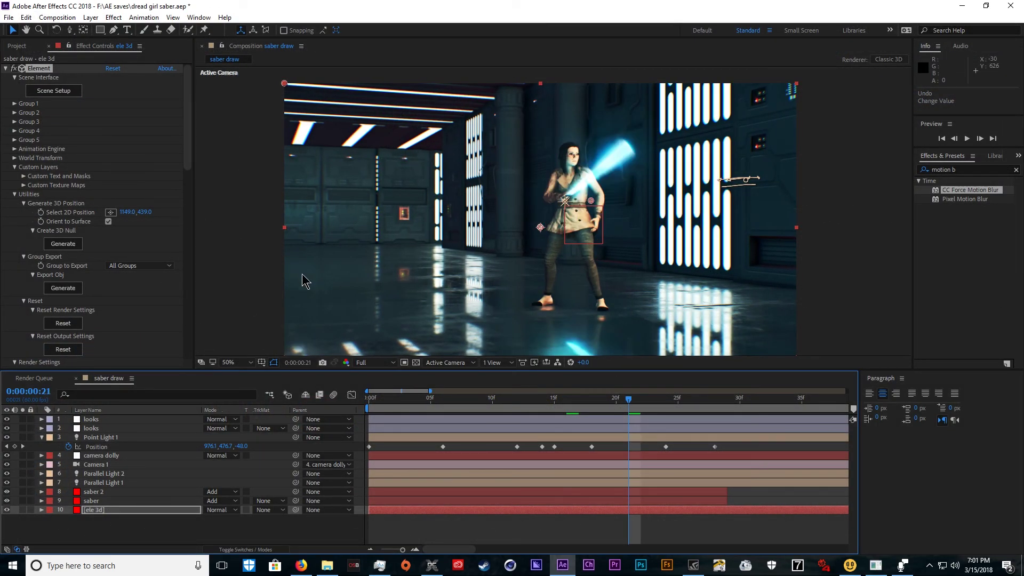